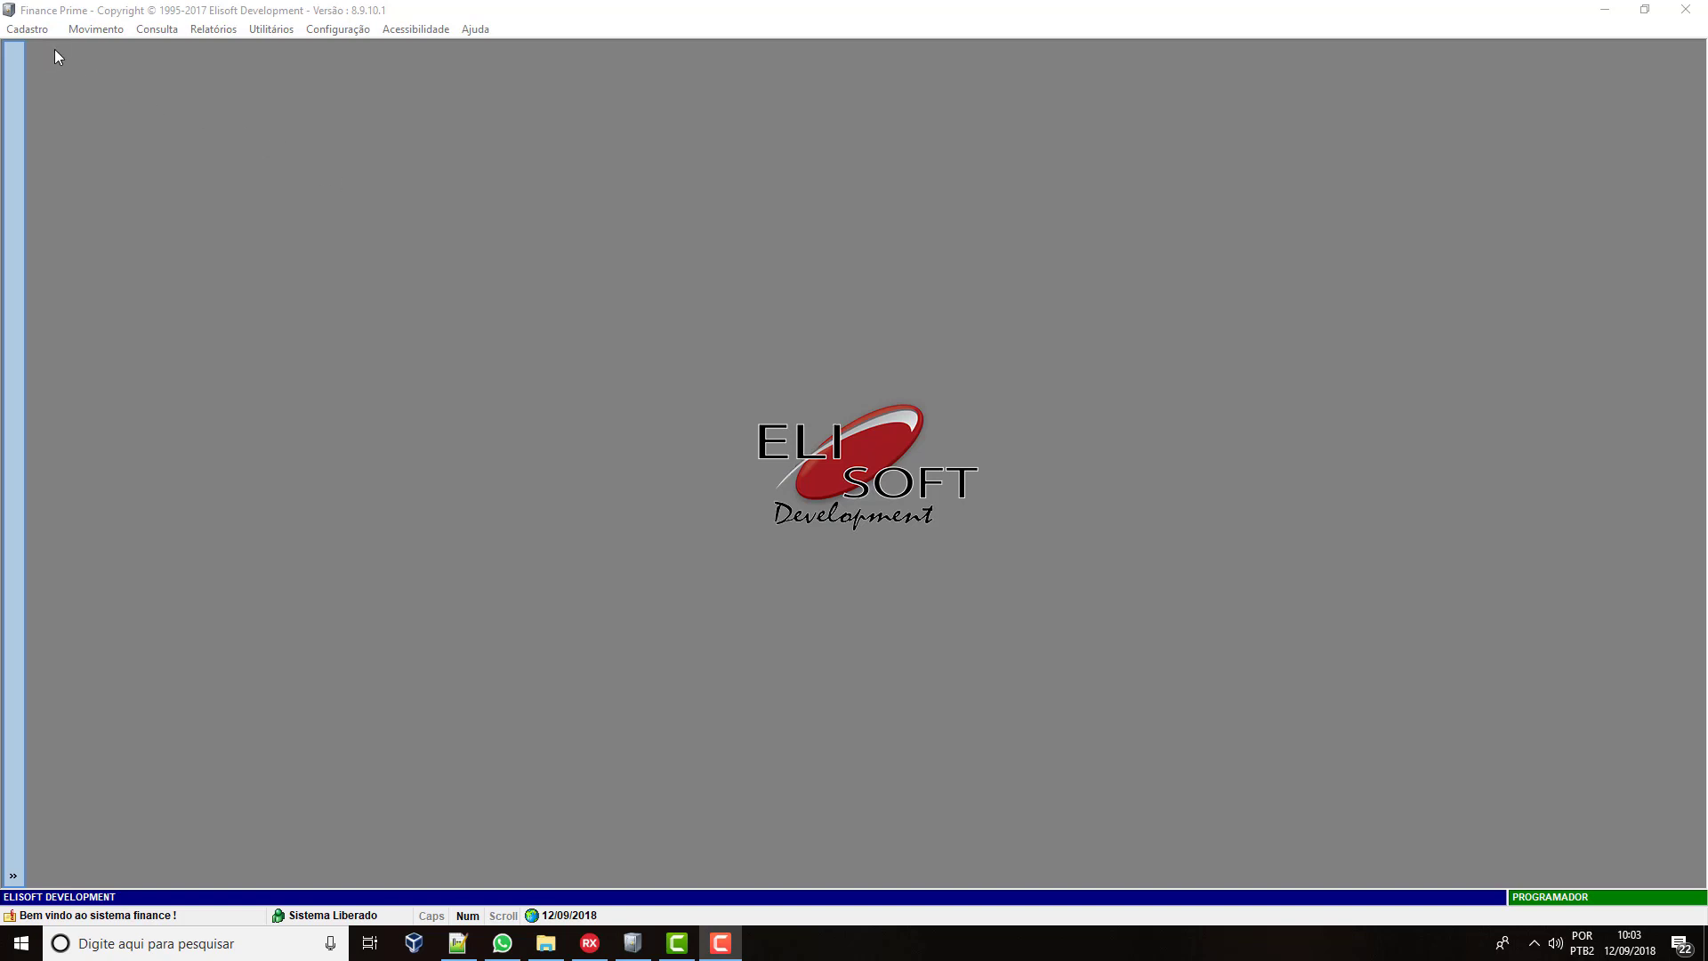
Open the product registration form and start a new product record
left_click(34, 32)
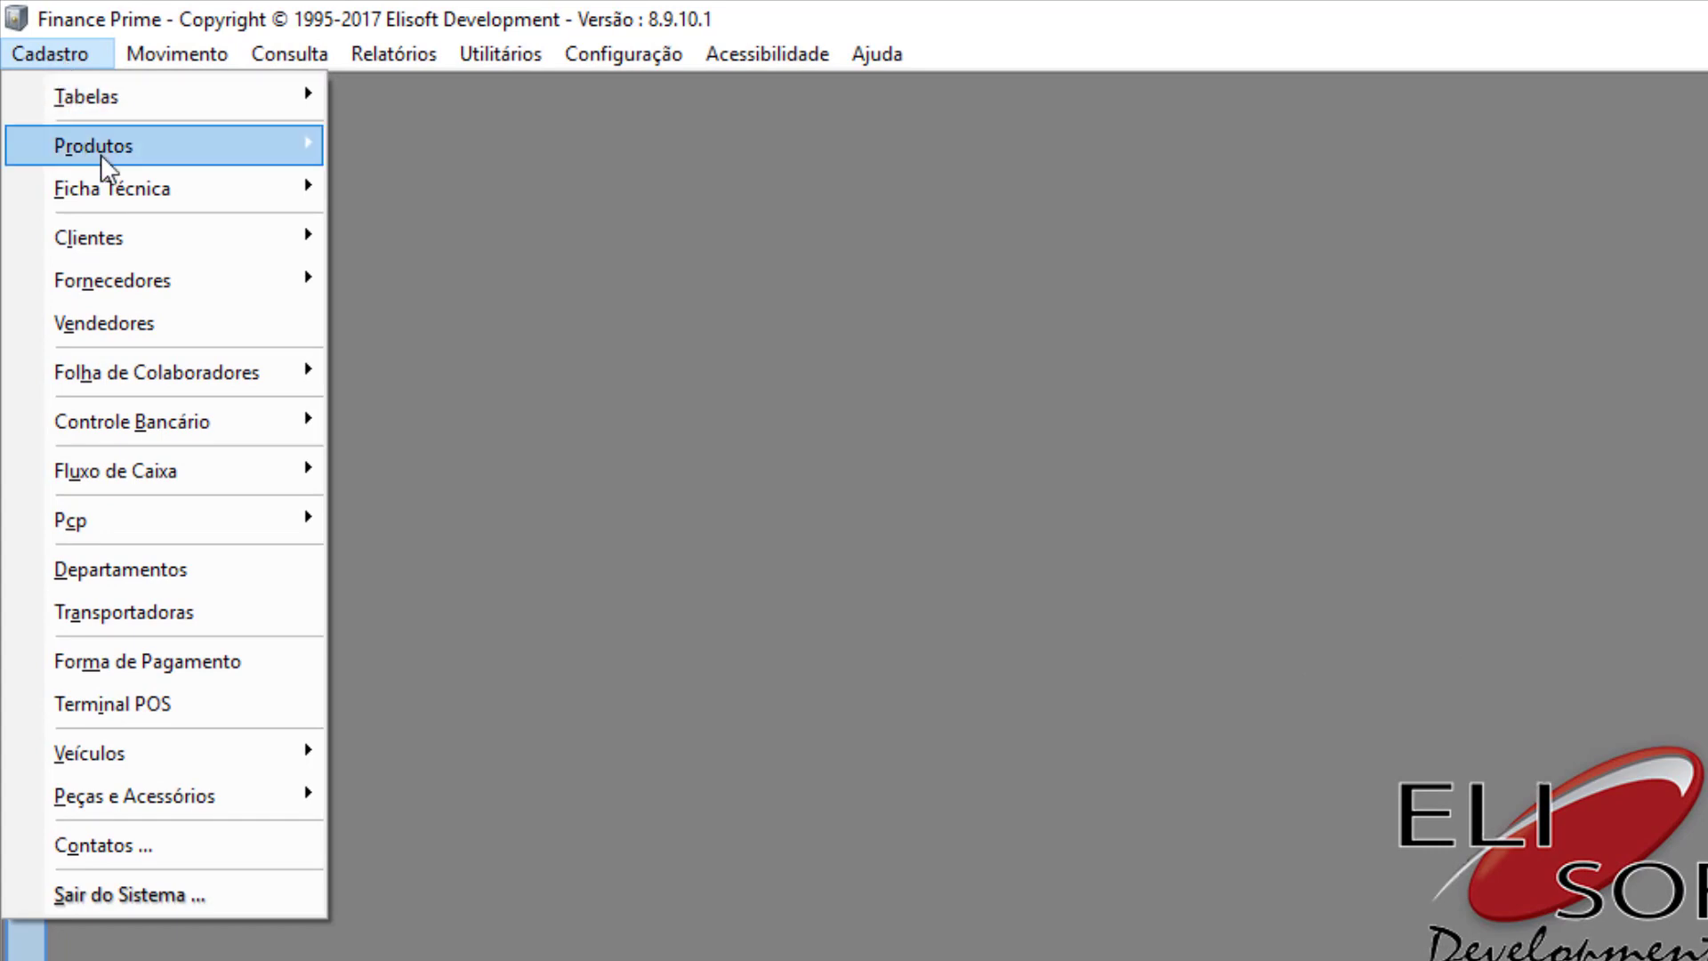
mouse_move(97, 151)
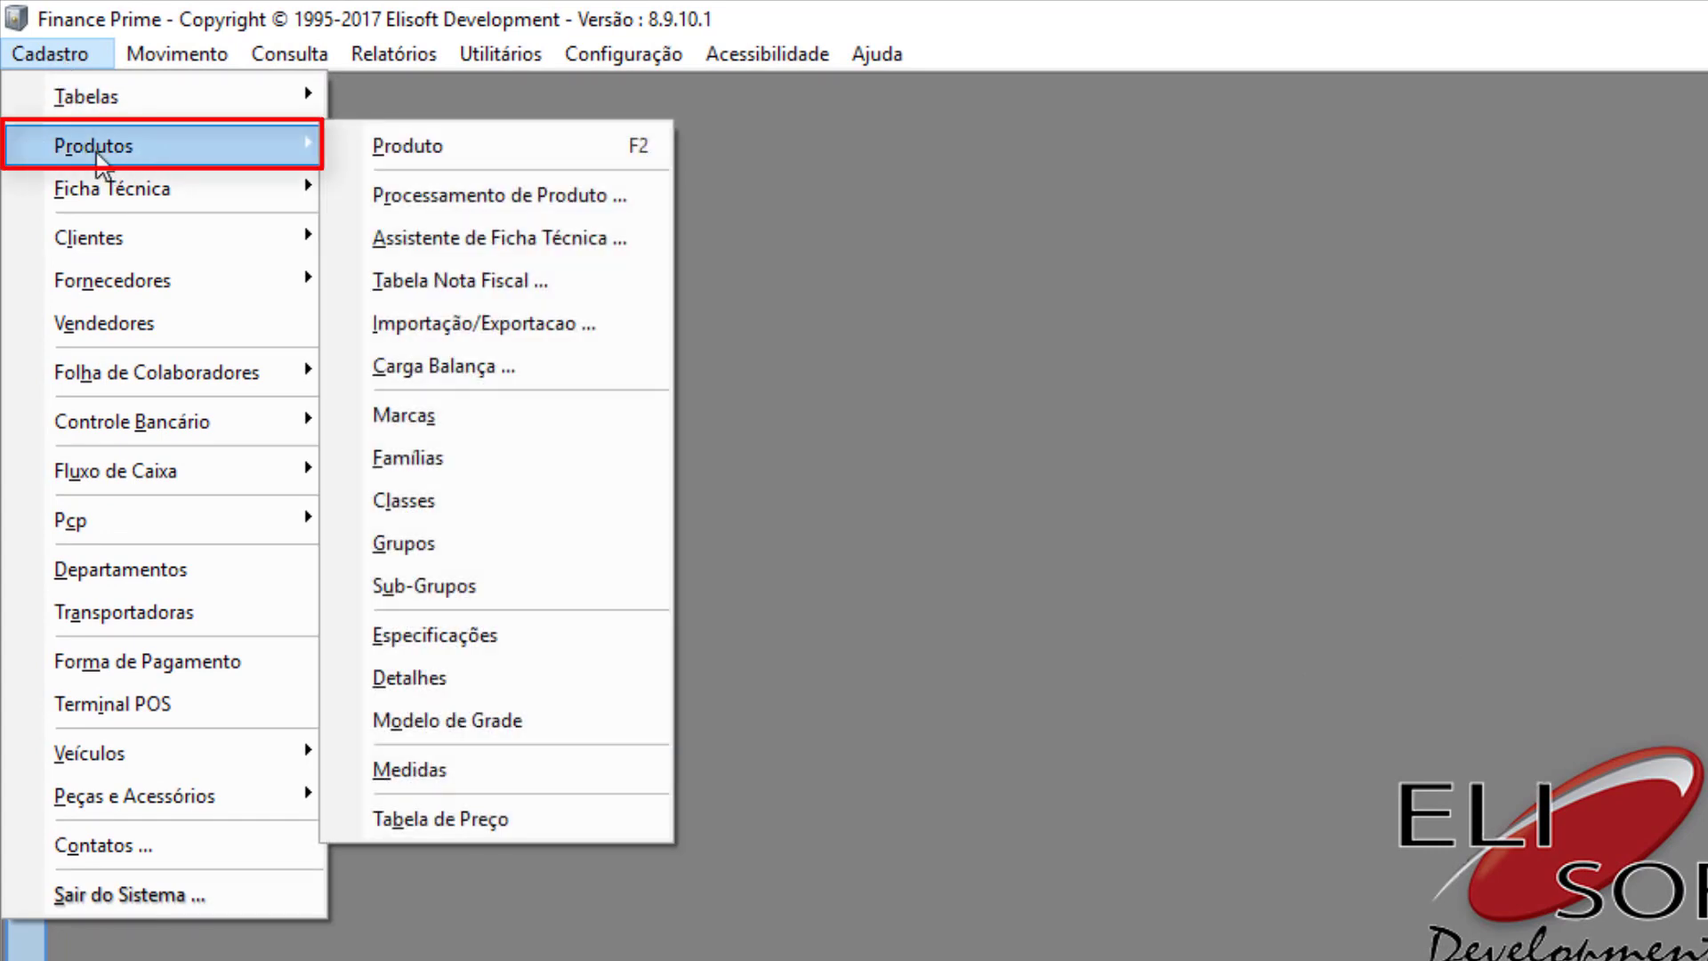
left_click(481, 153)
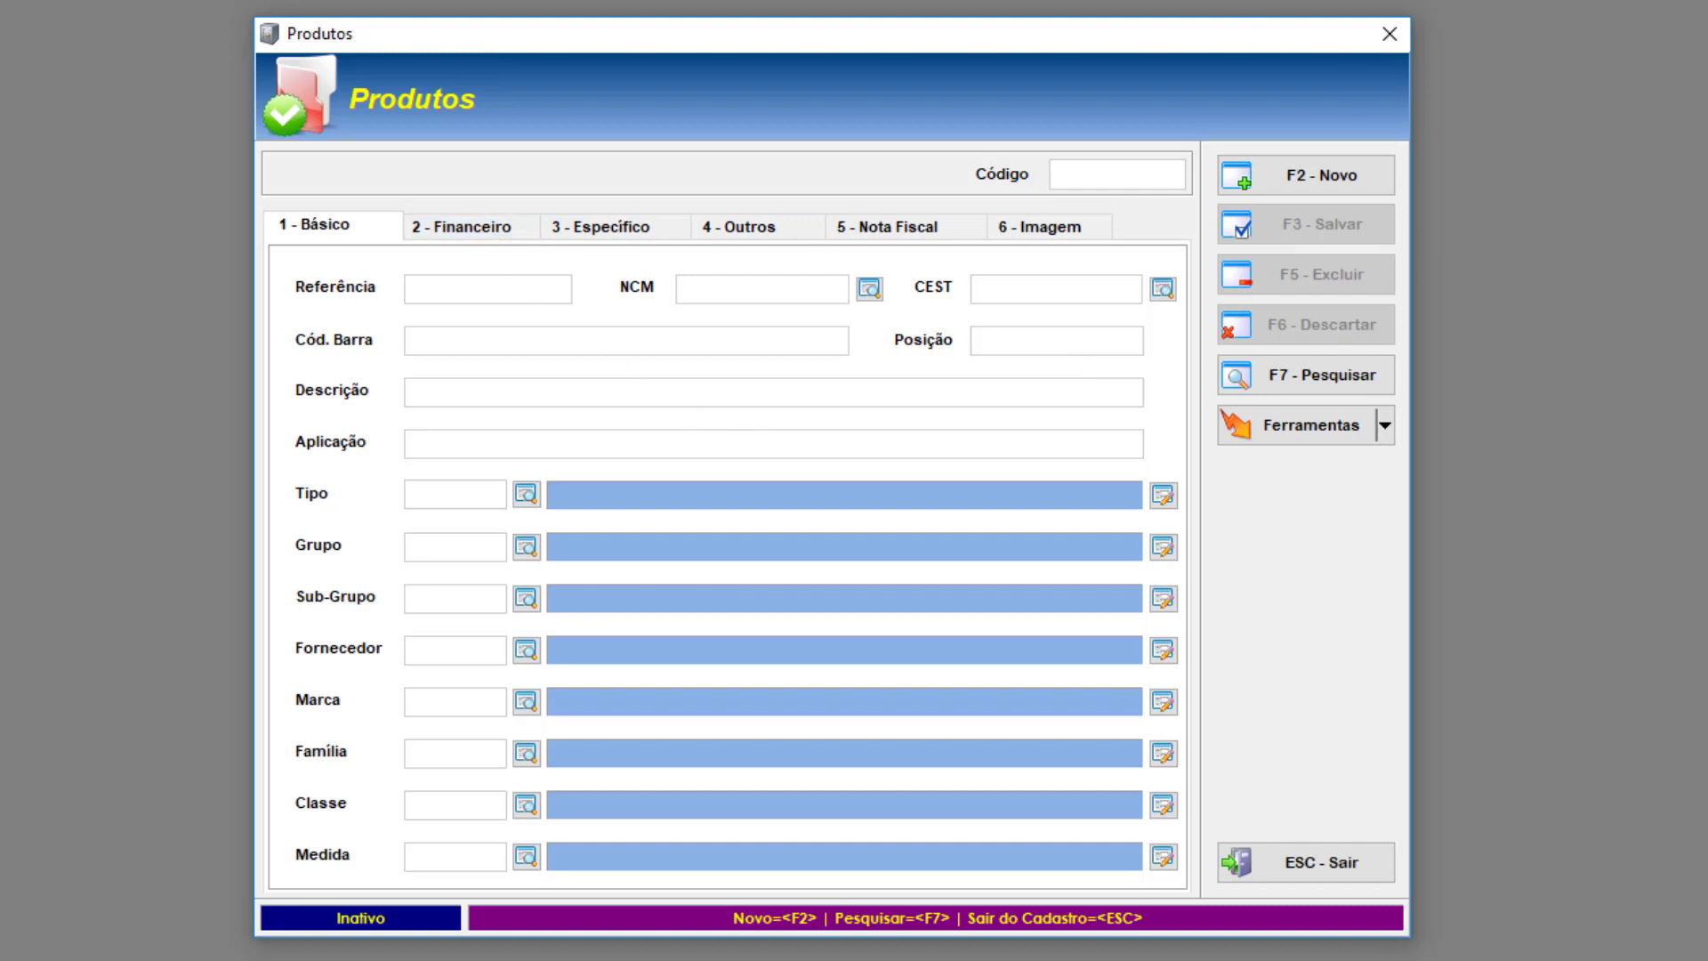
left_click(1322, 171)
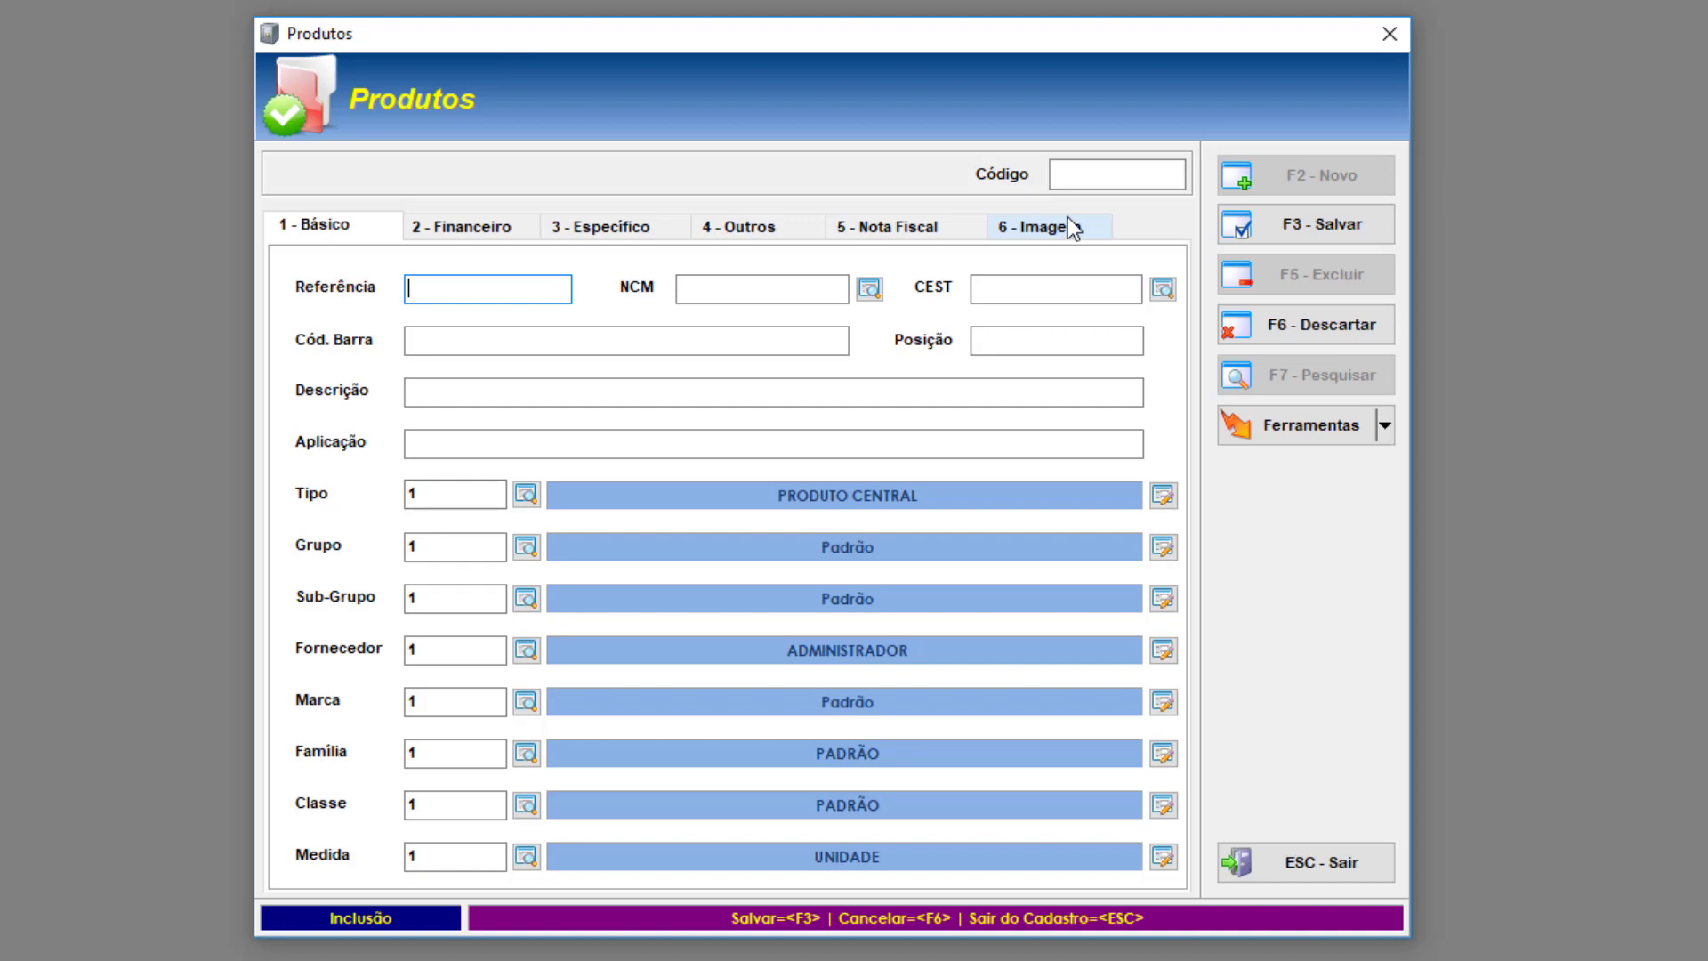
Enter 11111111 as the product's NCM code, leaving the reference blank
key("Tab")
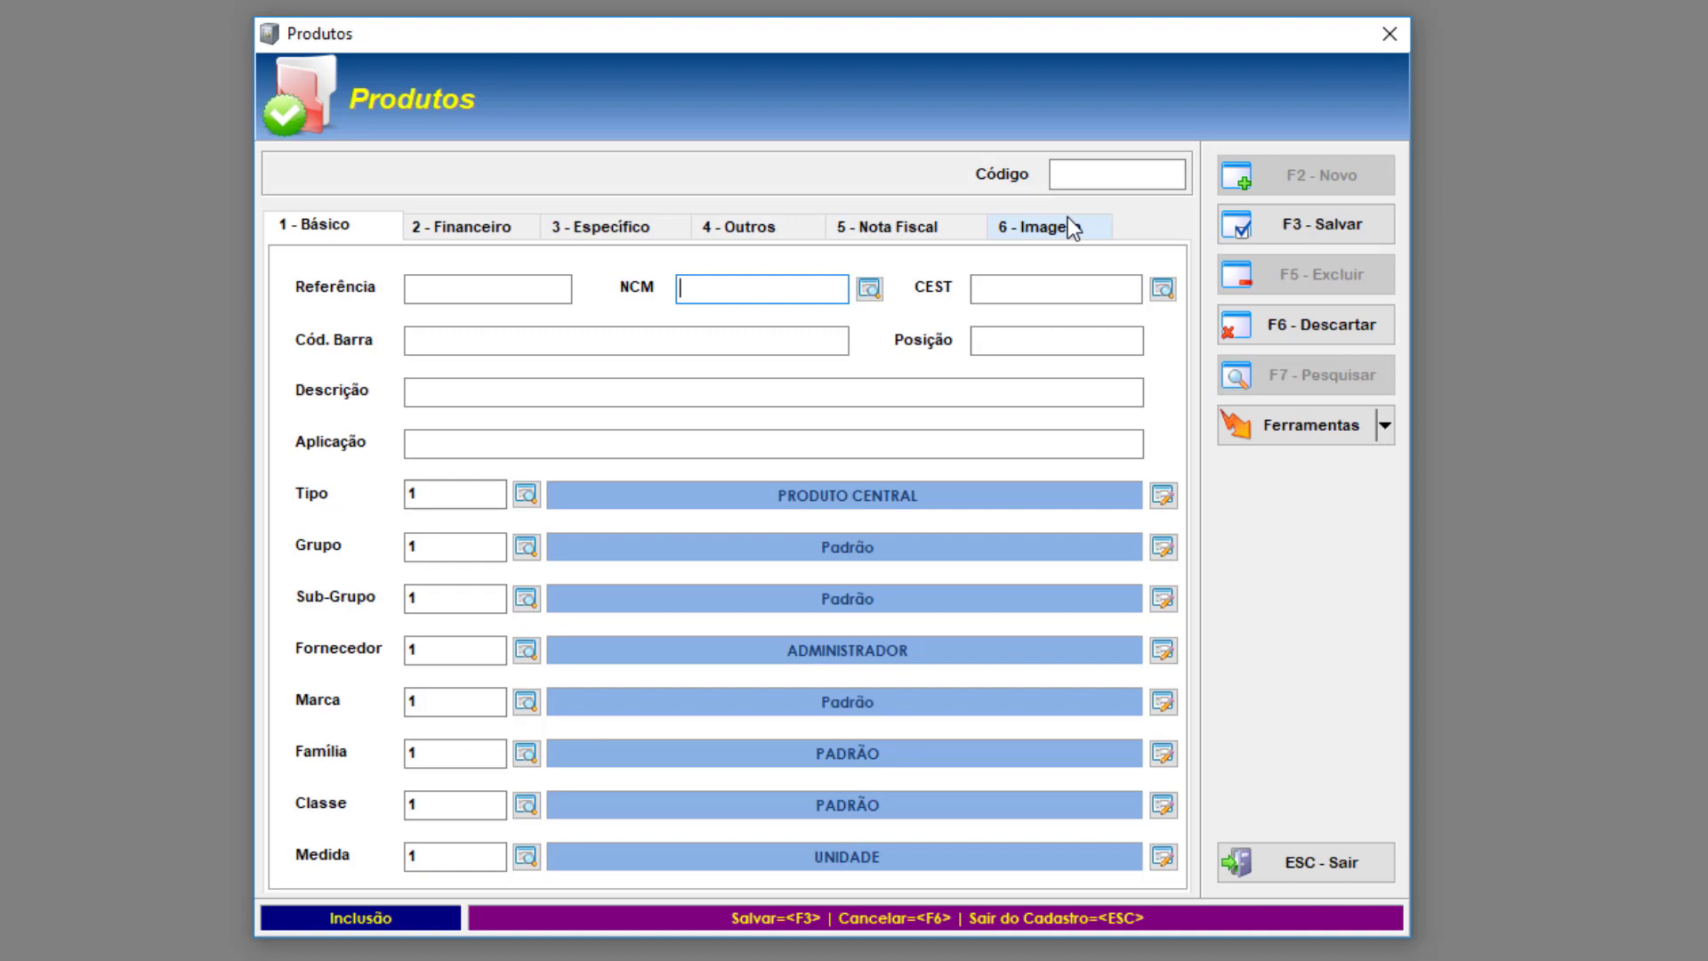
type("11111111")
key("Tab")
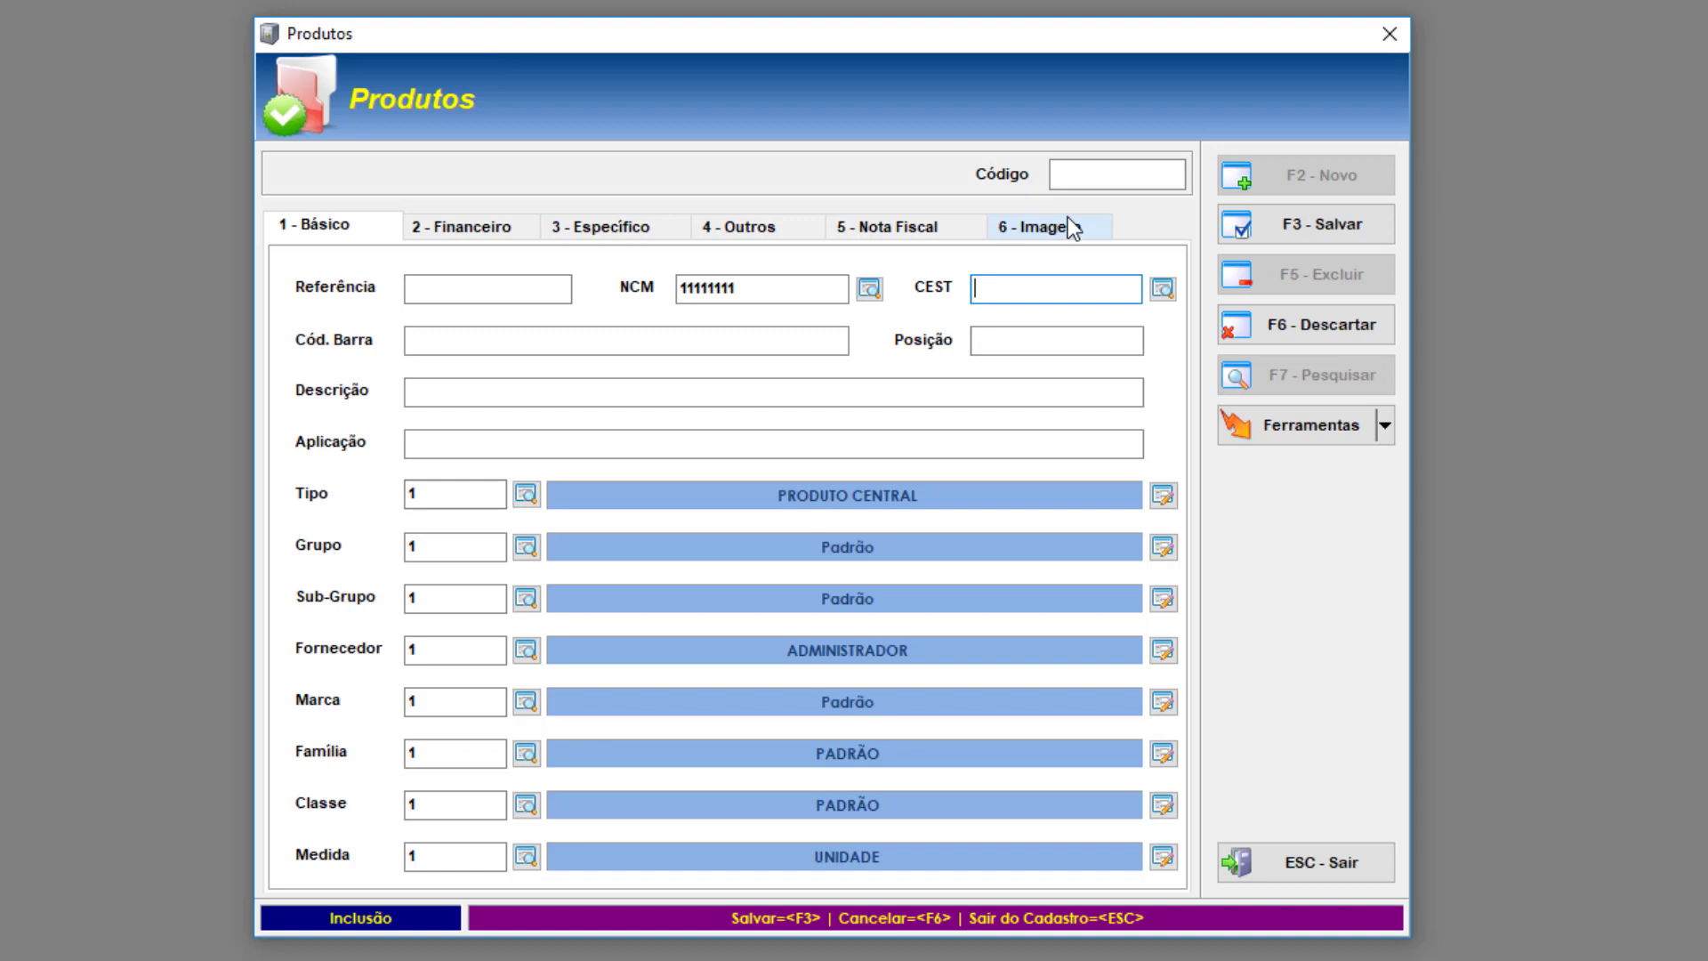
Leave CEST, barcode and position blank and enter the description PRODUTO TESTE 1
key("Tab")
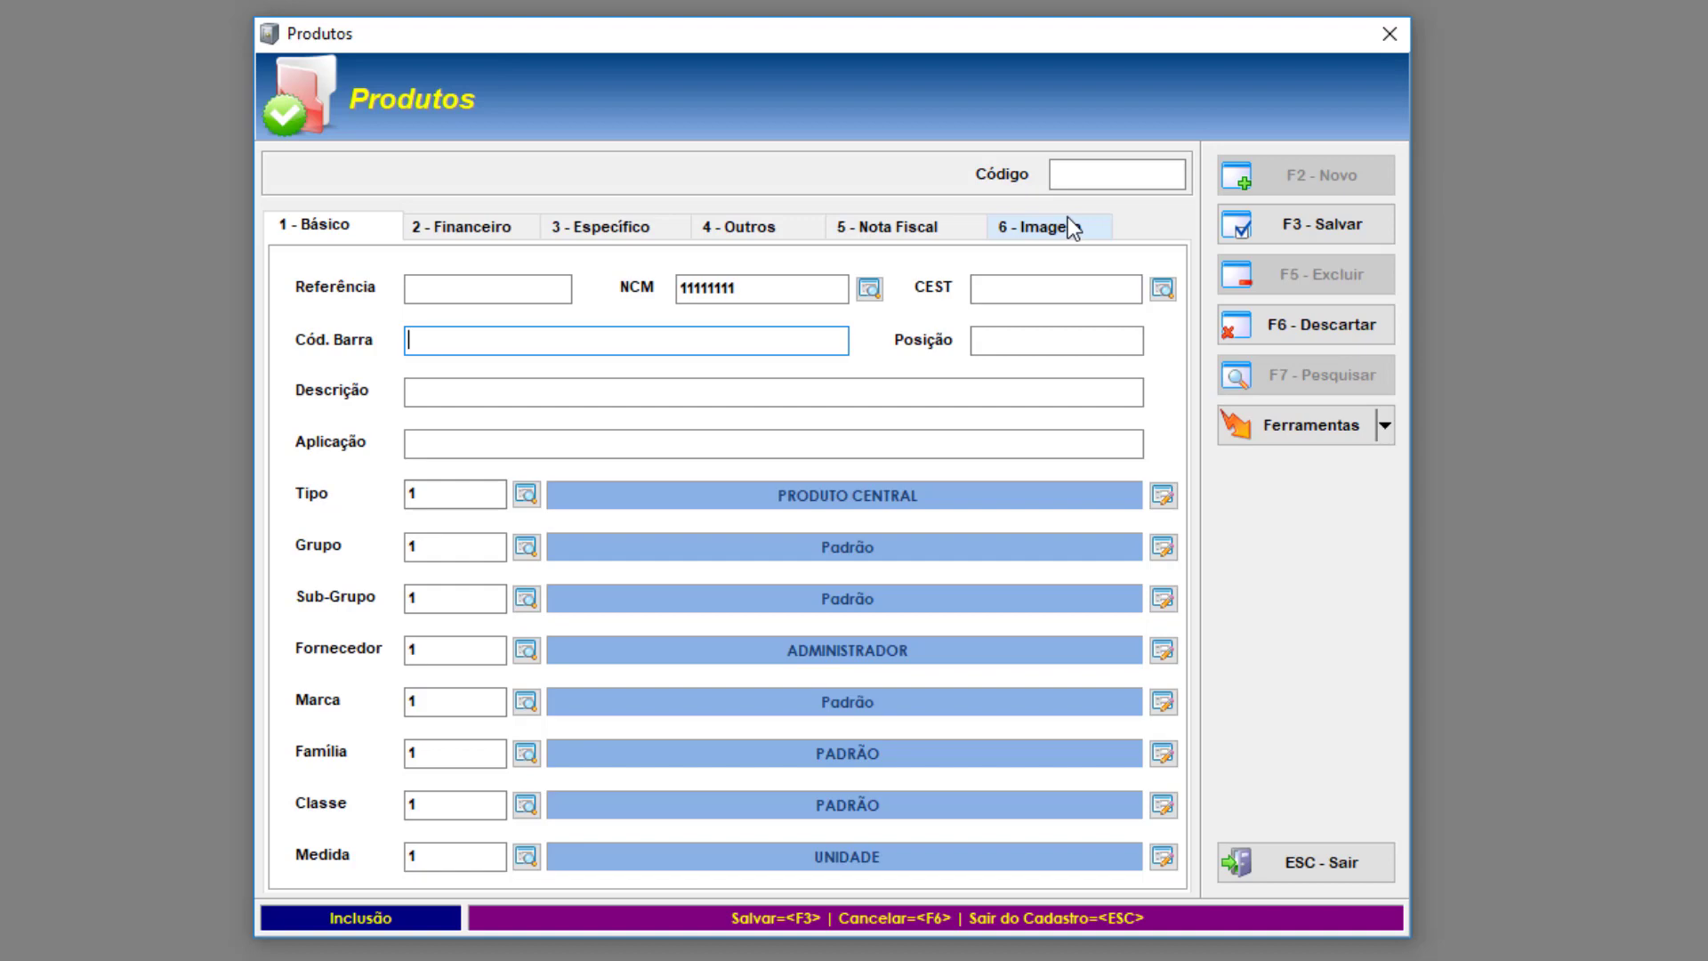
key("Tab")
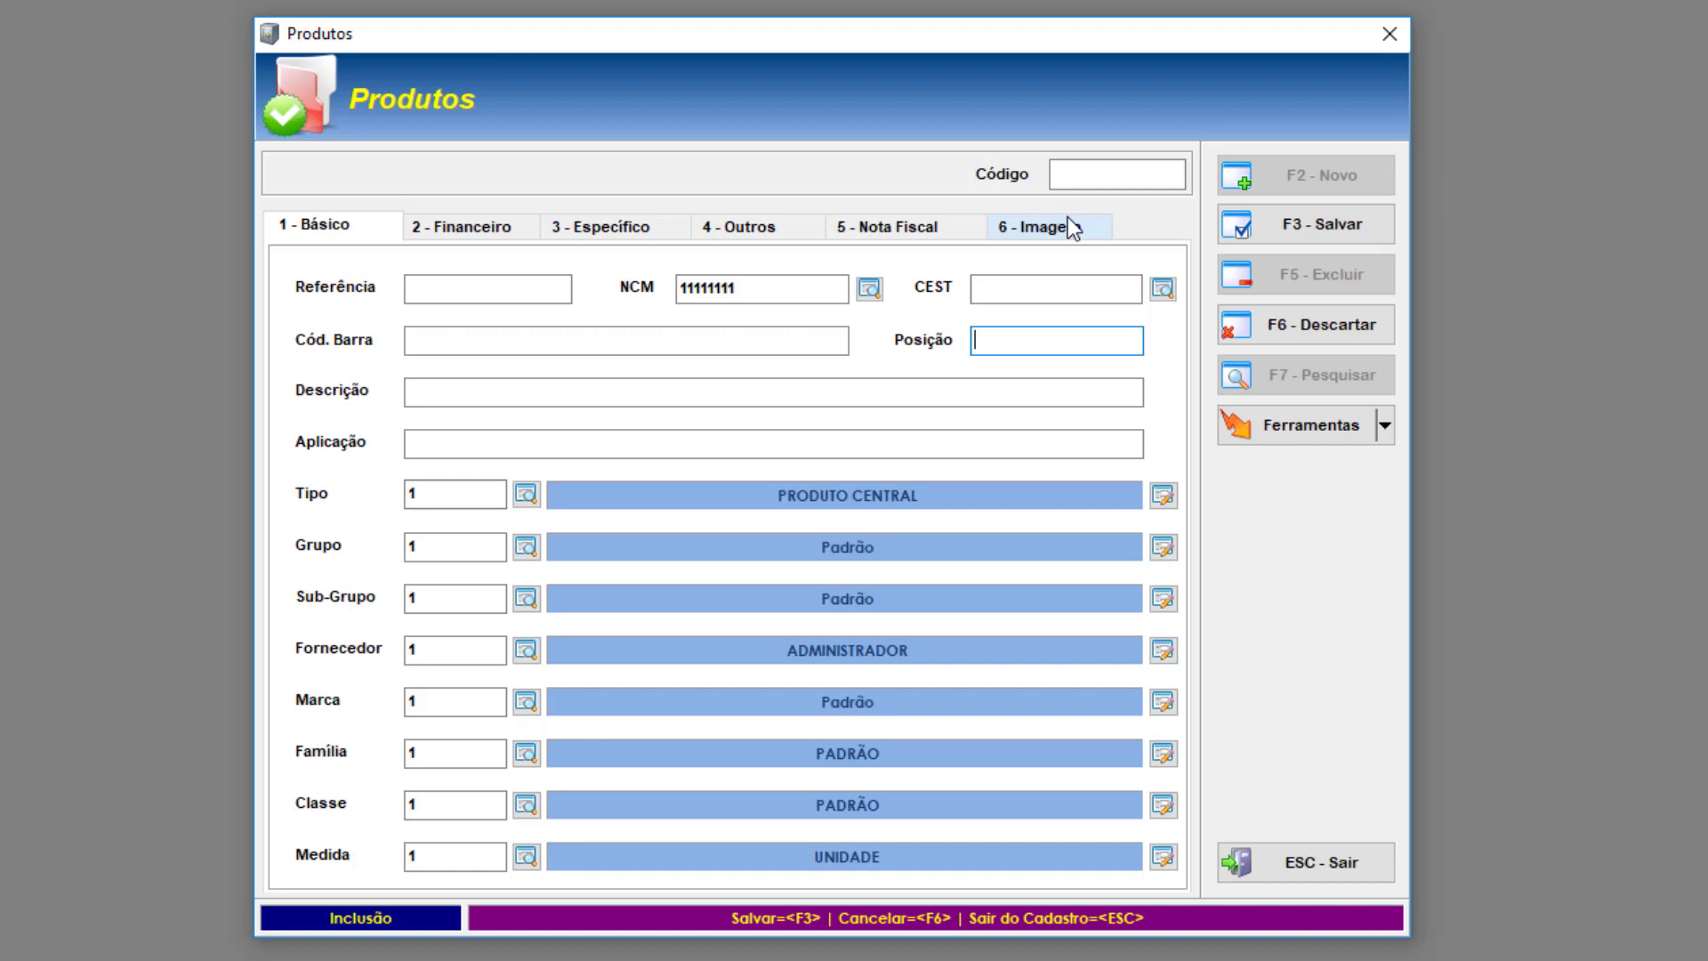
key("Tab")
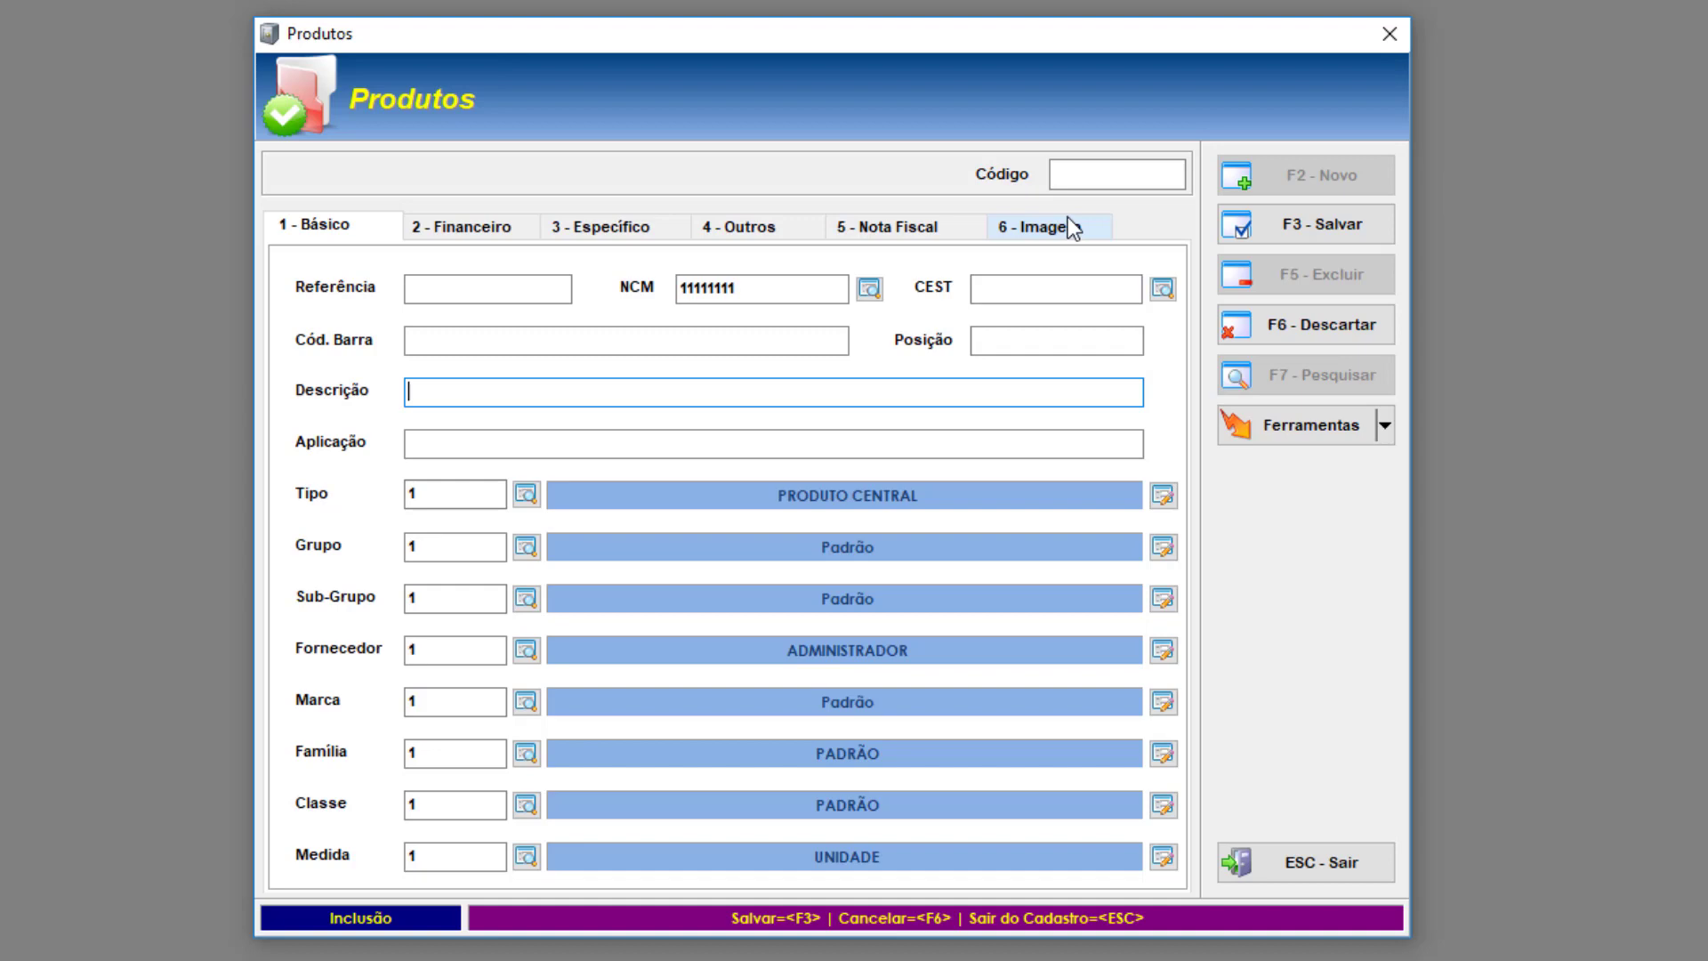
type("TESTE")
key("Home")
type("PRODUTO TESTE 1")
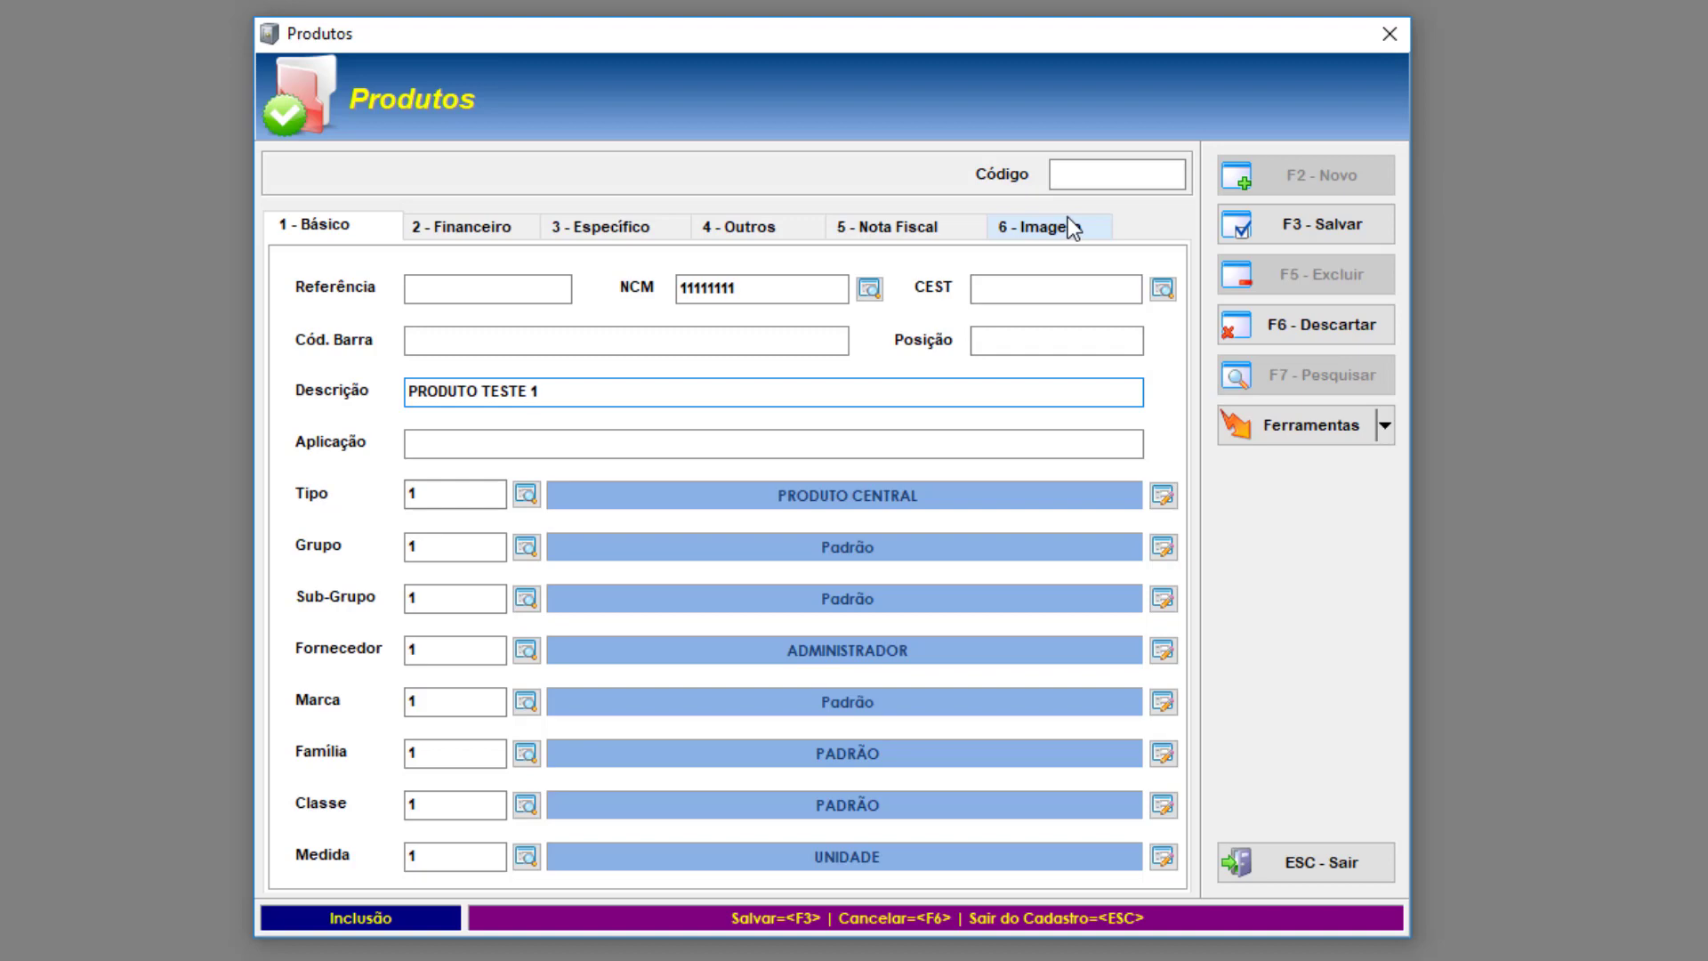
Set the product's Aplicação text to PERTECE A LINHA DE PRODUTO DE TESTES
key("Tab")
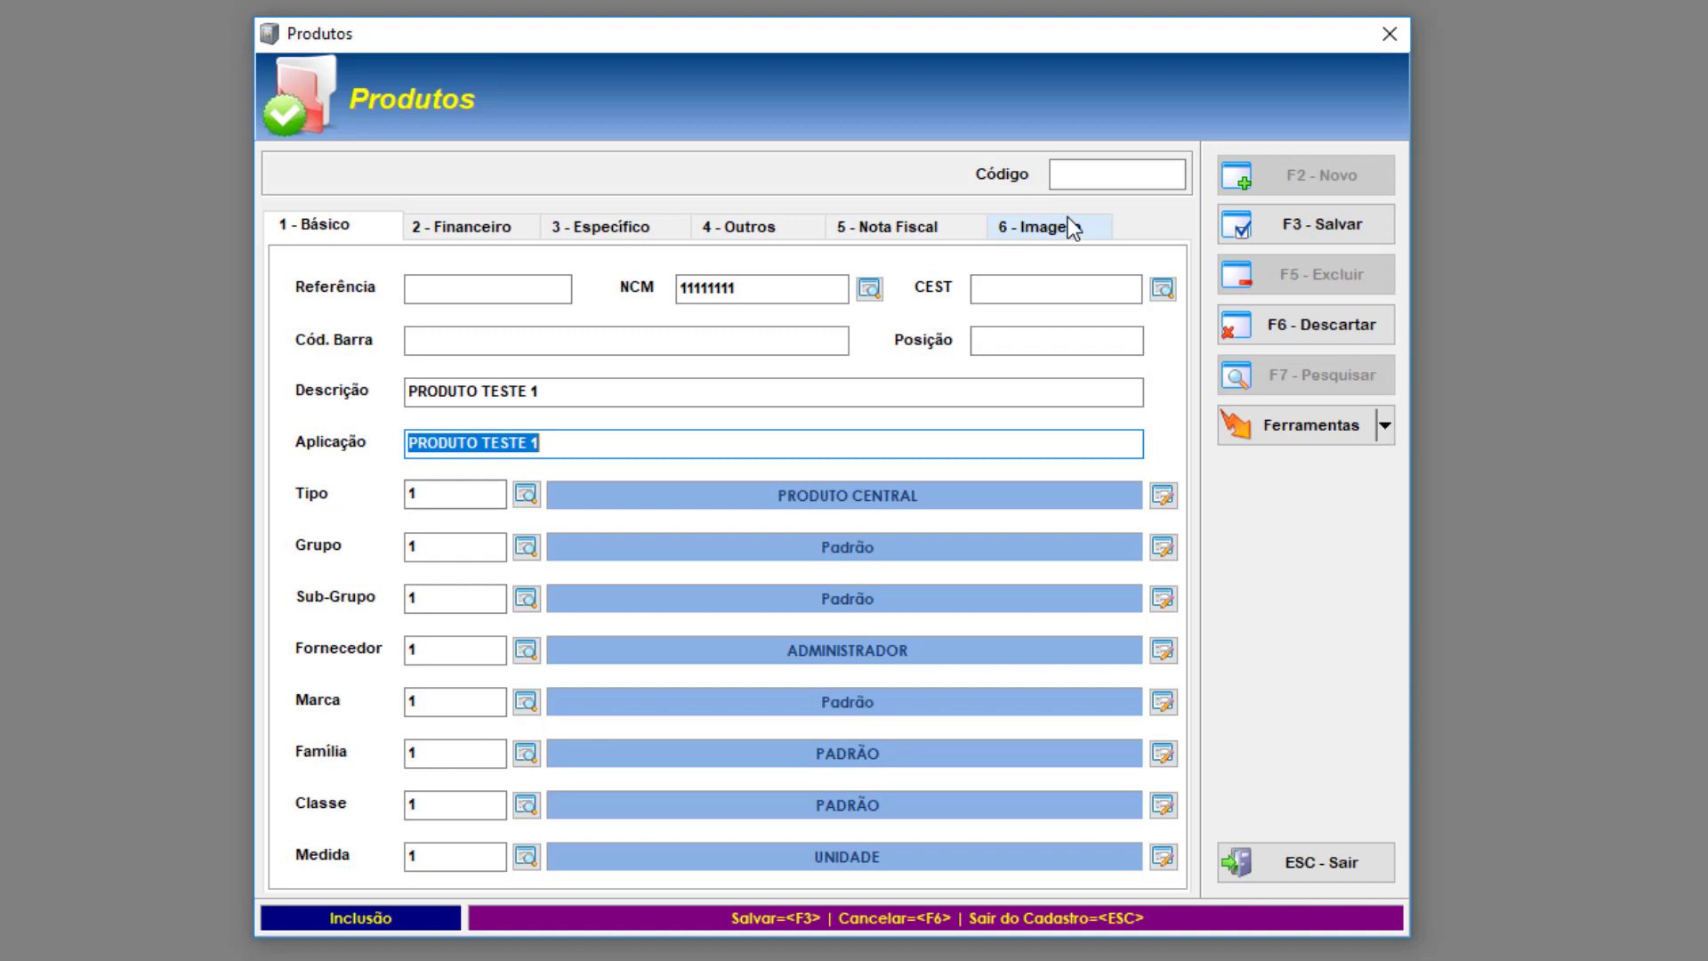
type("PE")
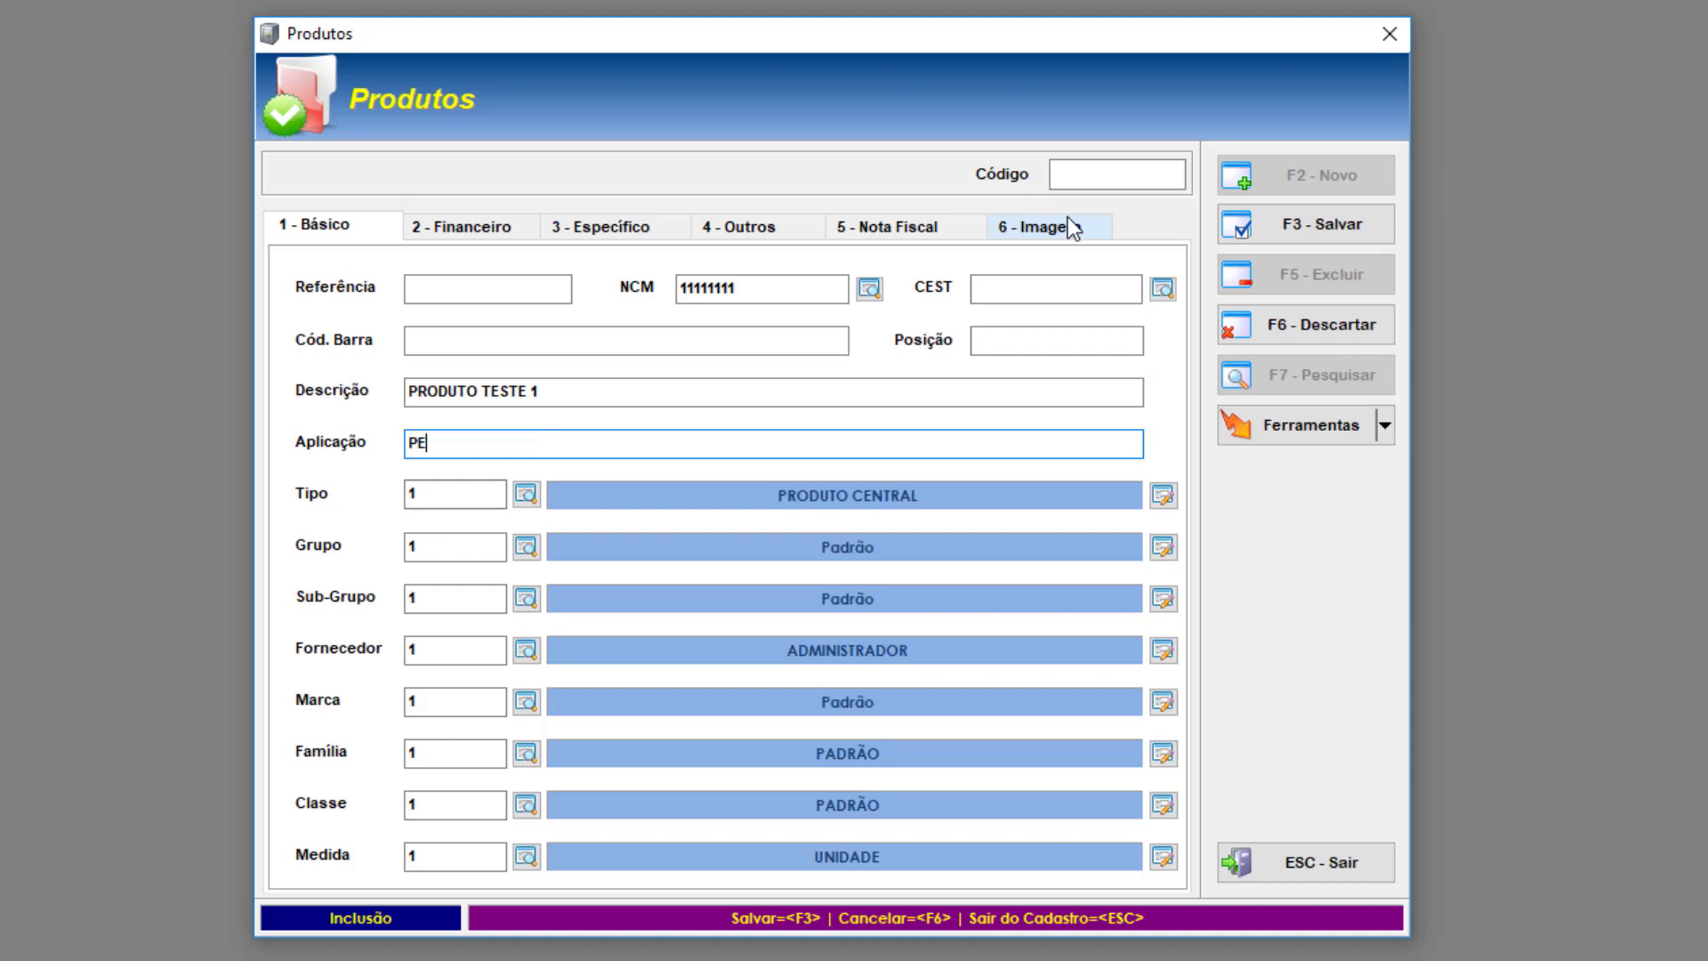
type("RTECE A LINHA DE PRODUTO DE TESTES")
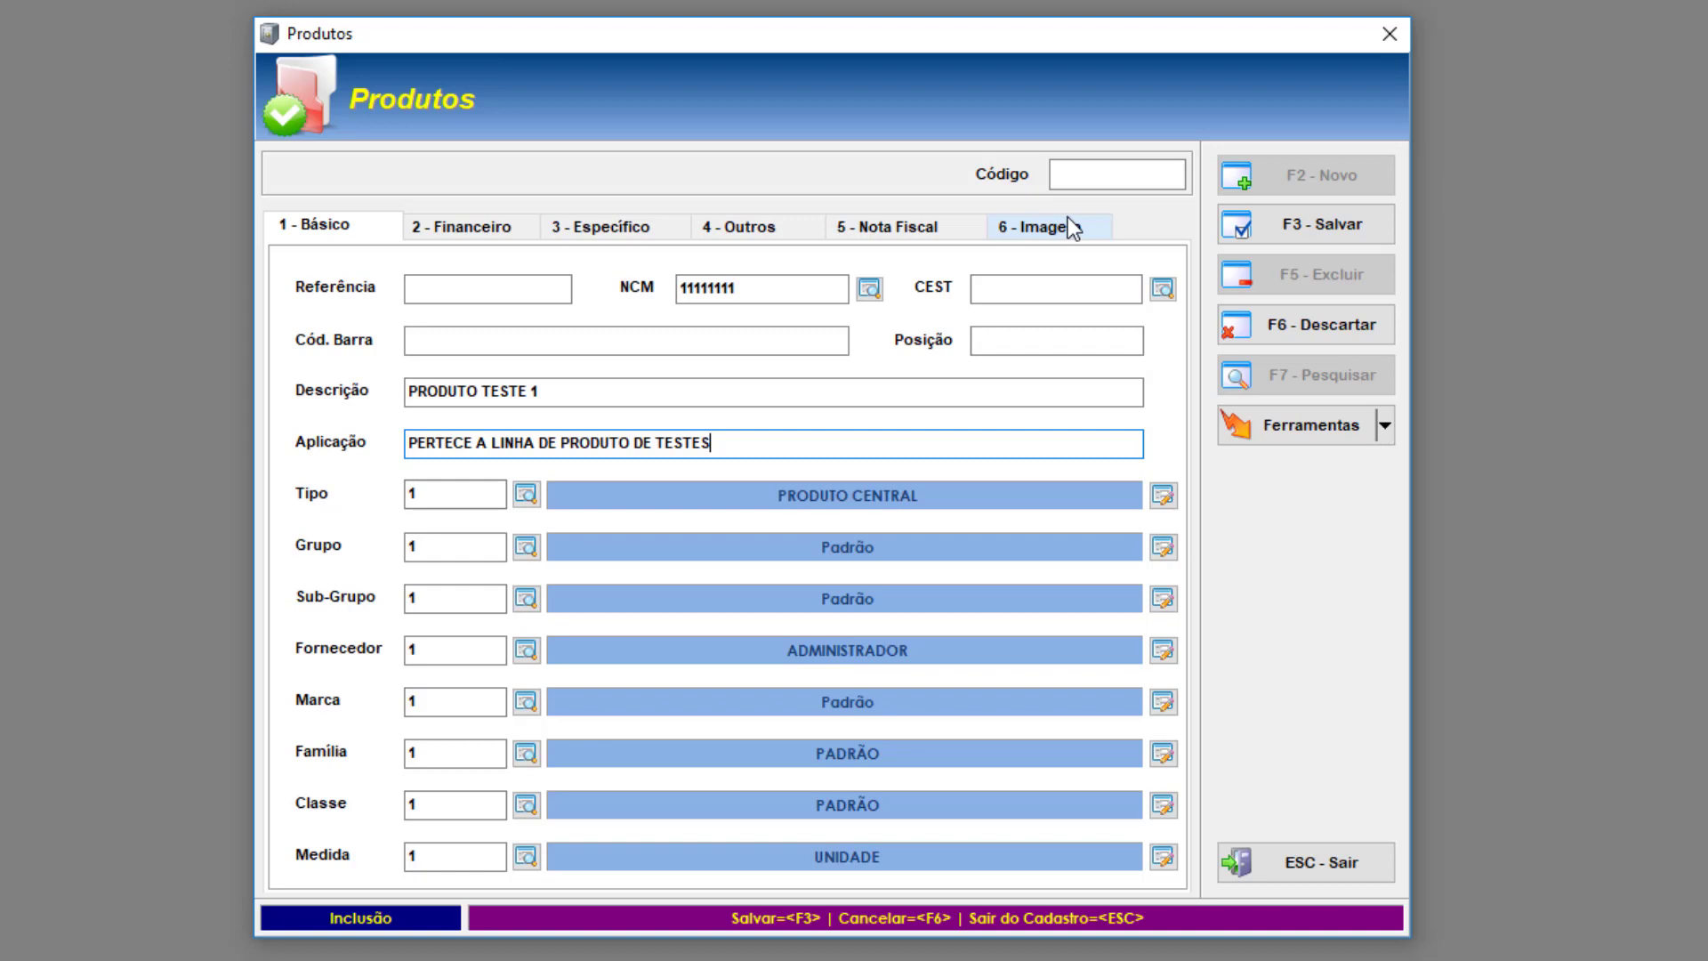
key("Return")
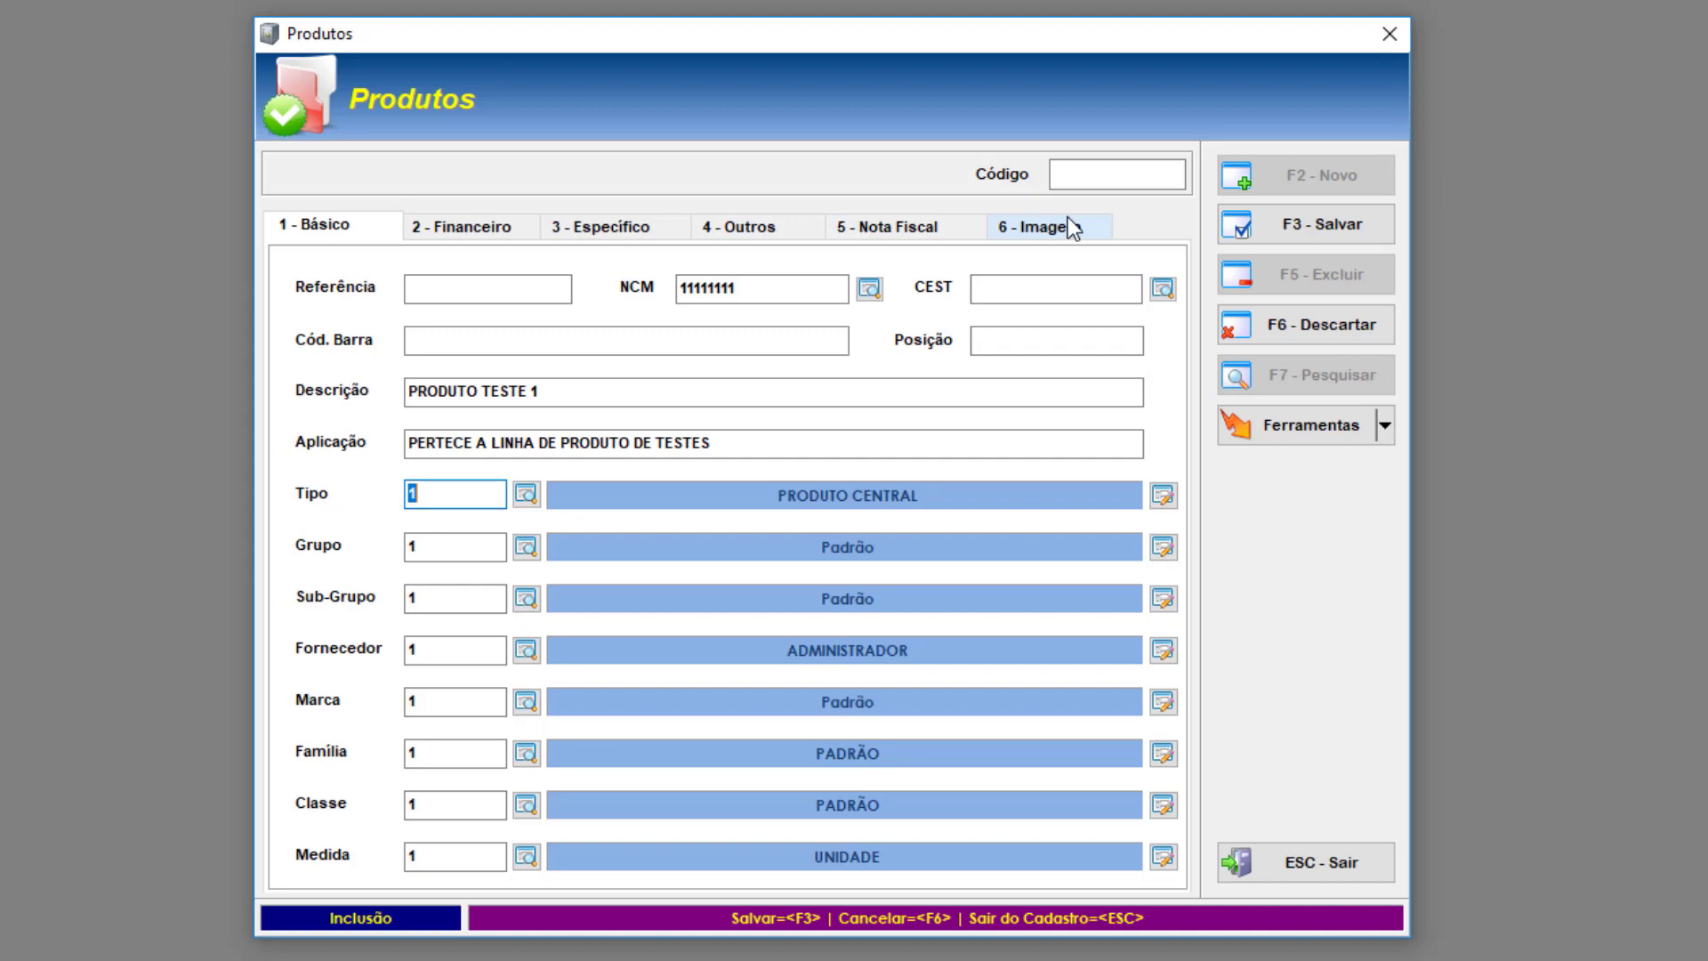
Keep code 1 for the product's type, group, sub-group, supplier, brand, family and class
key("Tab")
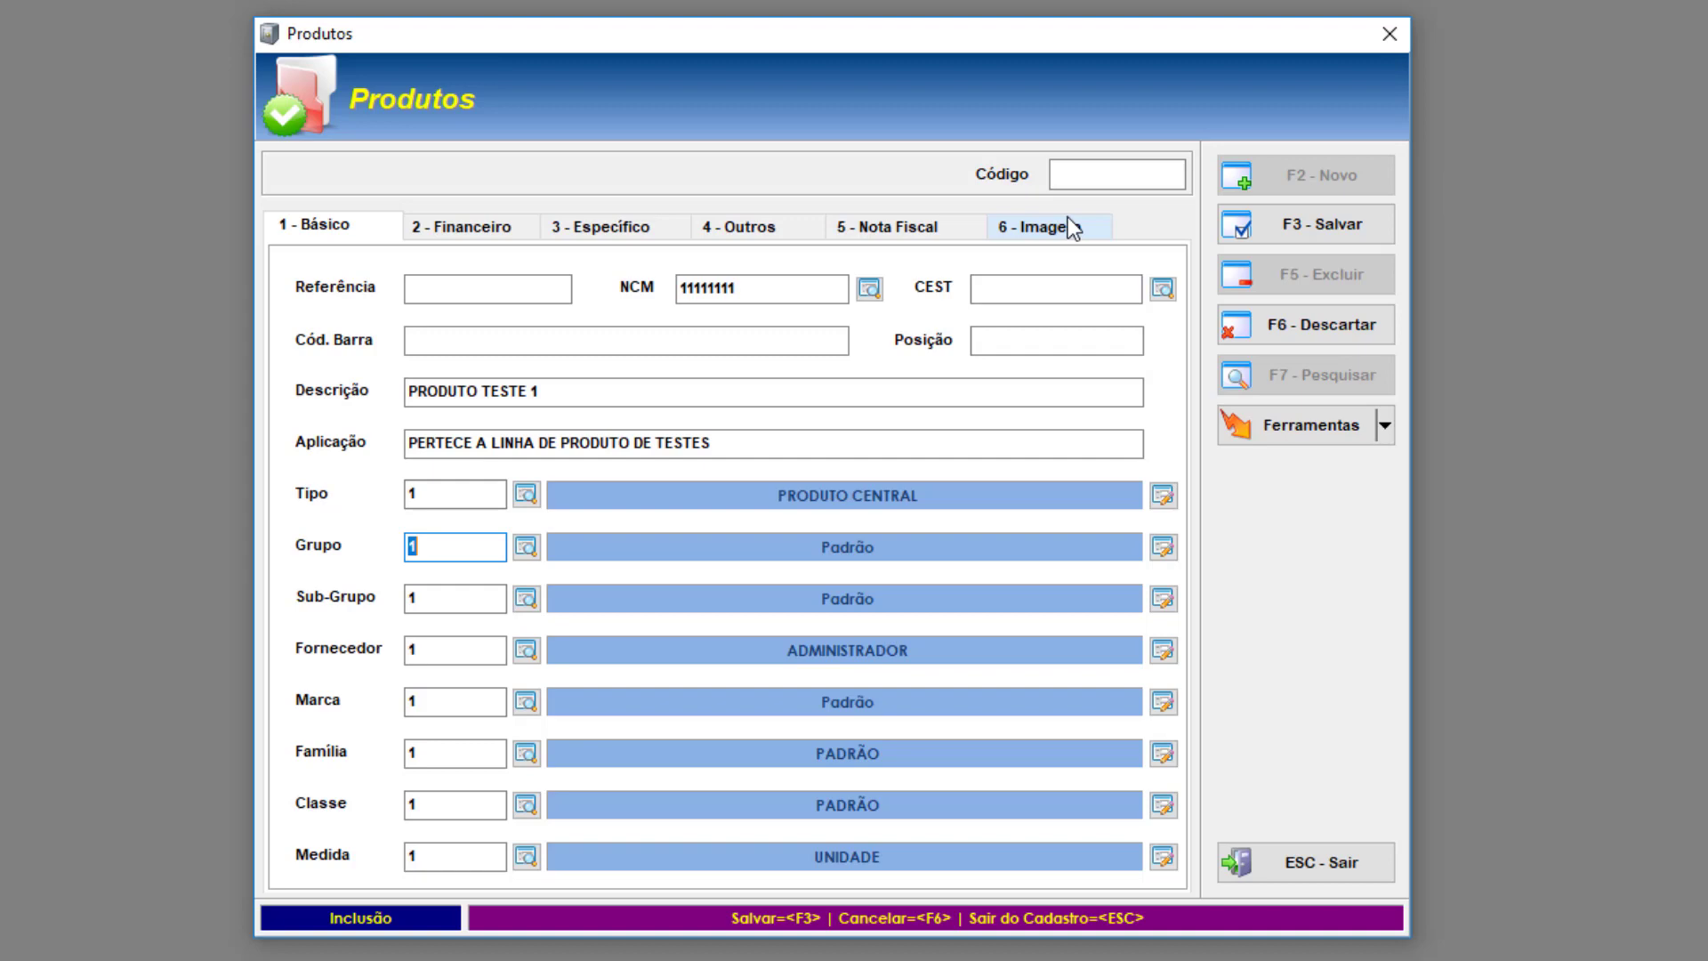
left_click(447, 600)
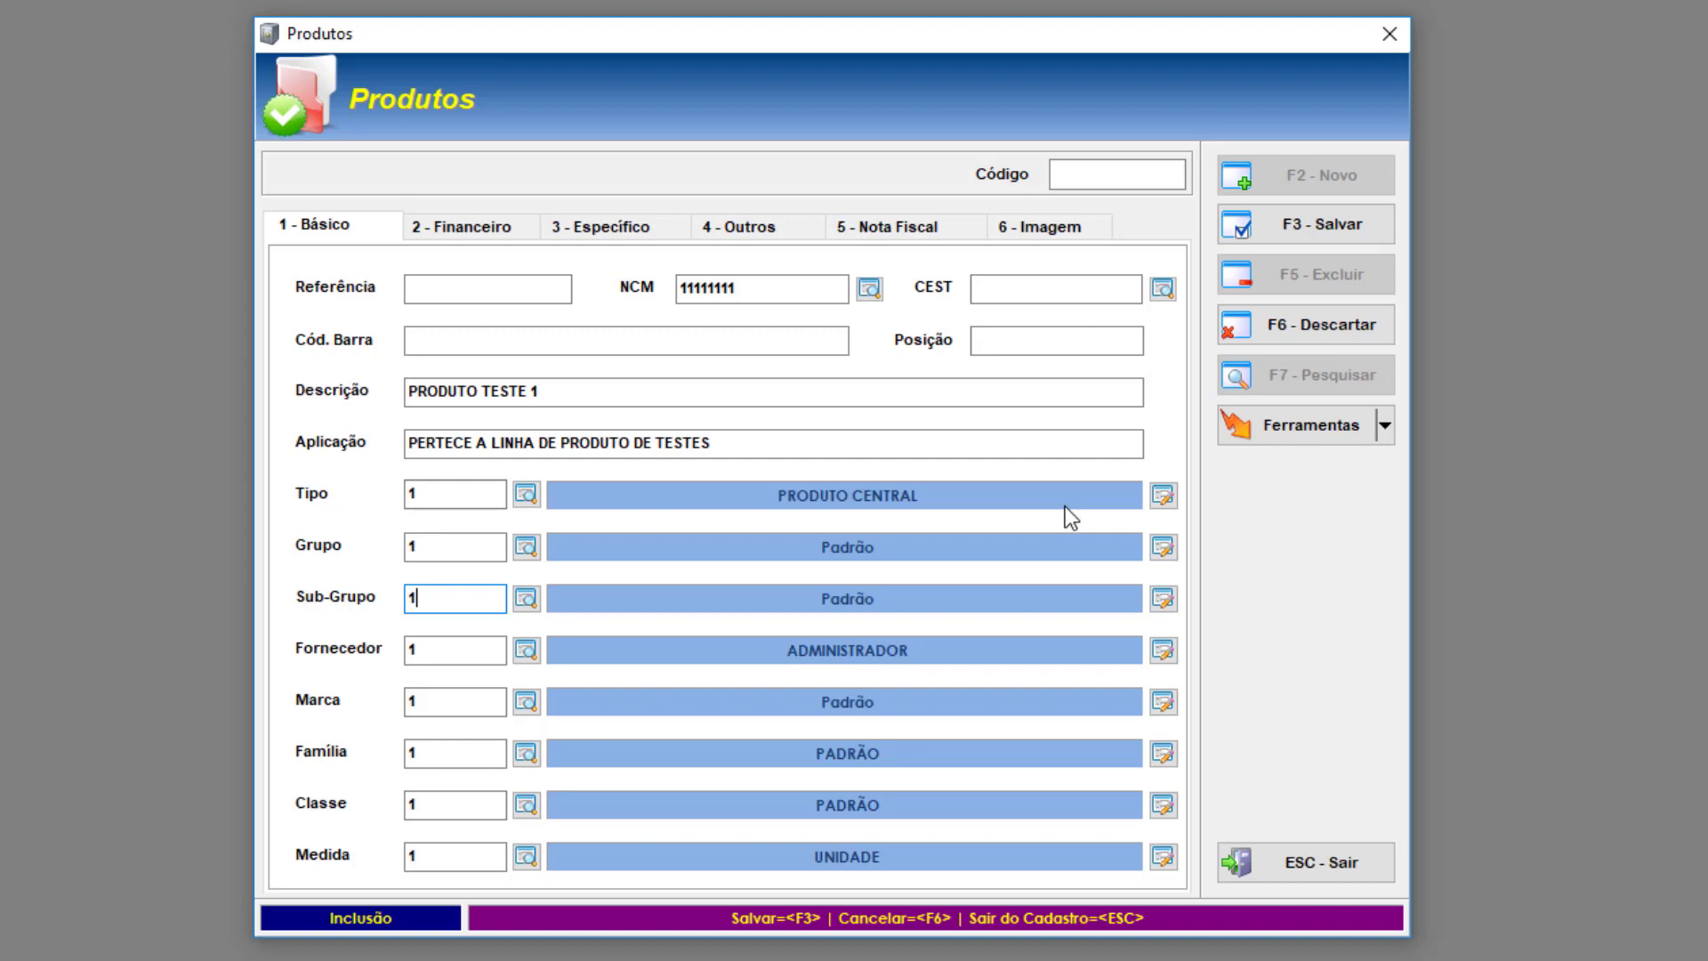
key("Tab")
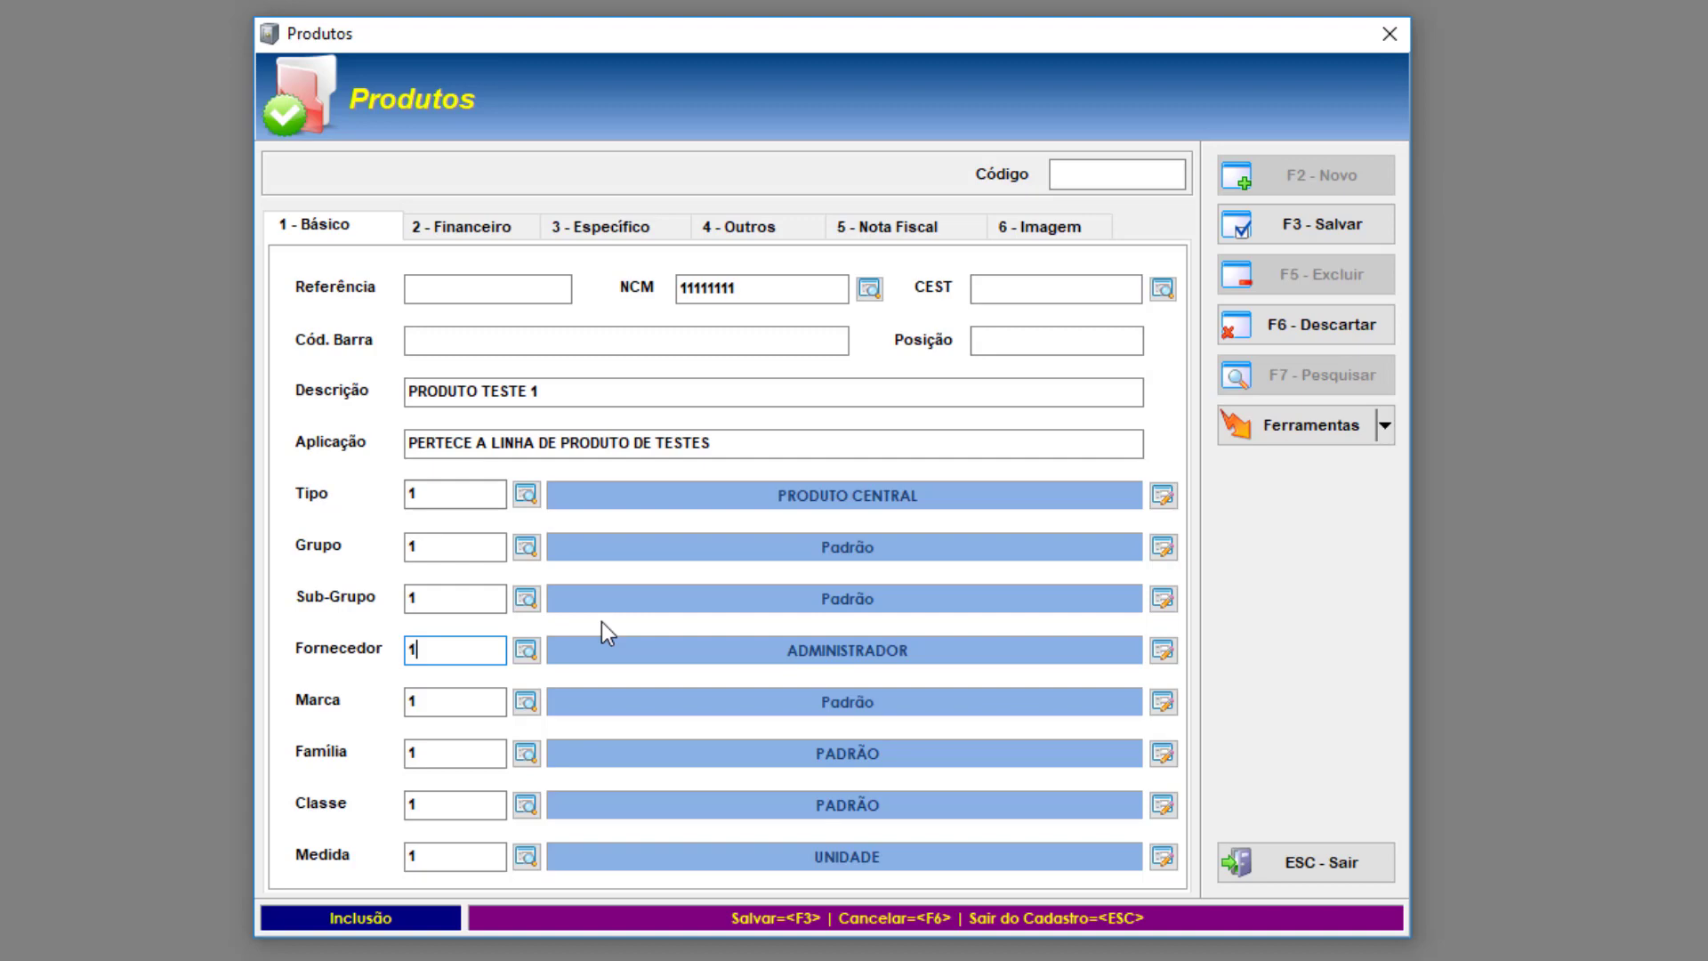
key("Tab")
key("Tab")
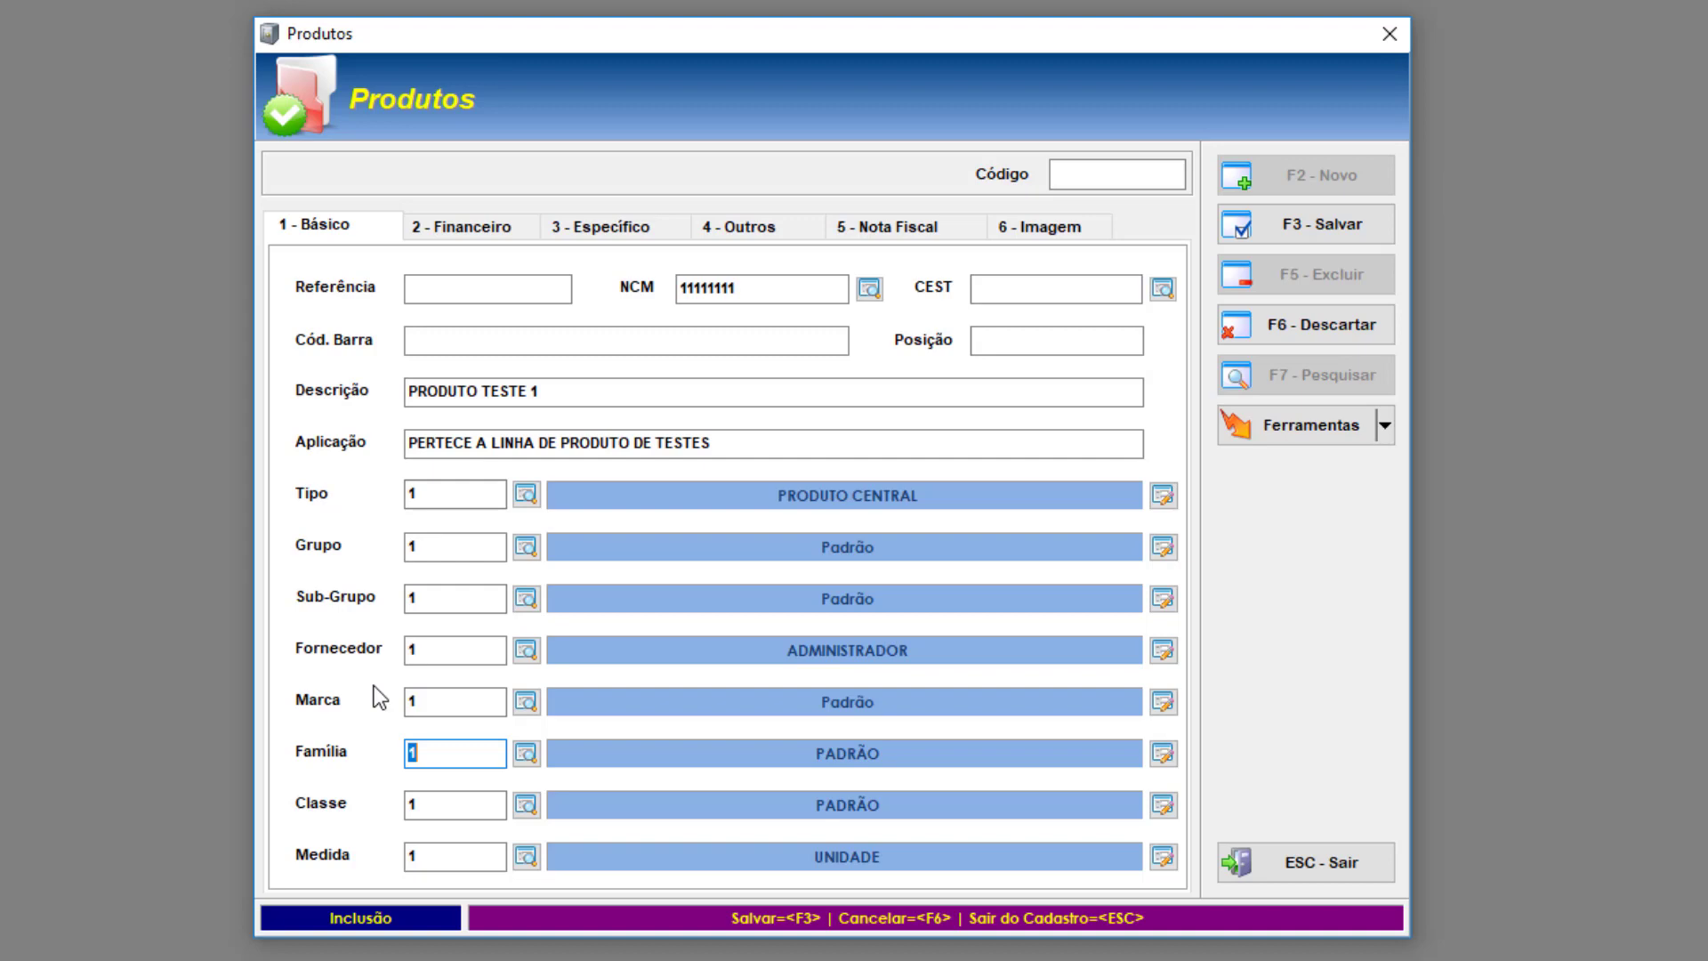
key("Return")
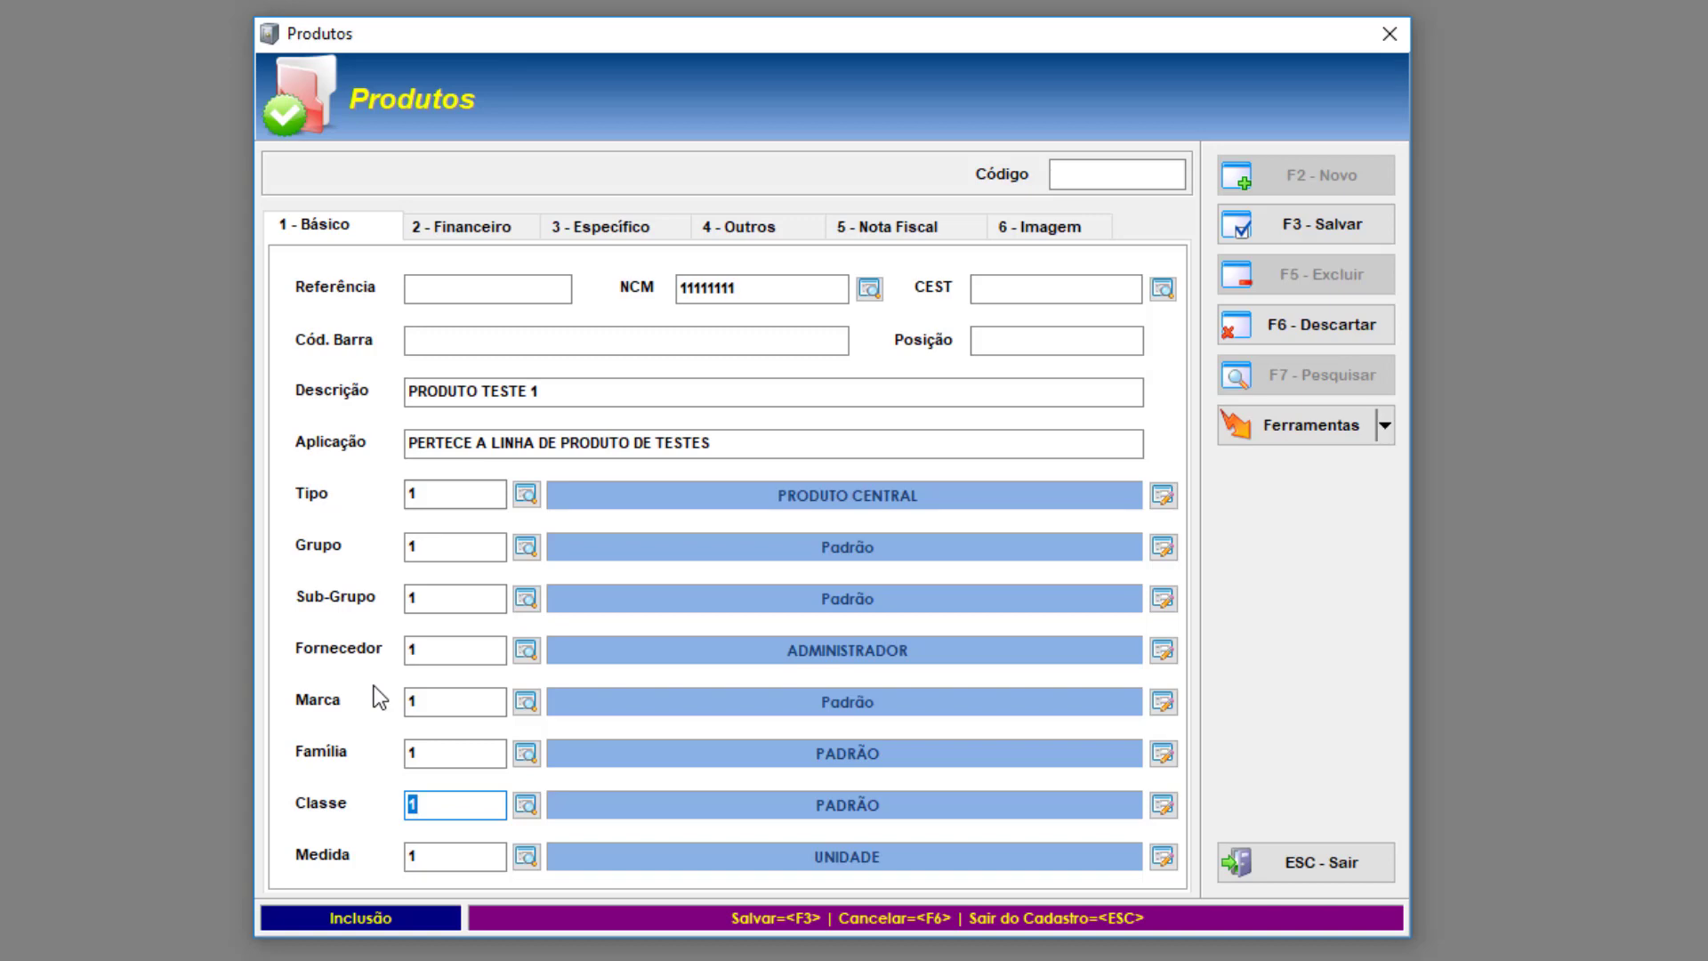
key("Return")
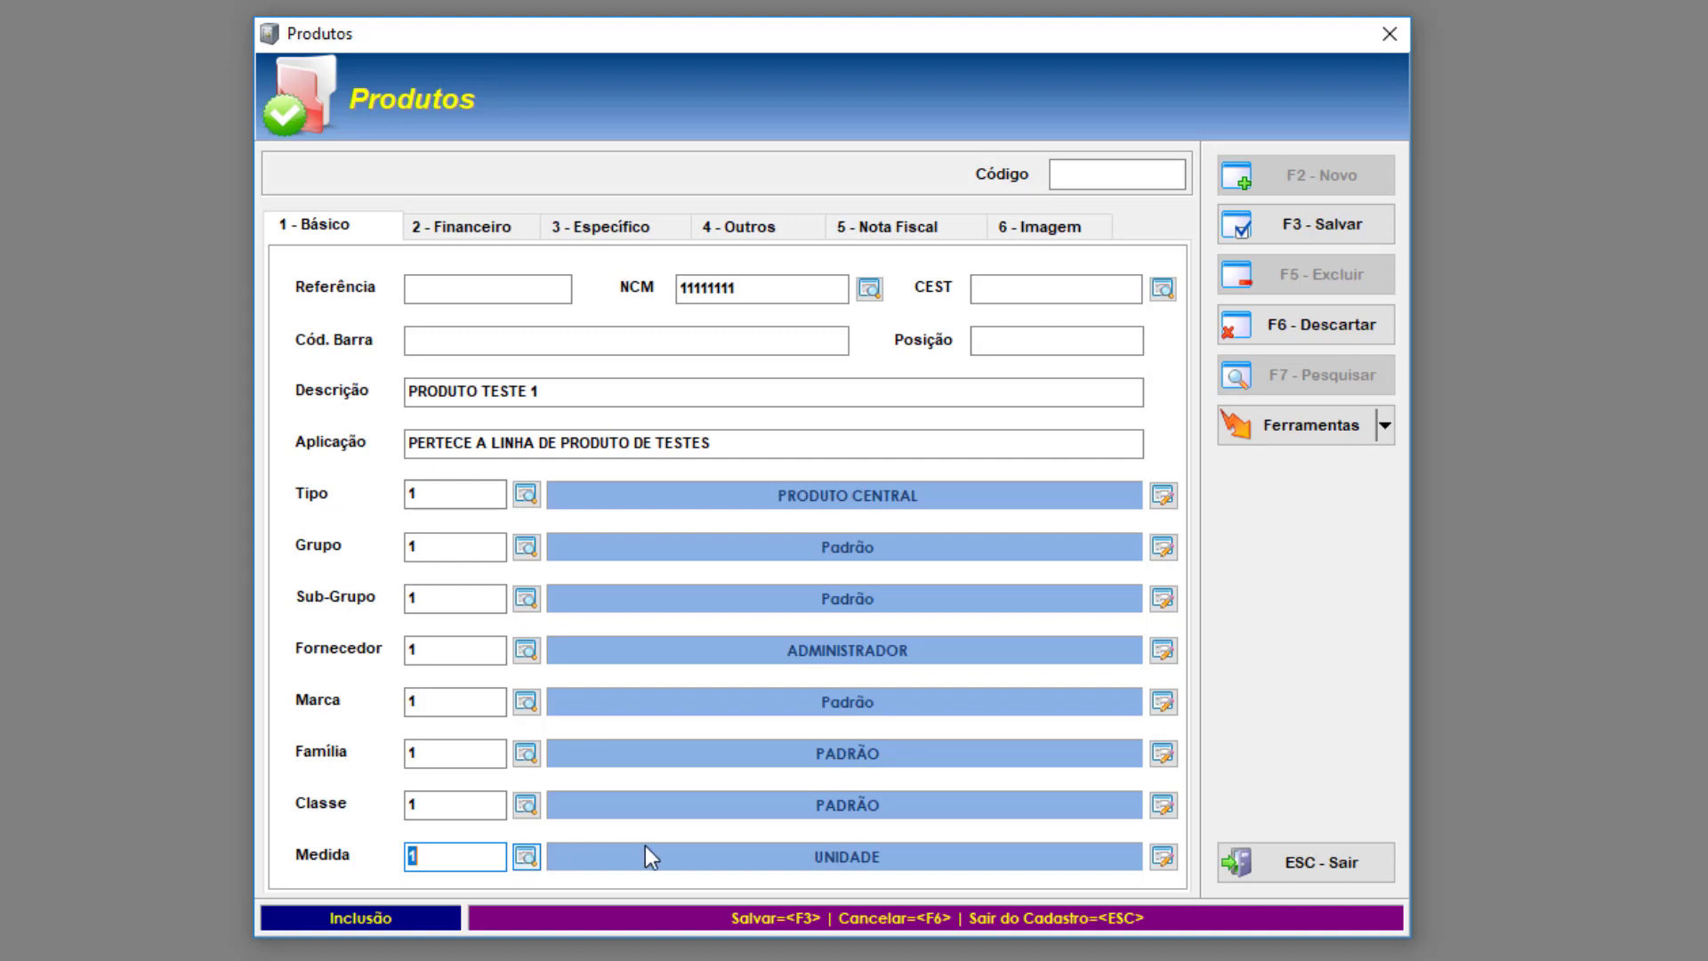
Look through the list of units of measure available for the product's Medida field
left_click(525, 860)
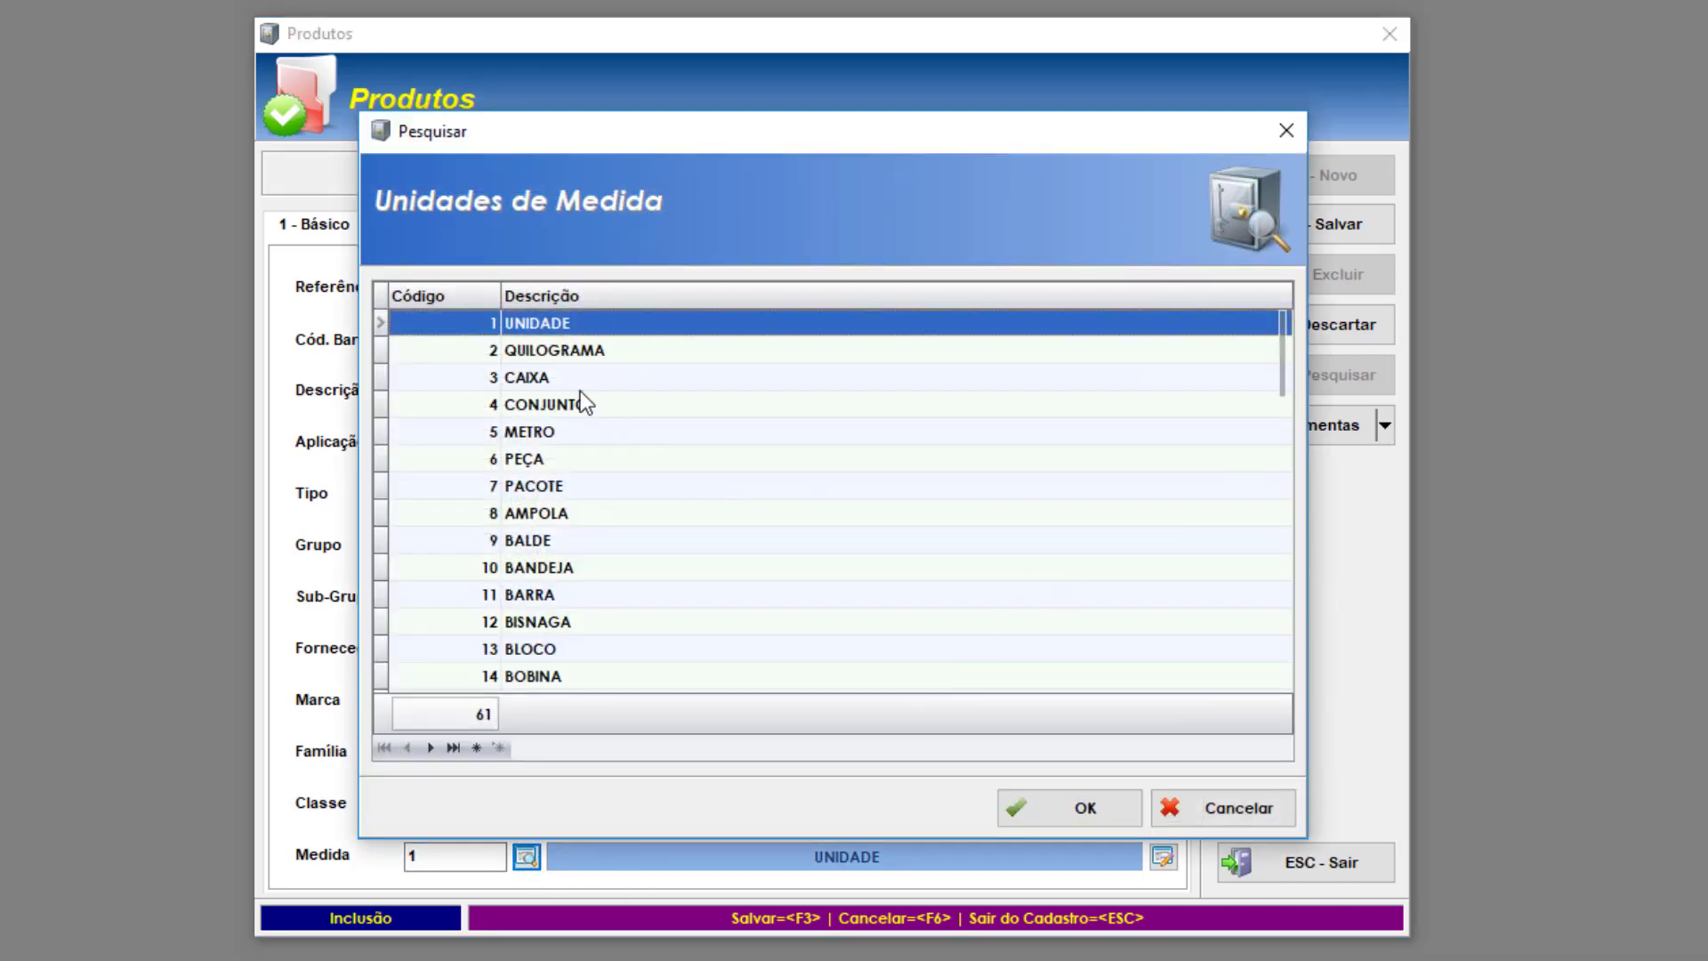
left_click(566, 354)
key("Up")
key("Down")
key("Down")
key("Down")
key("Down")
key("Down")
key("Down")
key("Down")
key("Down")
key("Down")
key("Down")
key("Down")
key("Down")
key("Down")
key("Down")
key("Down")
key("Down")
key("Down")
key("Down")
key("Down")
key("Down")
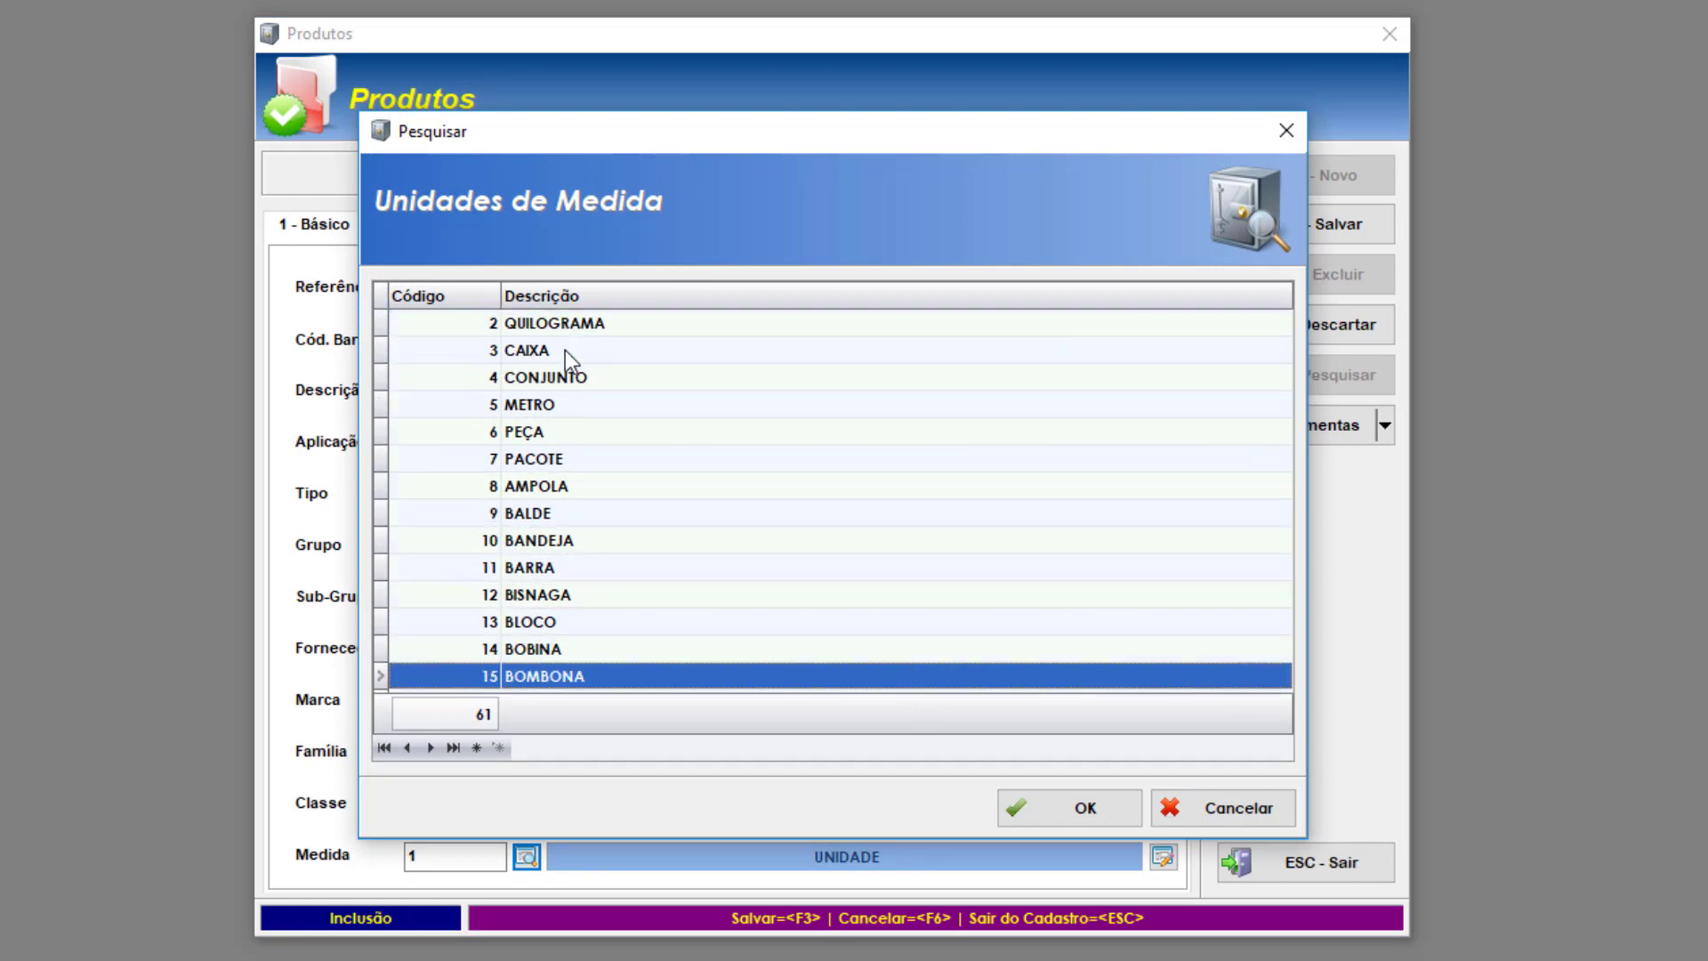
key("Down")
key("Down")
key("Down")
key("Down")
key("Down")
key("Down")
key("Down")
key("Down")
key("Down")
key("Down")
key("Down")
key("Down")
key("Down")
key("Down")
key("Down")
key("Down")
key("Down")
key("Down")
key("Down")
key("Down")
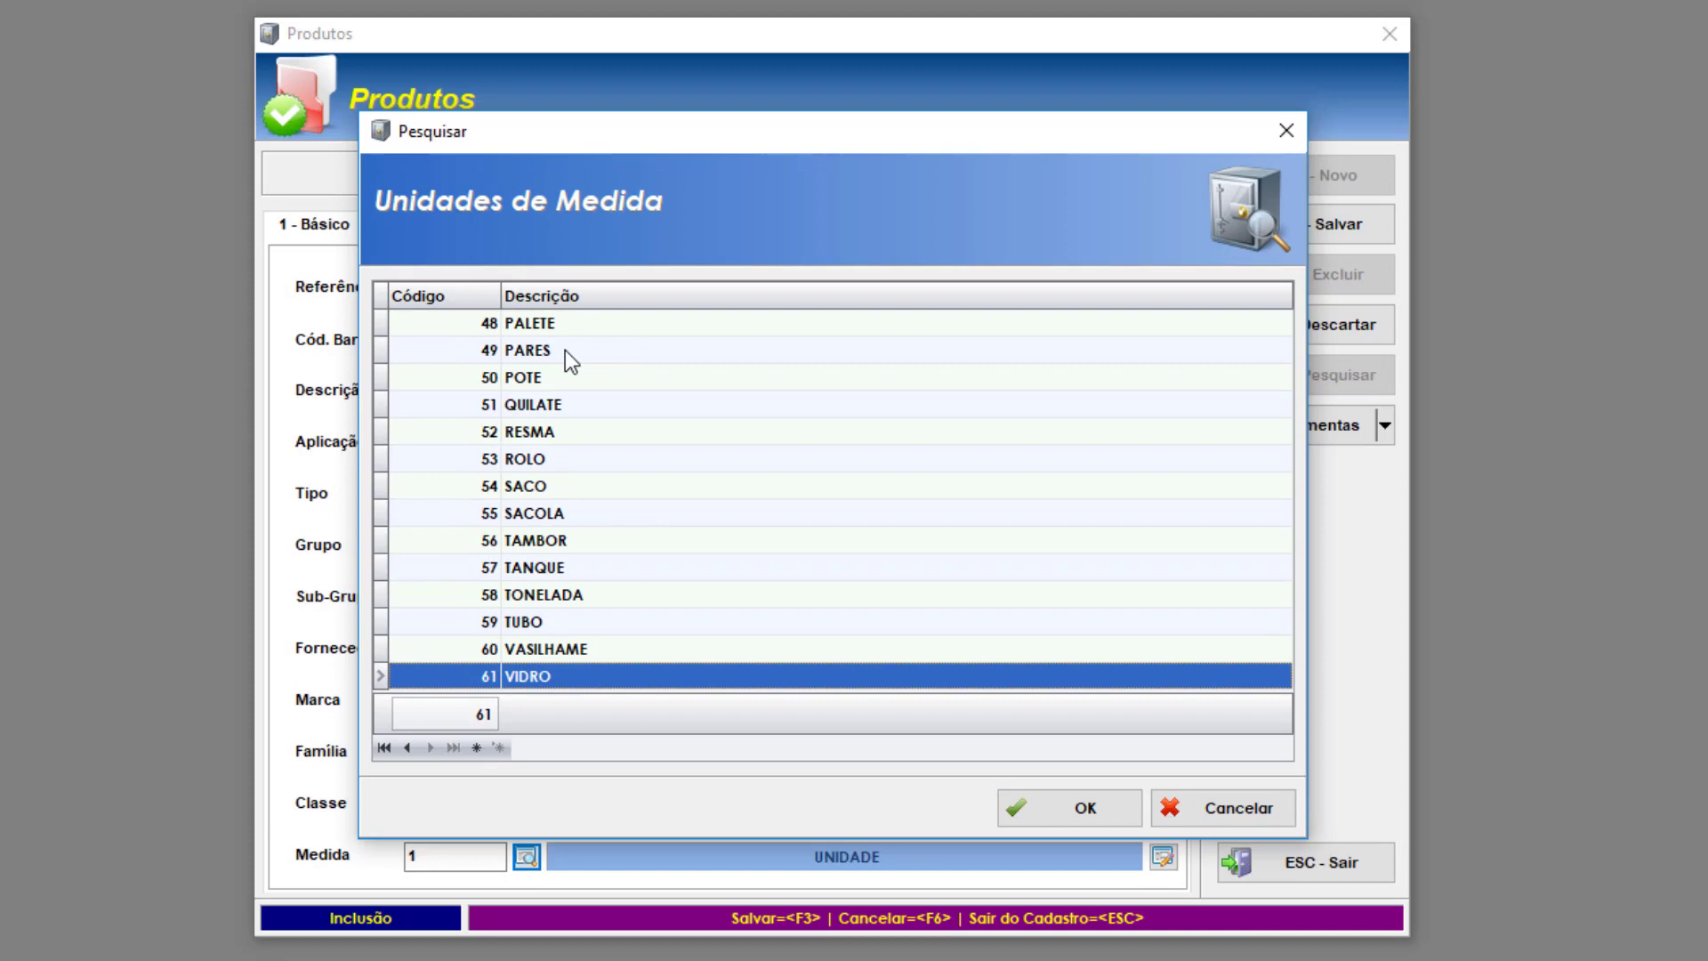
key("Up")
key("Up")
key("Up")
key("Up")
key("Up")
key("Up")
key("Up")
key("Up")
key("Up")
key("Up")
key("Up")
key("Up")
key("Up")
key("Up")
key("Up")
key("Up")
key("Up")
key("Up")
key("Up")
key("Up")
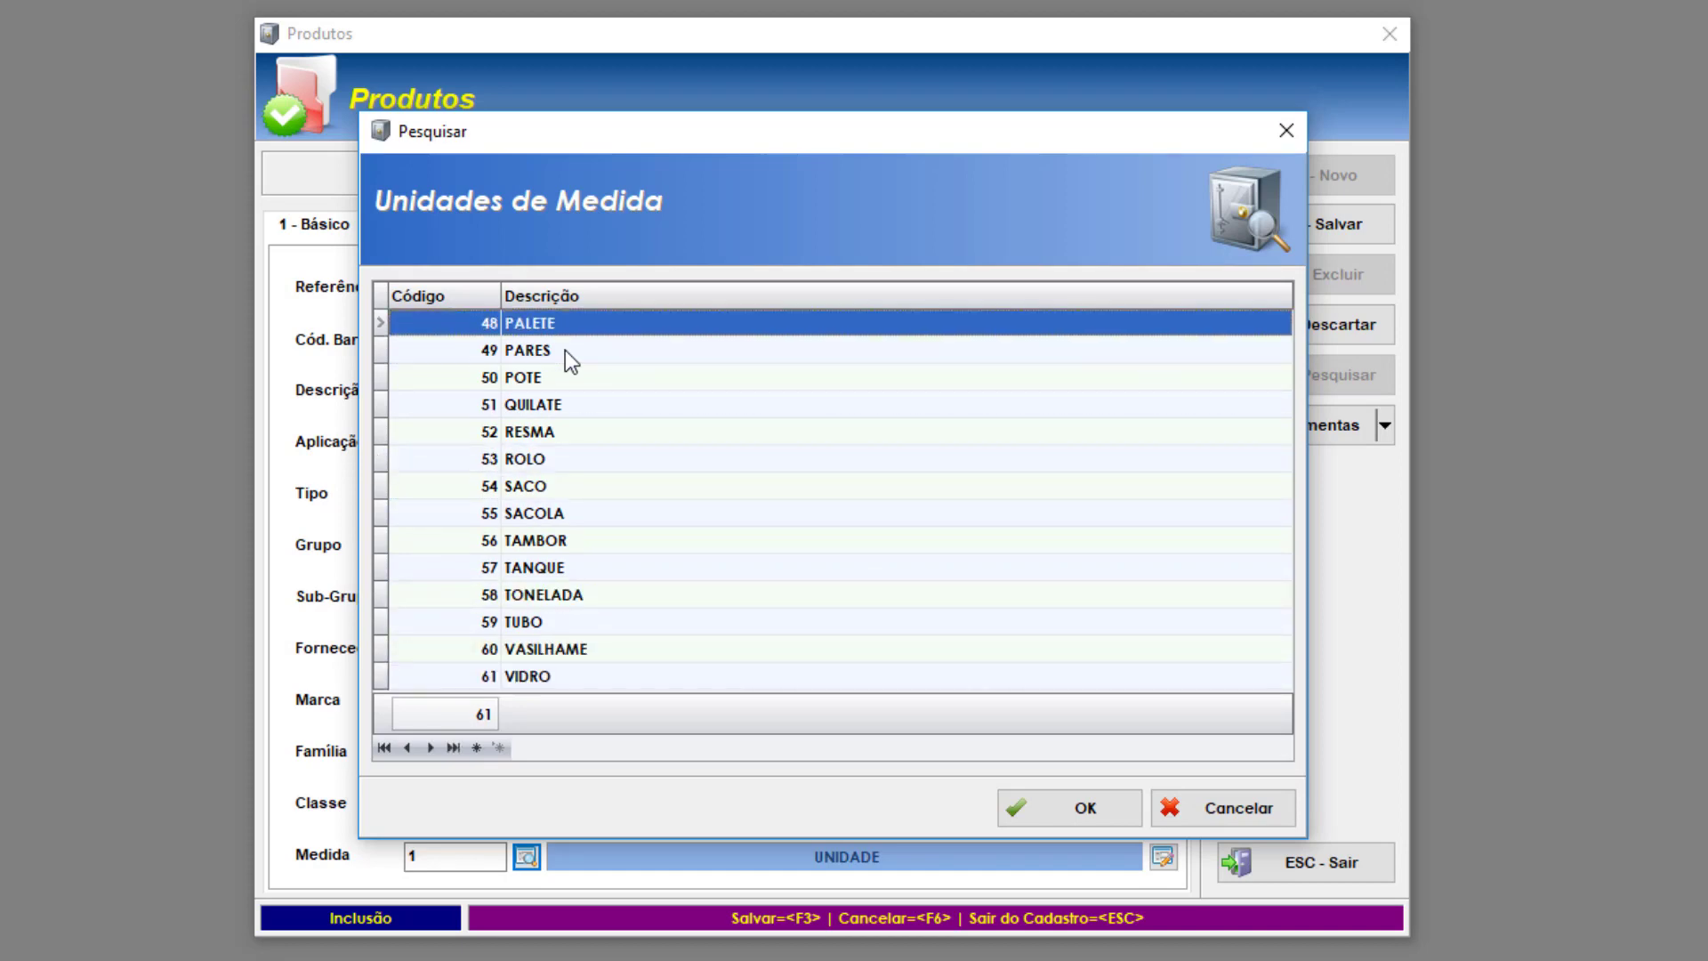
key("Up")
key("Up")
key("Up")
key("Up")
key("Up")
key("Up")
key("Up")
key("Up")
key("Up")
key("Up")
key("Up")
key("Up")
key("Up")
key("Up")
key("Up")
key("Up")
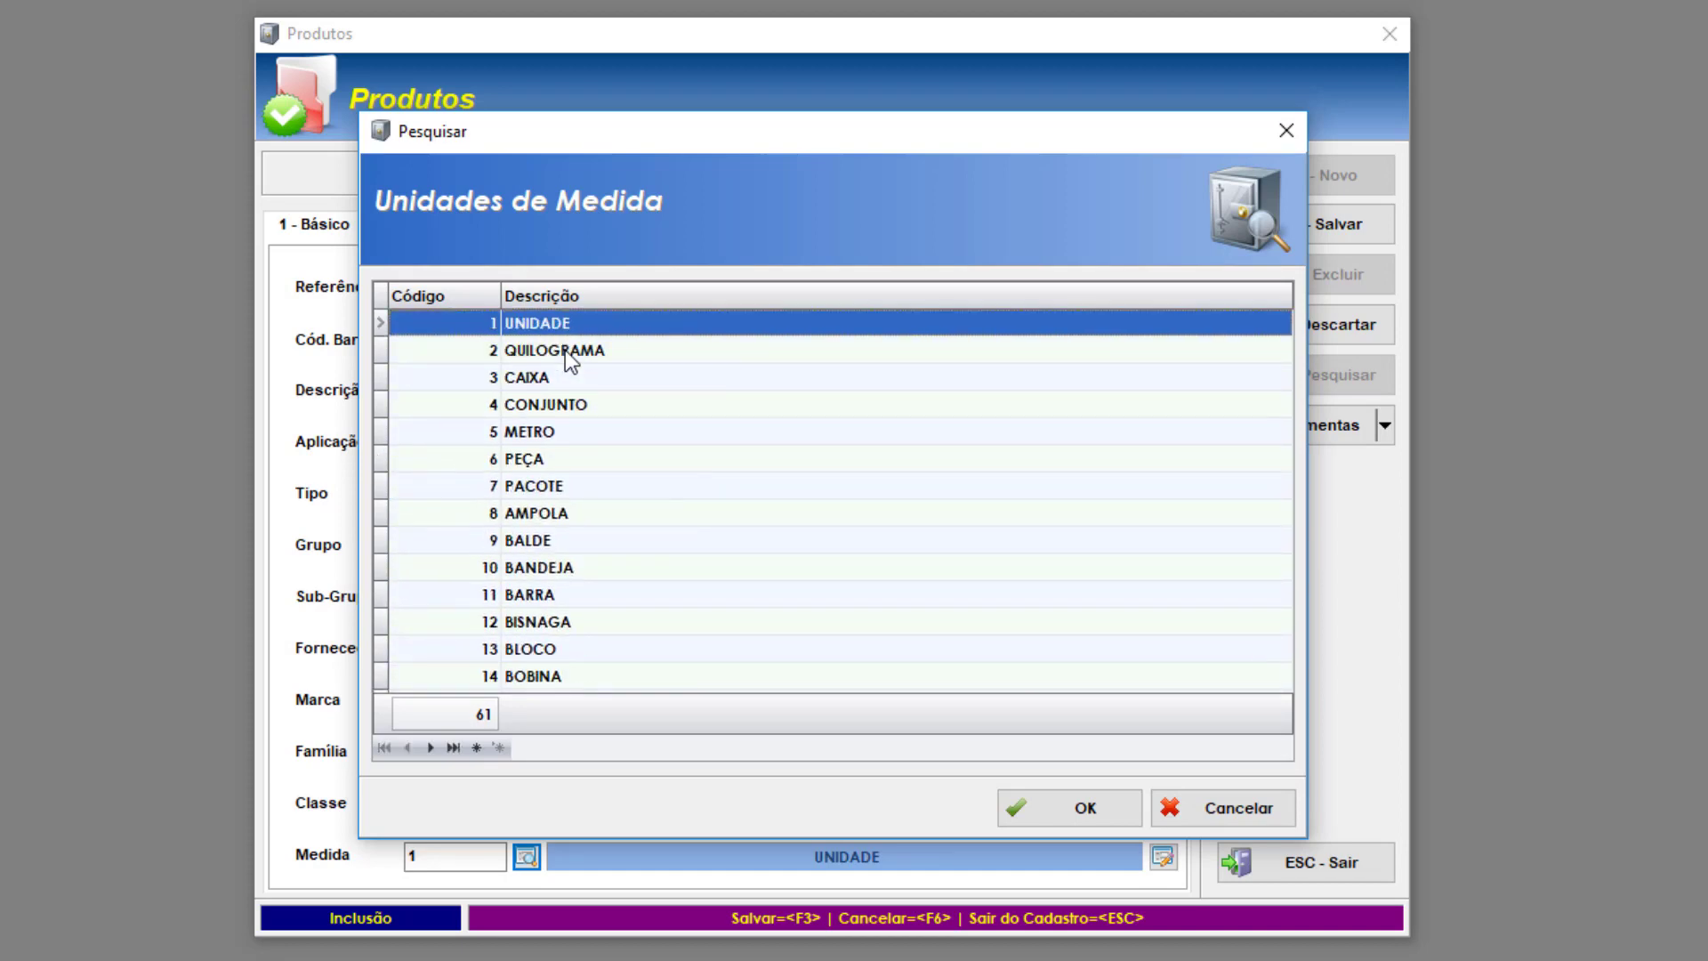
key("Down")
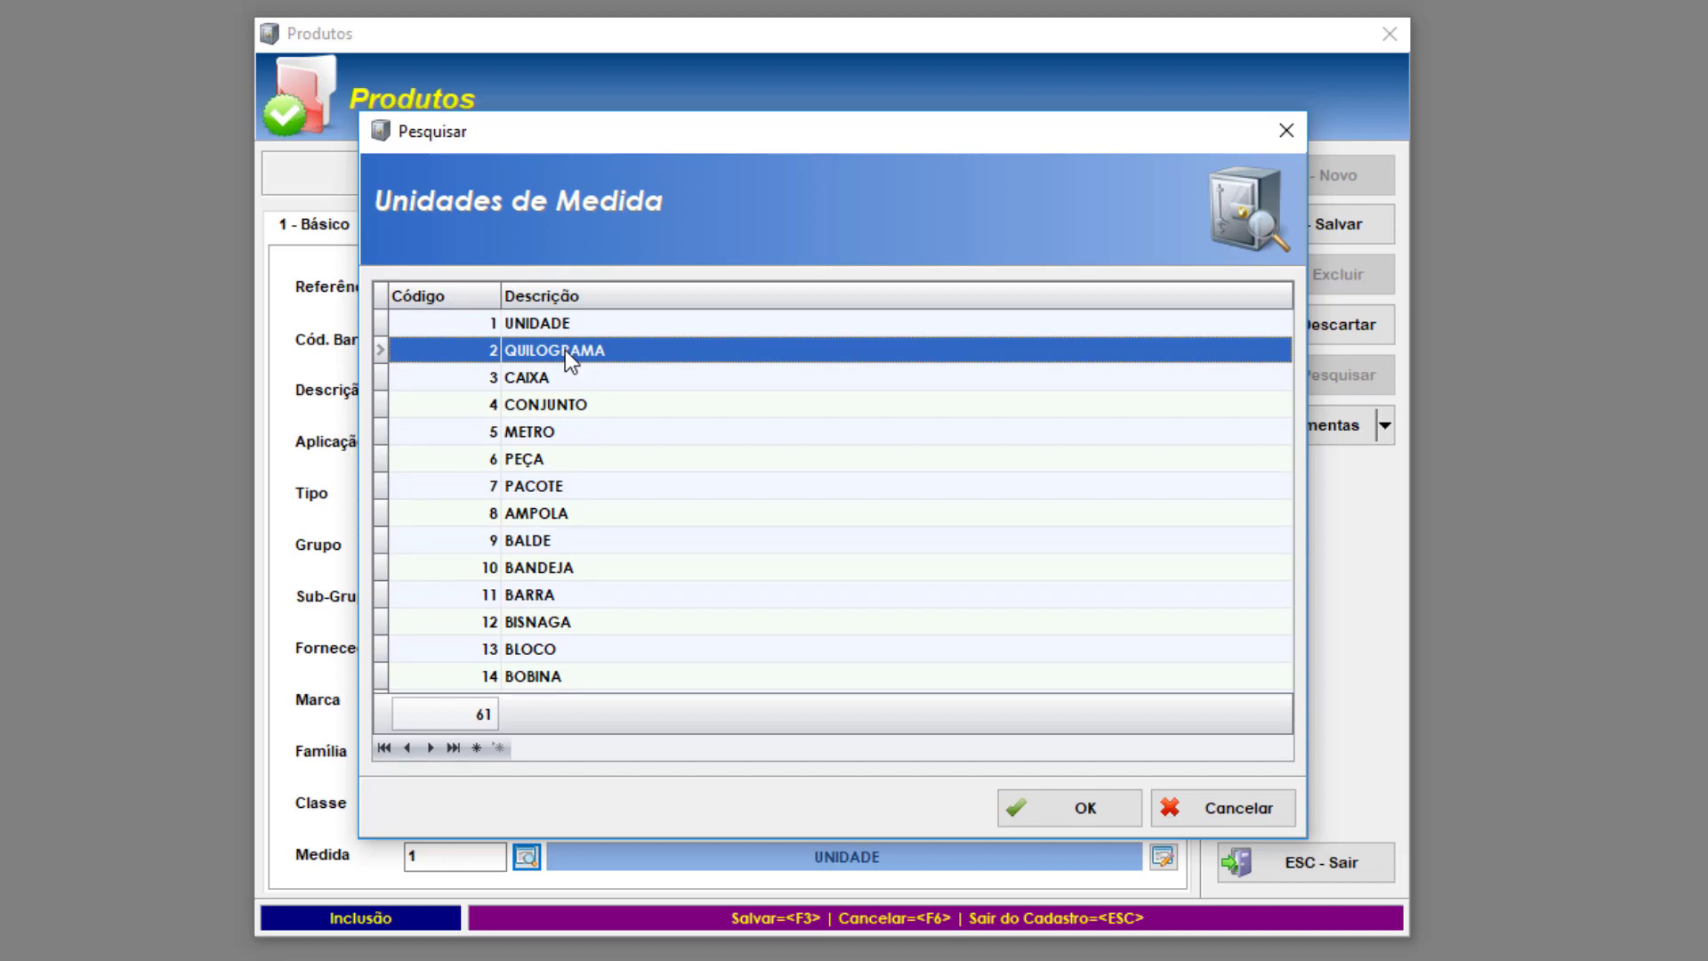
key("Down")
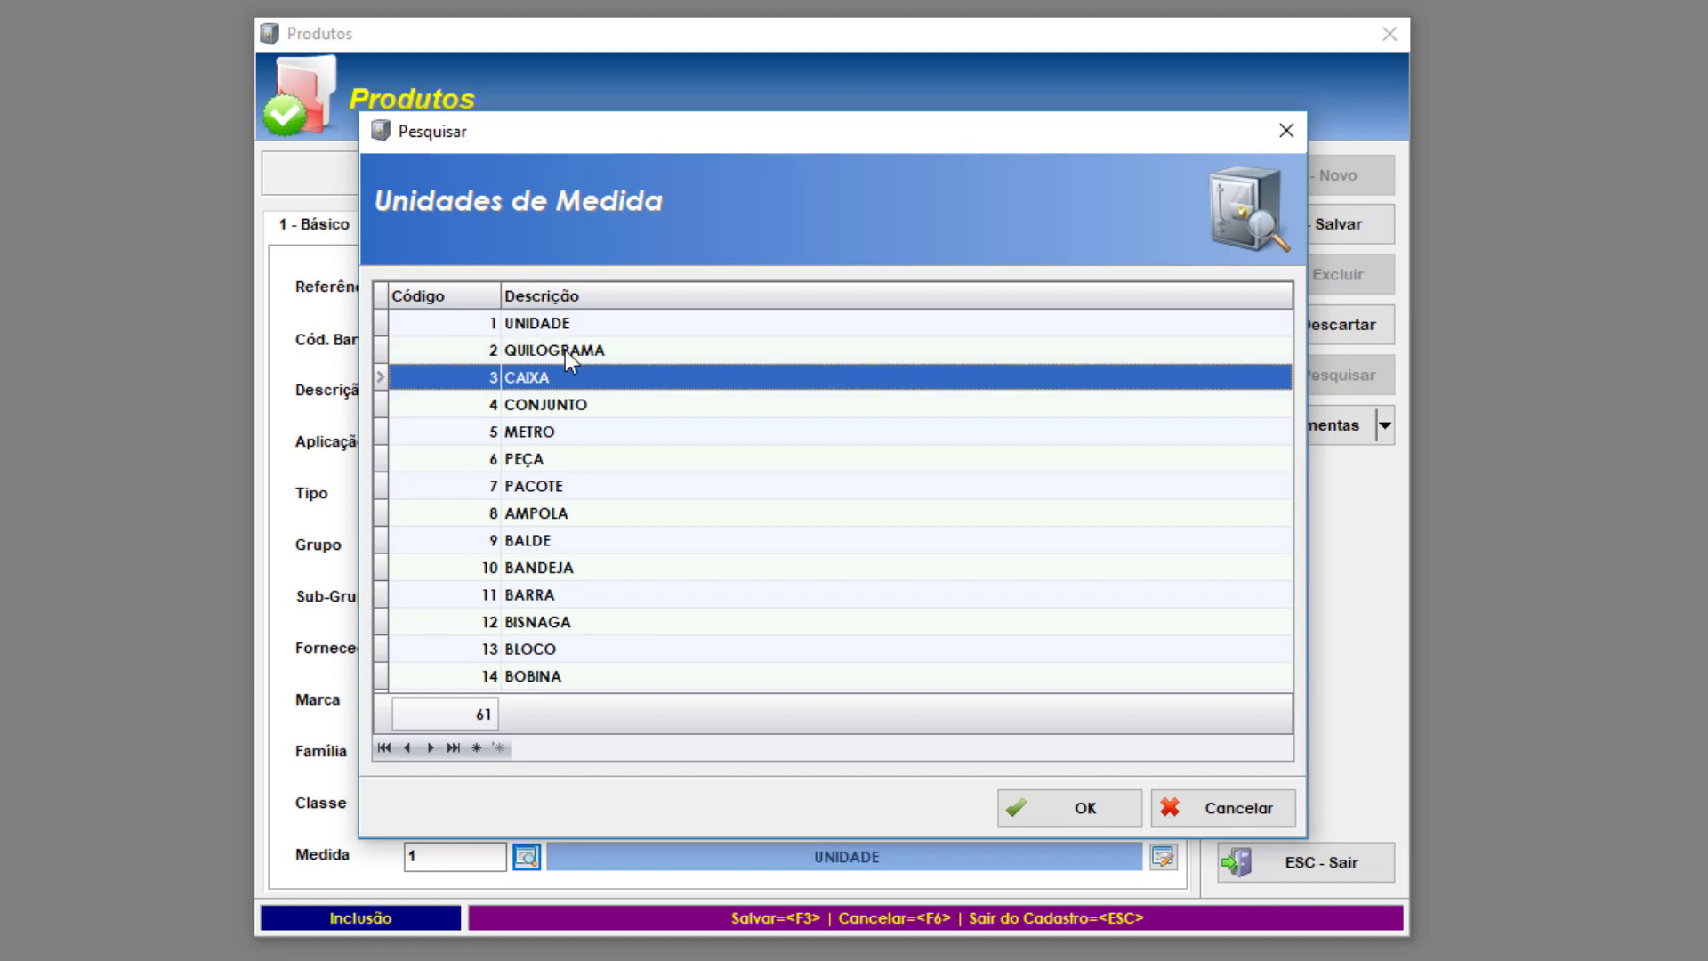
key("Up")
key("Up")
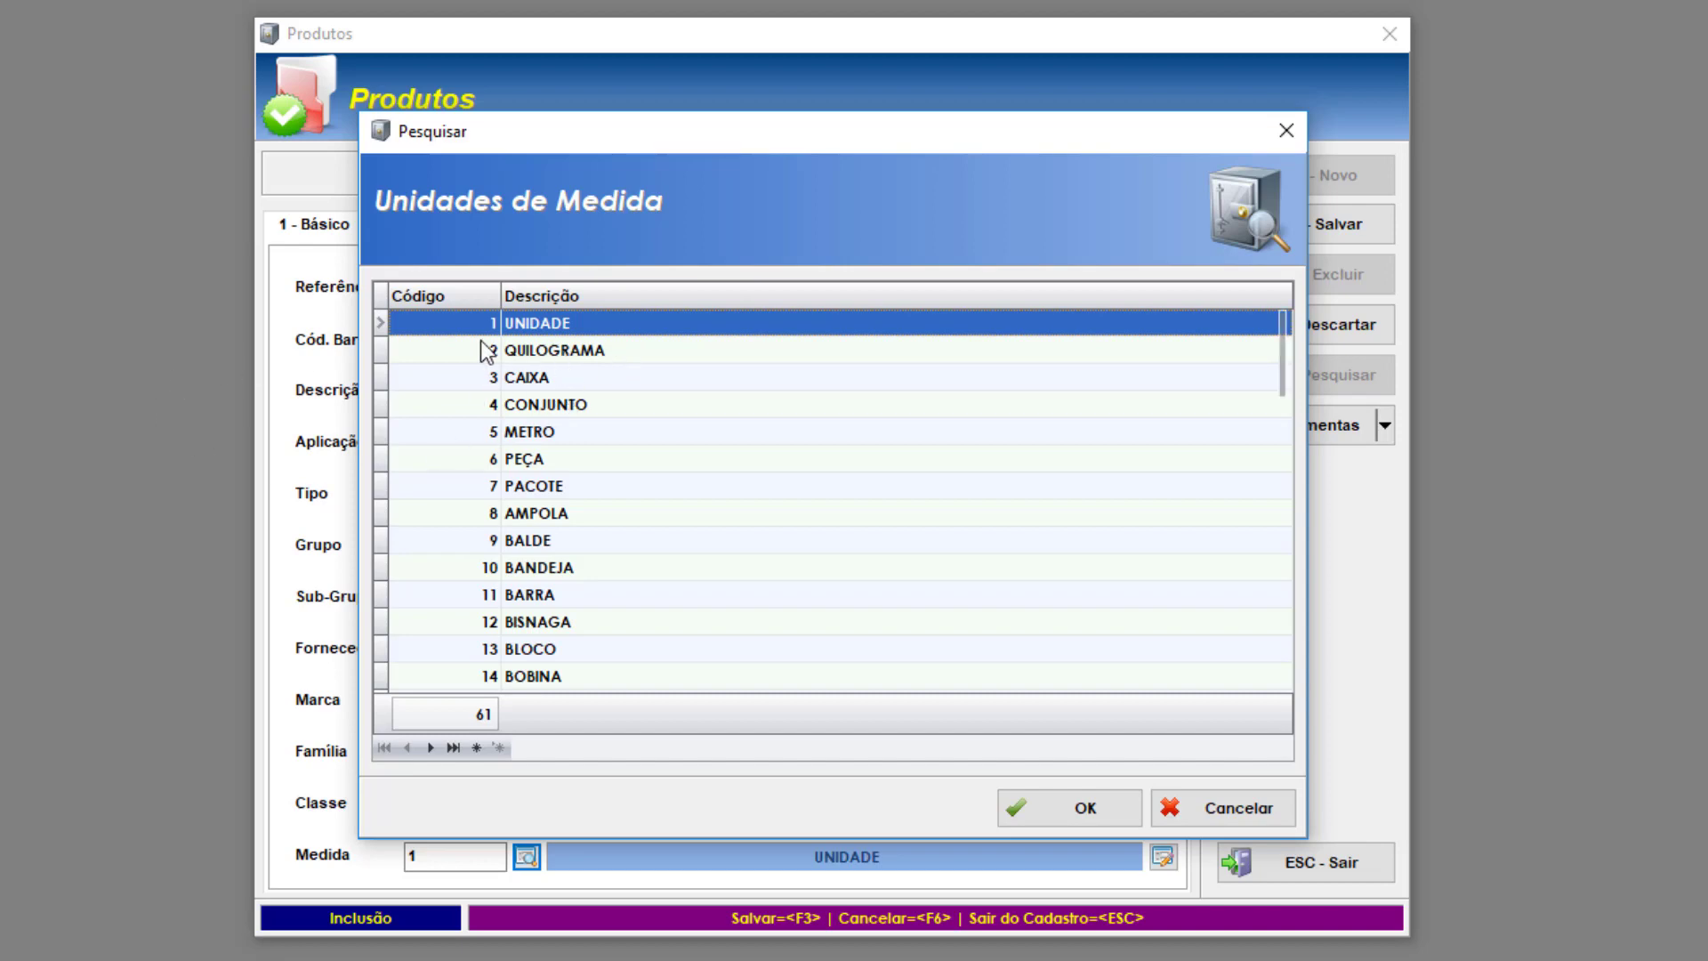
Choose CAIXA as the product's unit of measure
left_click(557, 349)
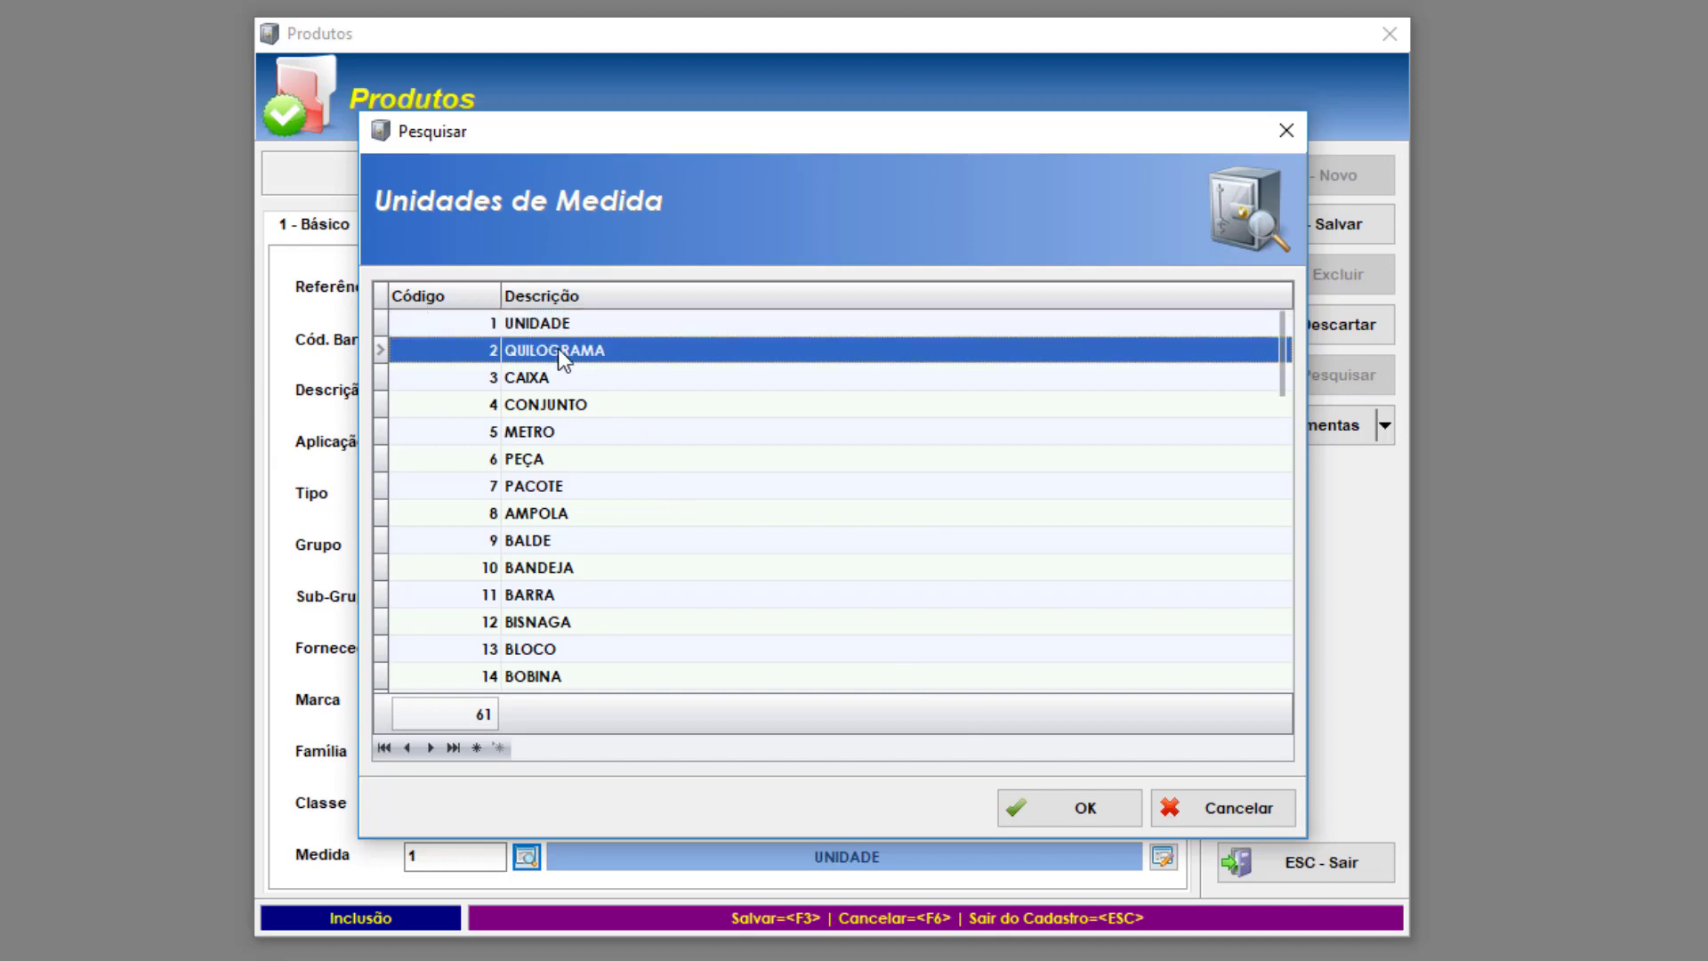
left_click(538, 376)
left_click(555, 355)
left_click(559, 377)
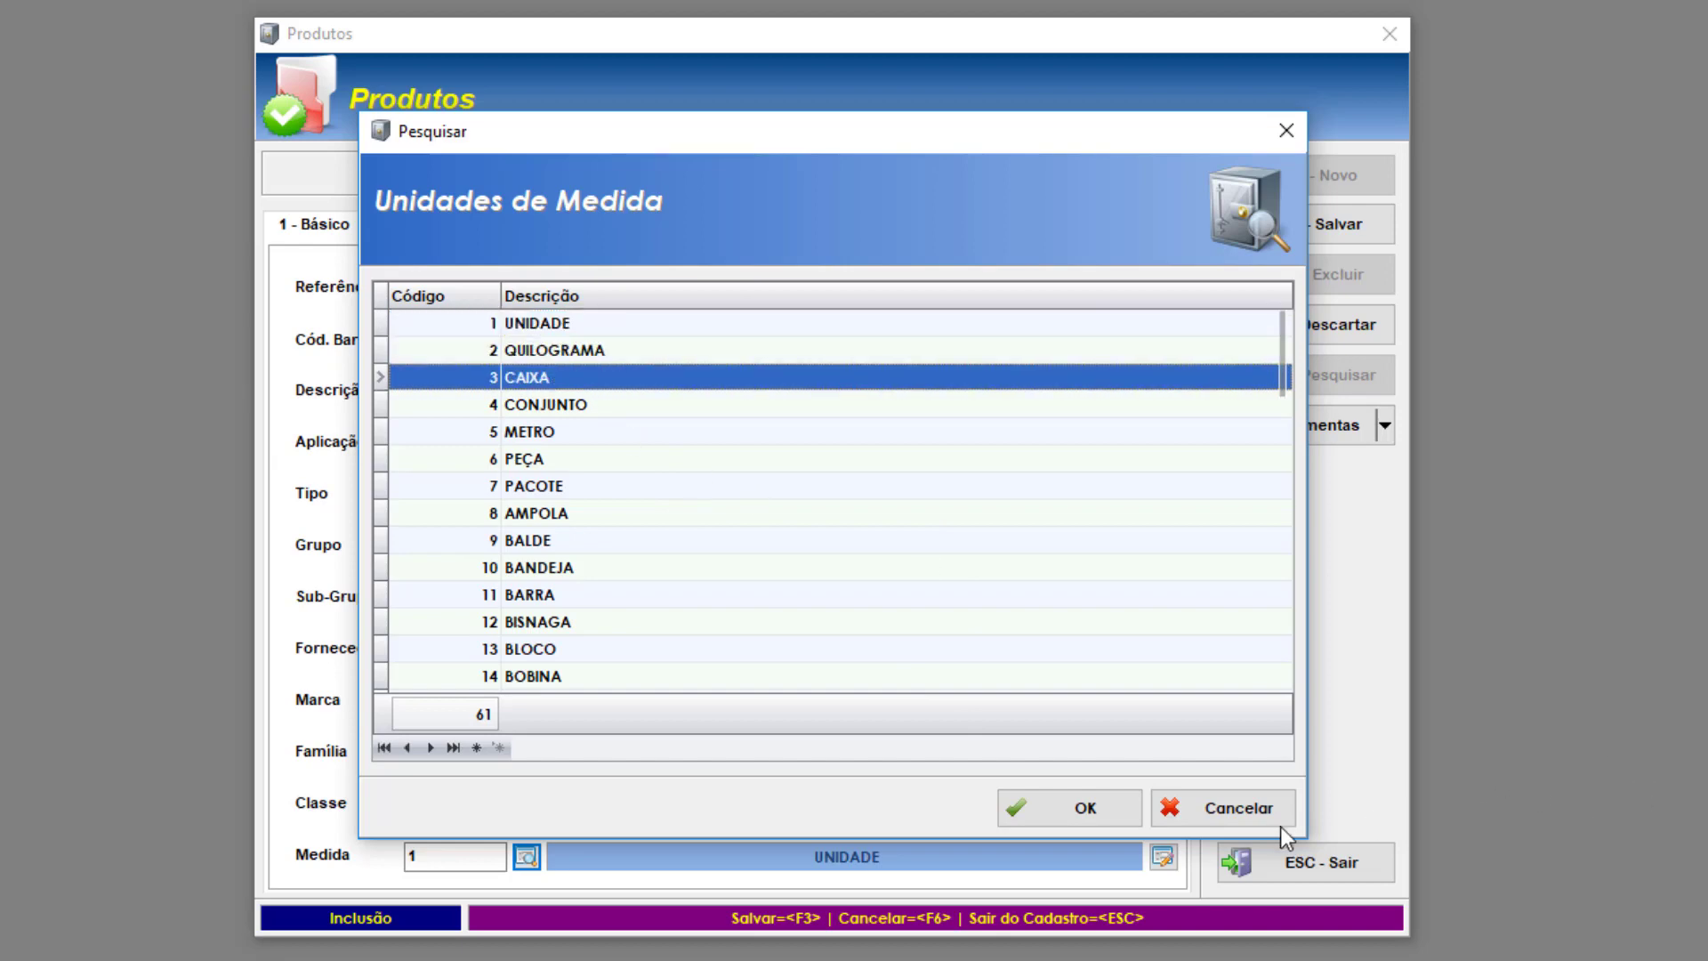
left_click(1086, 805)
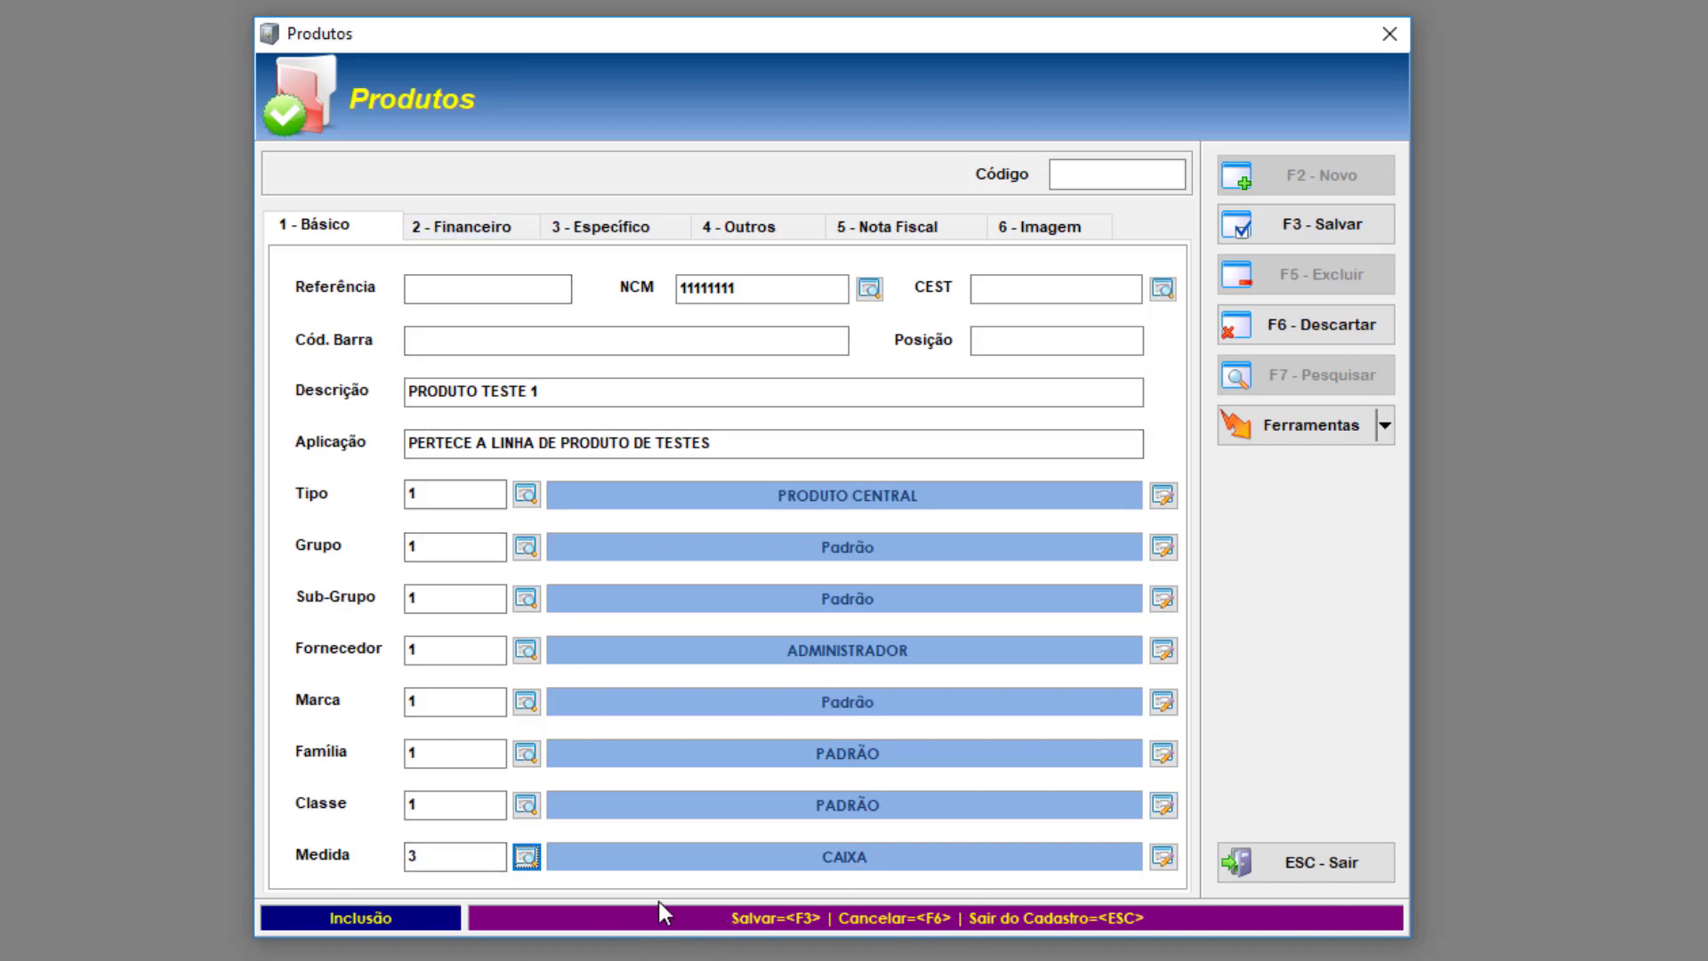
Set the product's unit of measure code to 1
left_click_drag(449, 858, 147, 842)
type("1")
key("Return")
Set the product's initial cost price to 12 in the financial data, leaving the cost margin unchanged
left_click(472, 232)
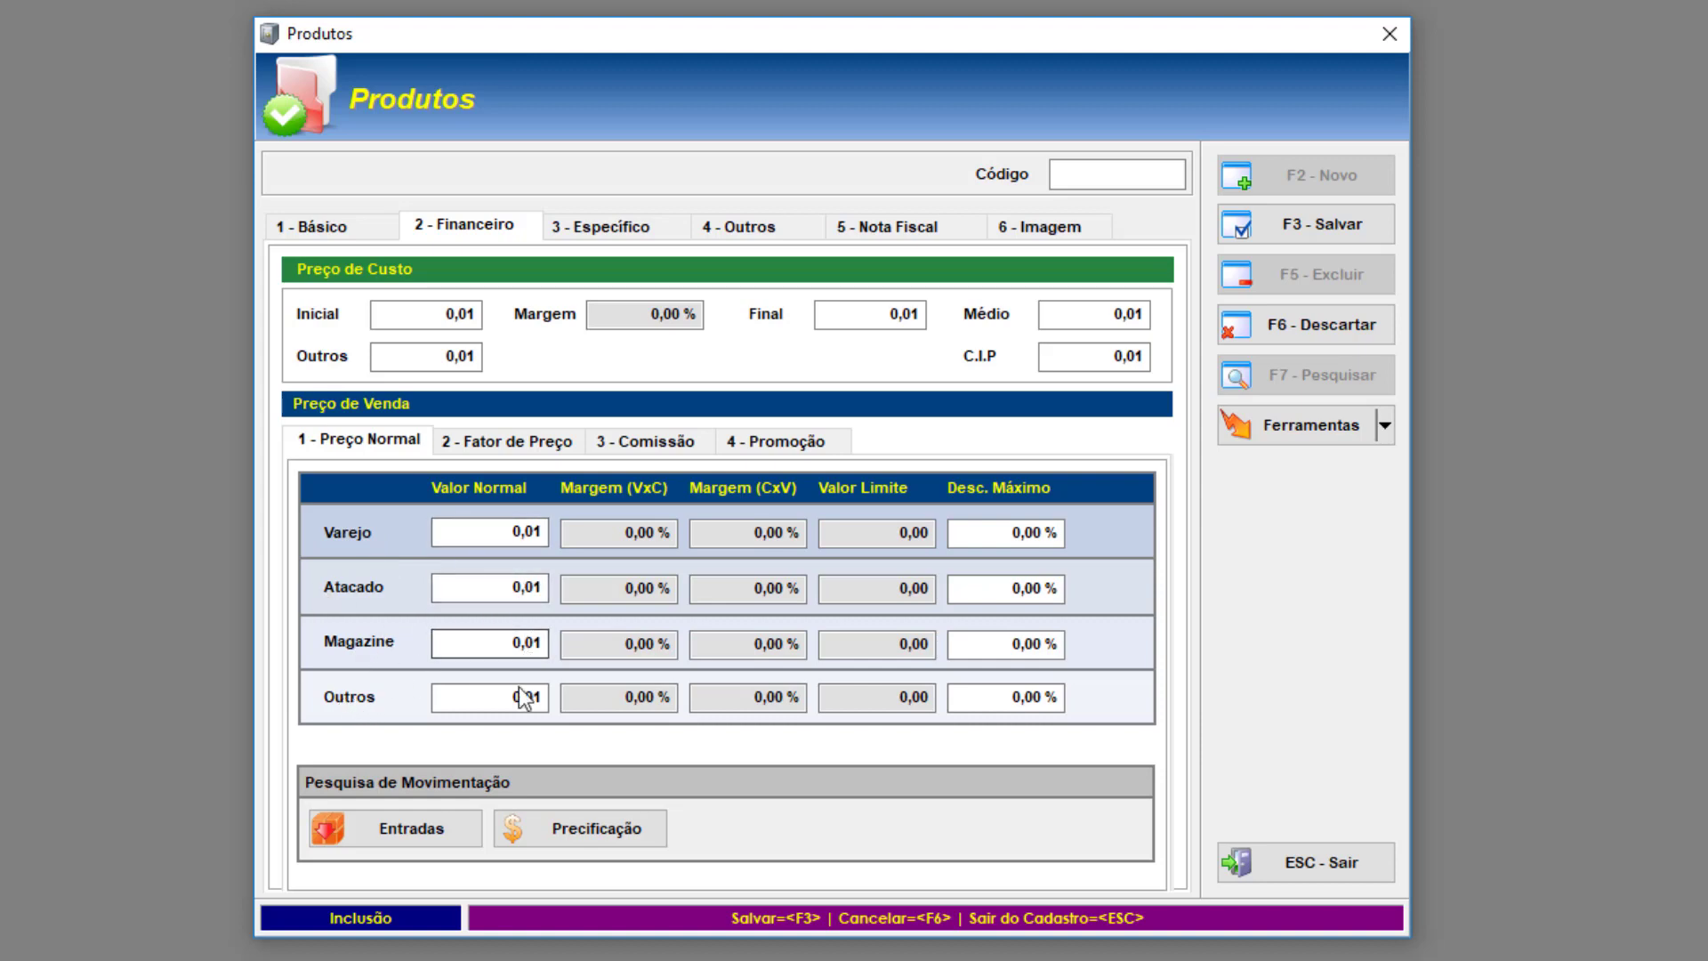
left_click(326, 224)
left_click(467, 225)
left_click_drag(430, 312, 166, 344)
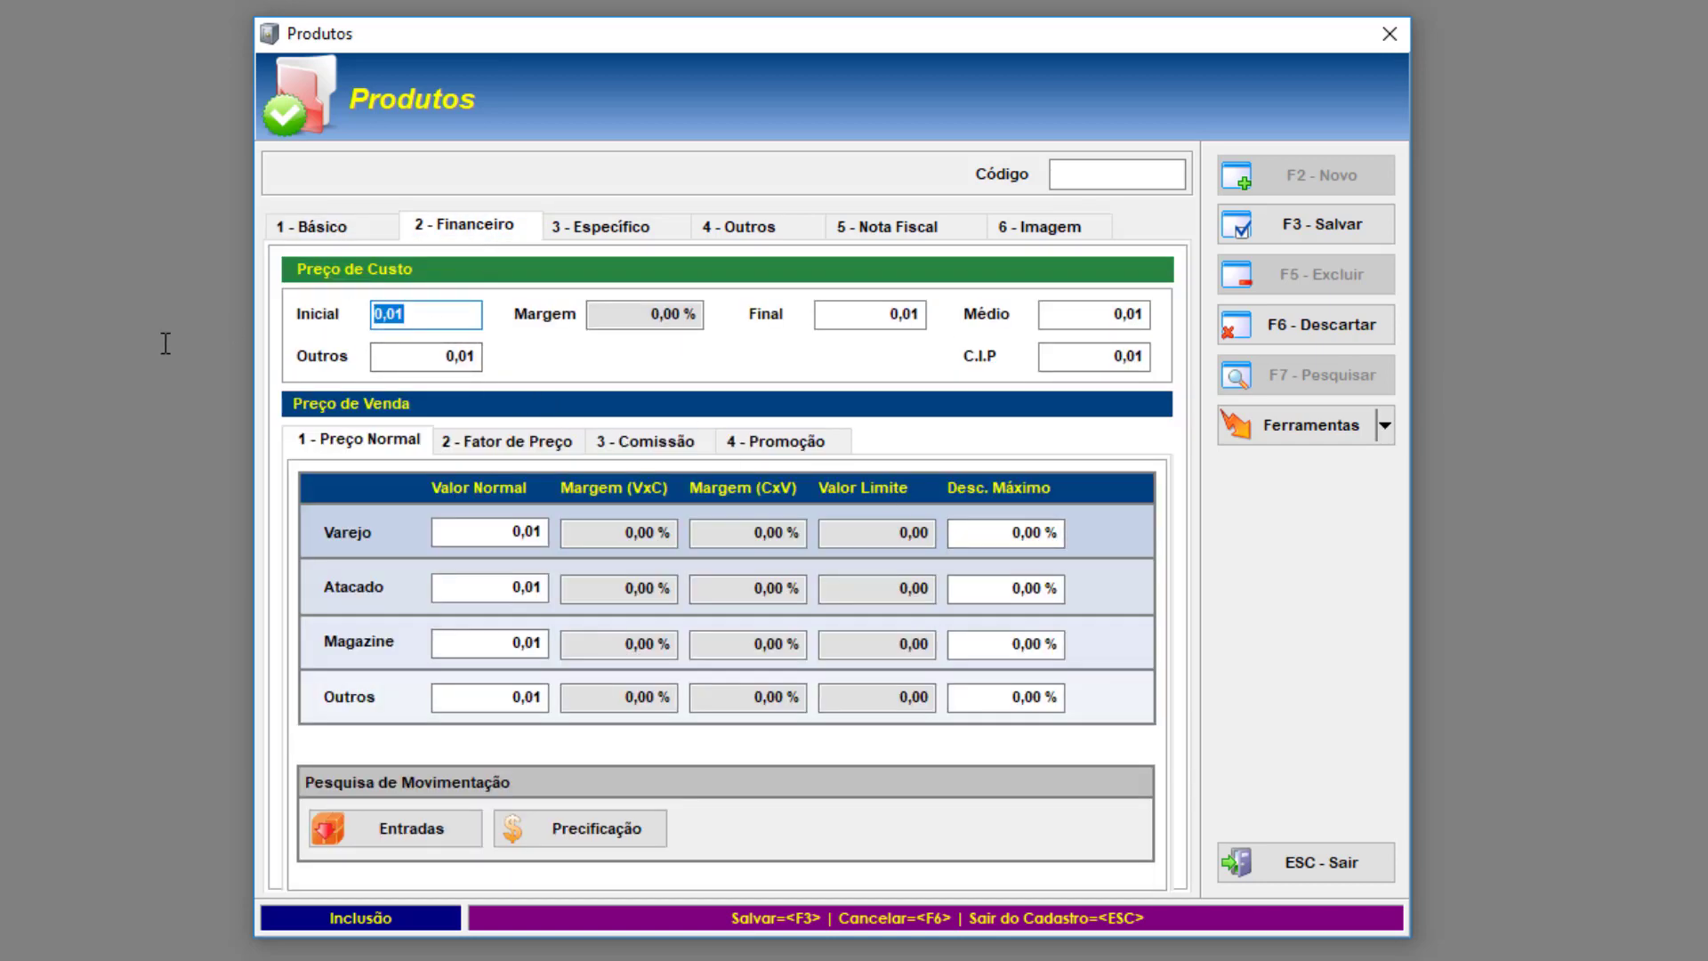
type("12")
key("Tab")
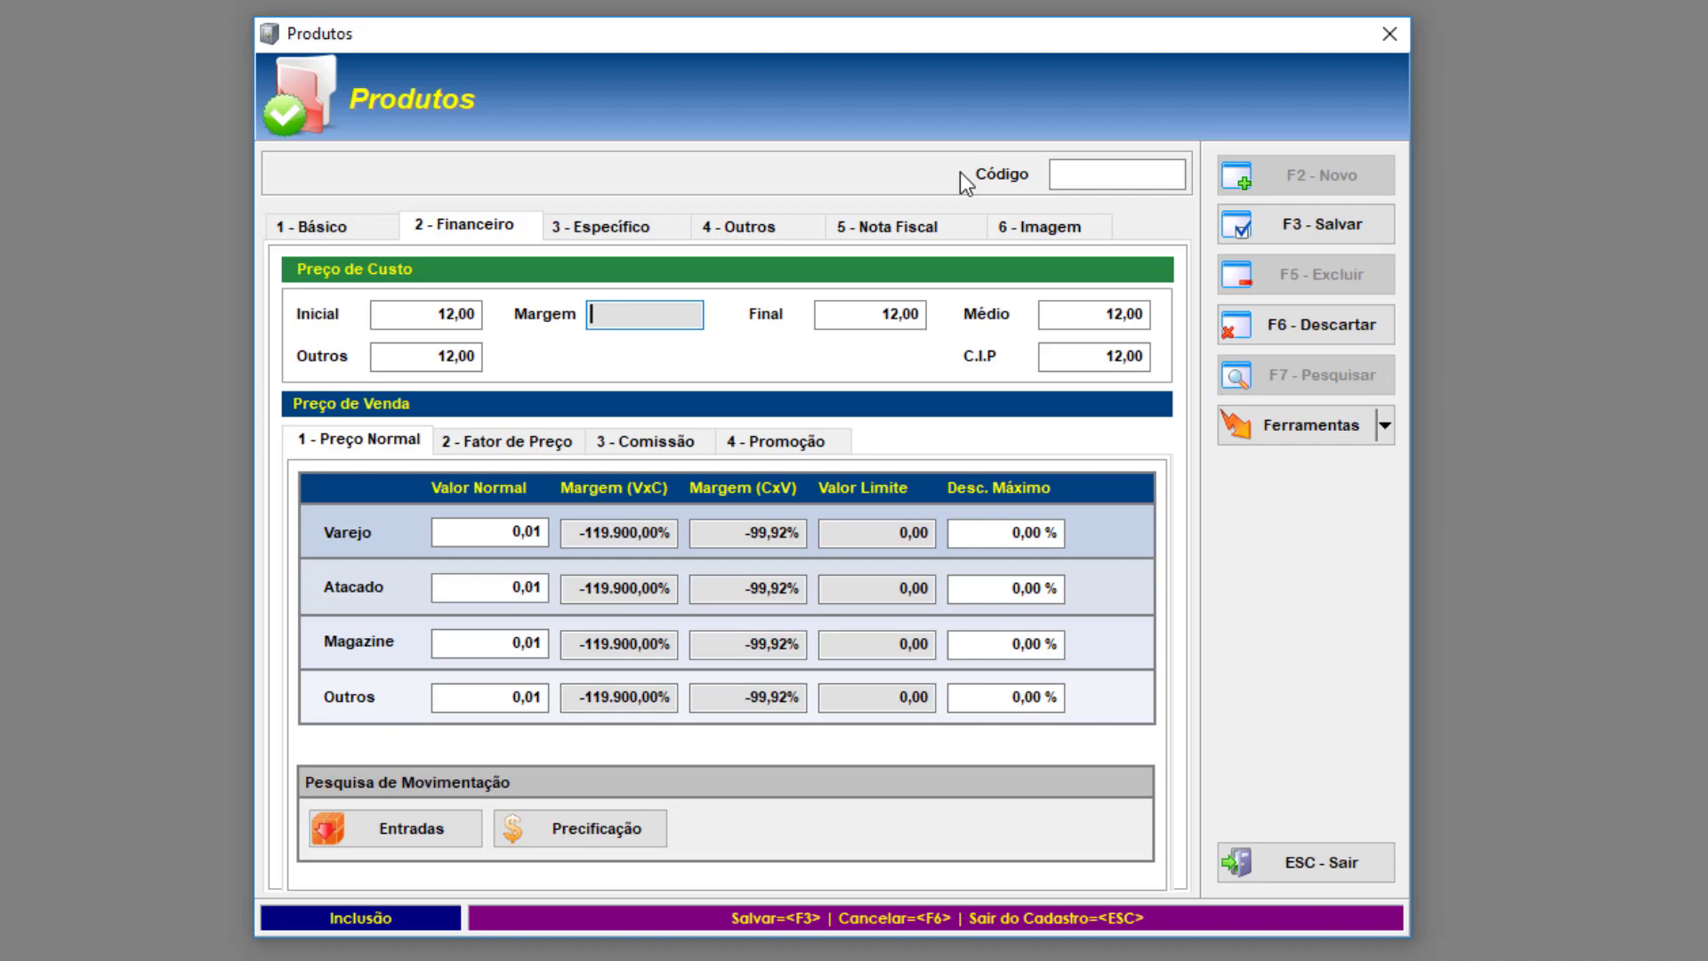
key("Tab")
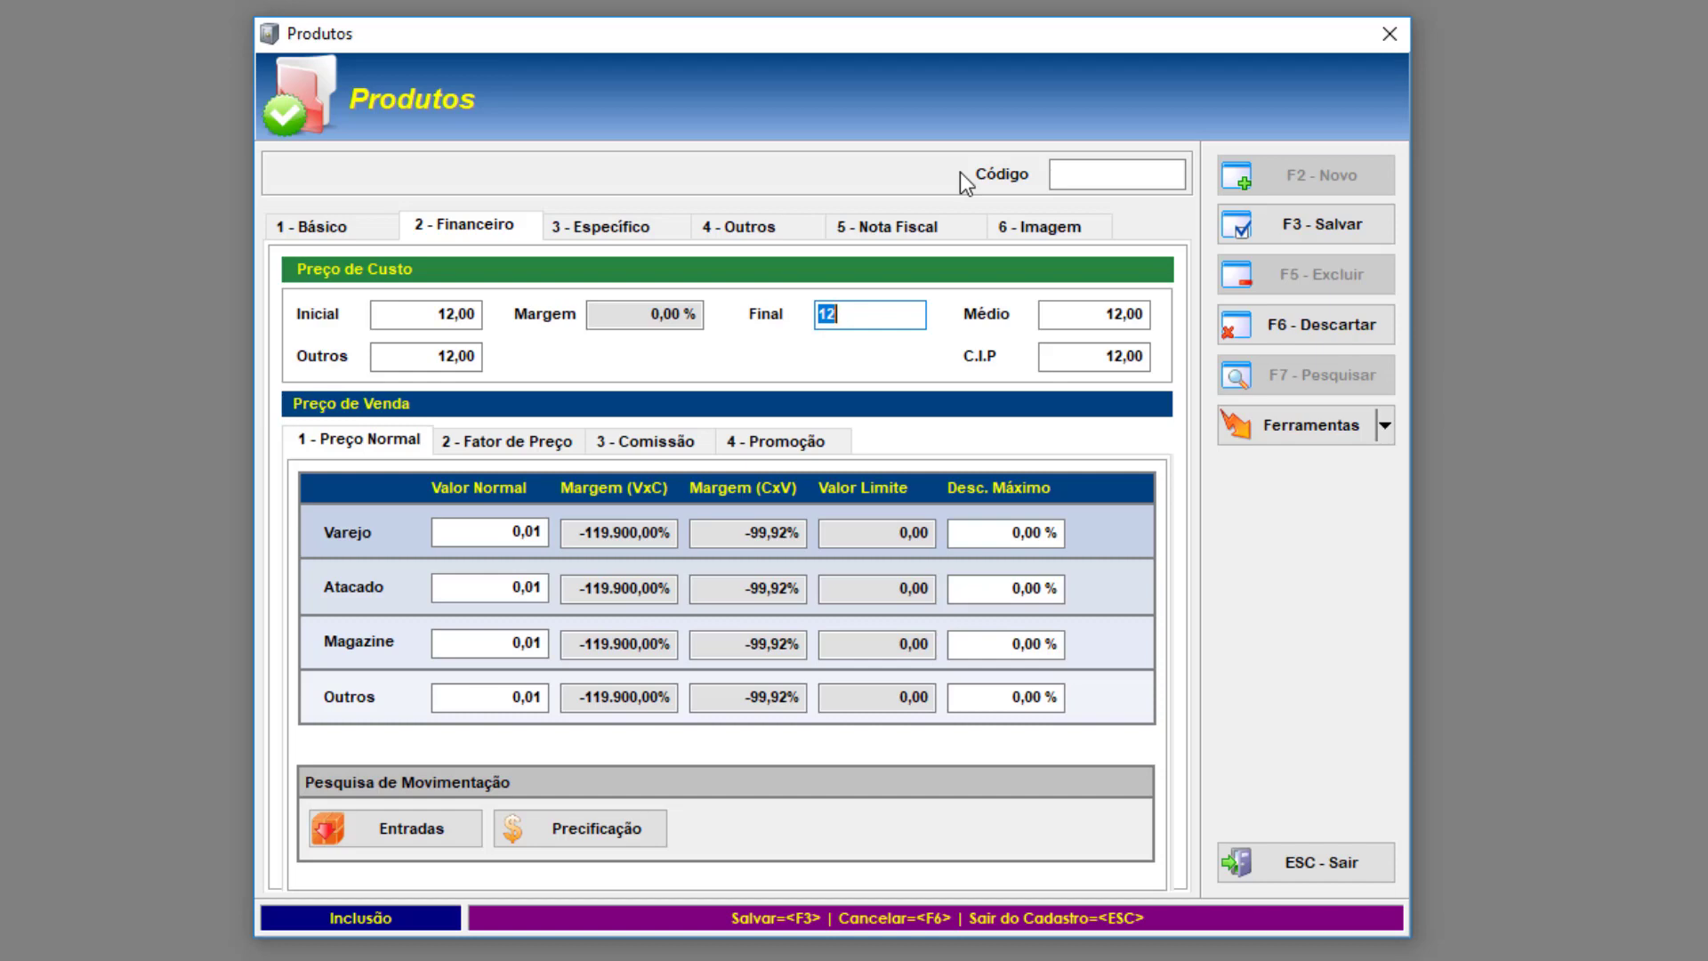
Set the final cost price to 14,5 and the normal sale price for Varejo to 18
type("14,5")
key("Return")
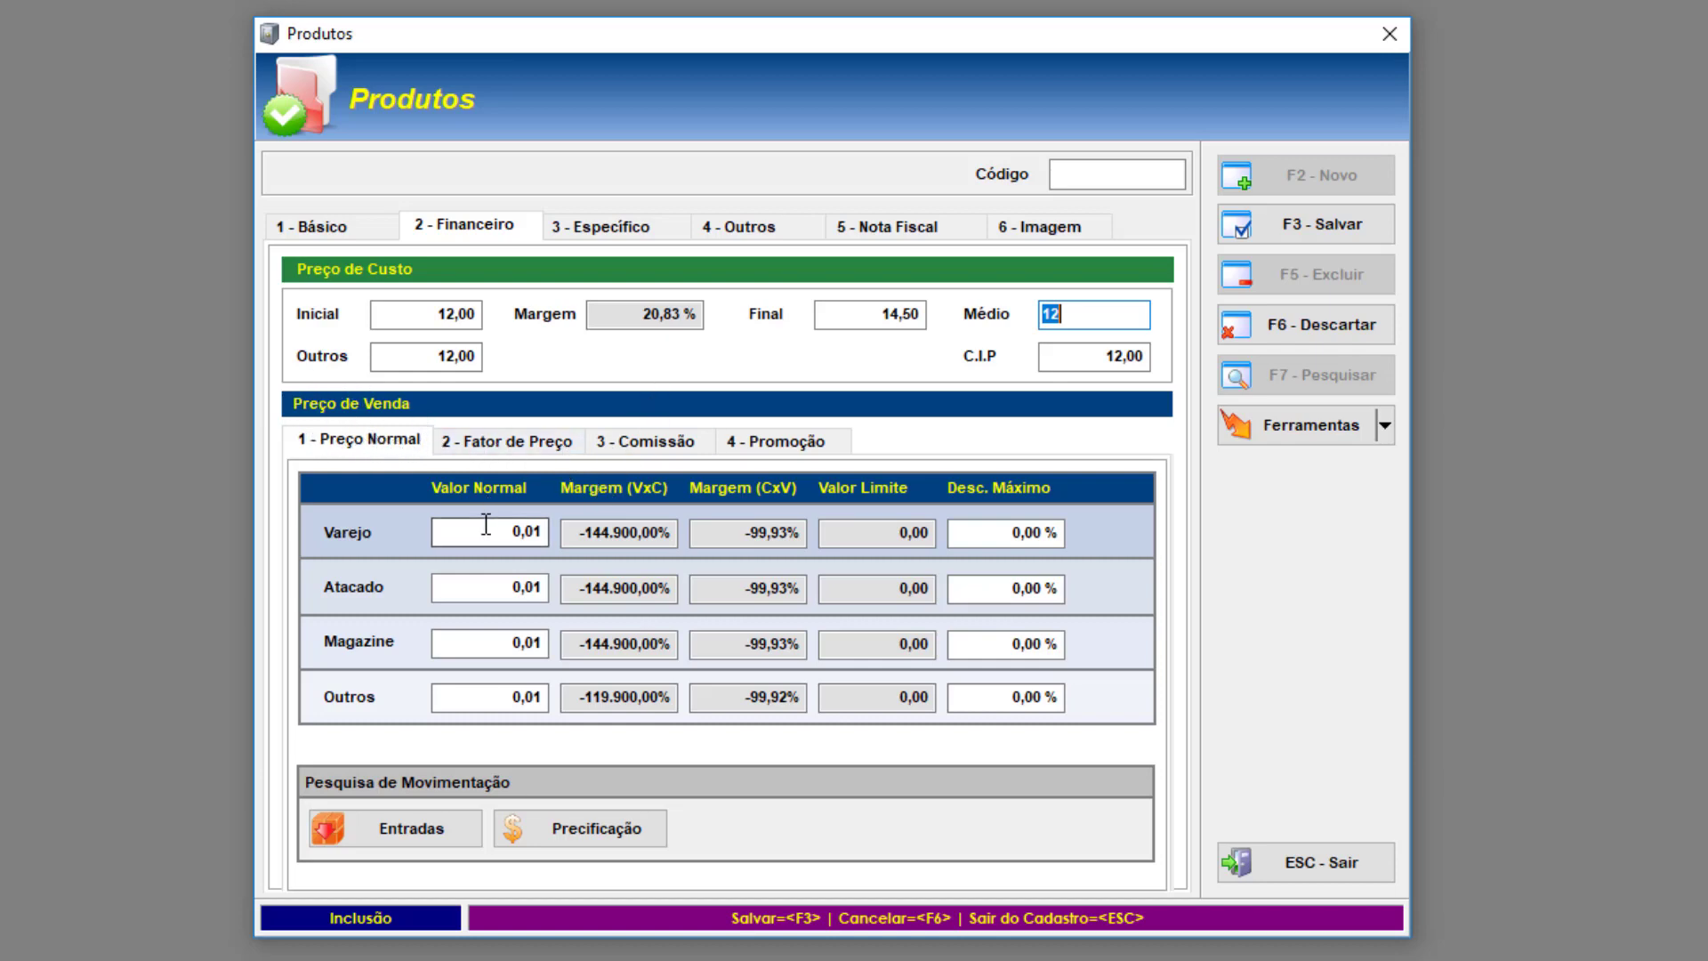
left_click(538, 532)
left_click(484, 586)
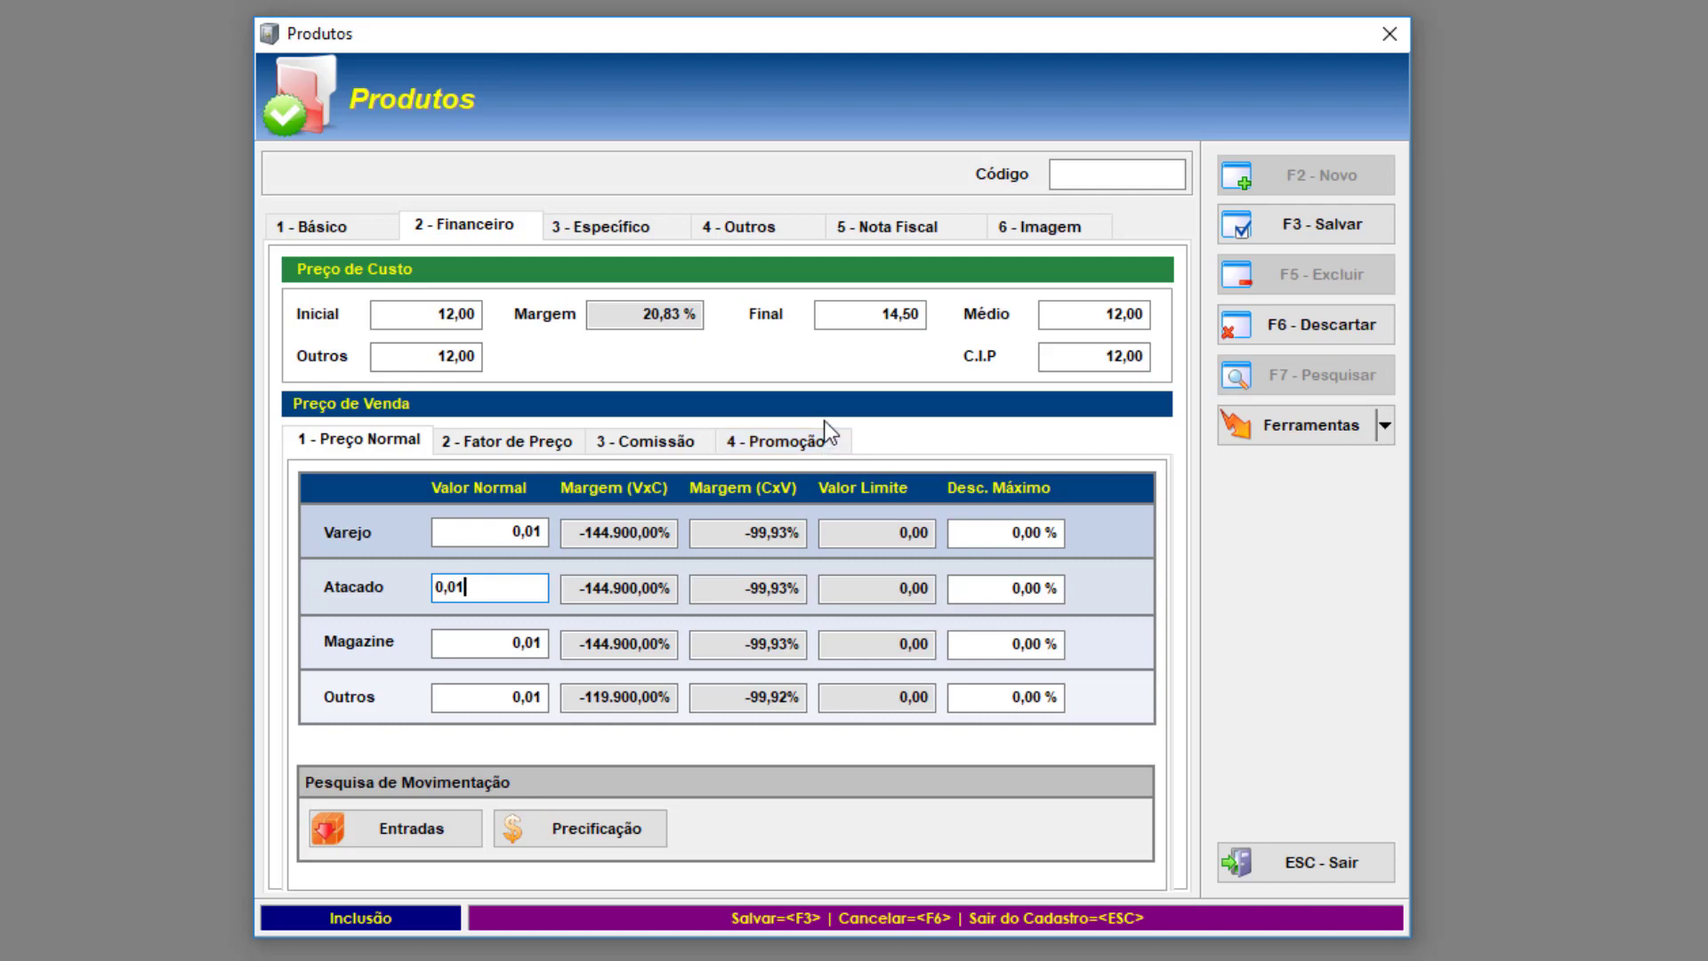
left_click(497, 533)
double_click(498, 537)
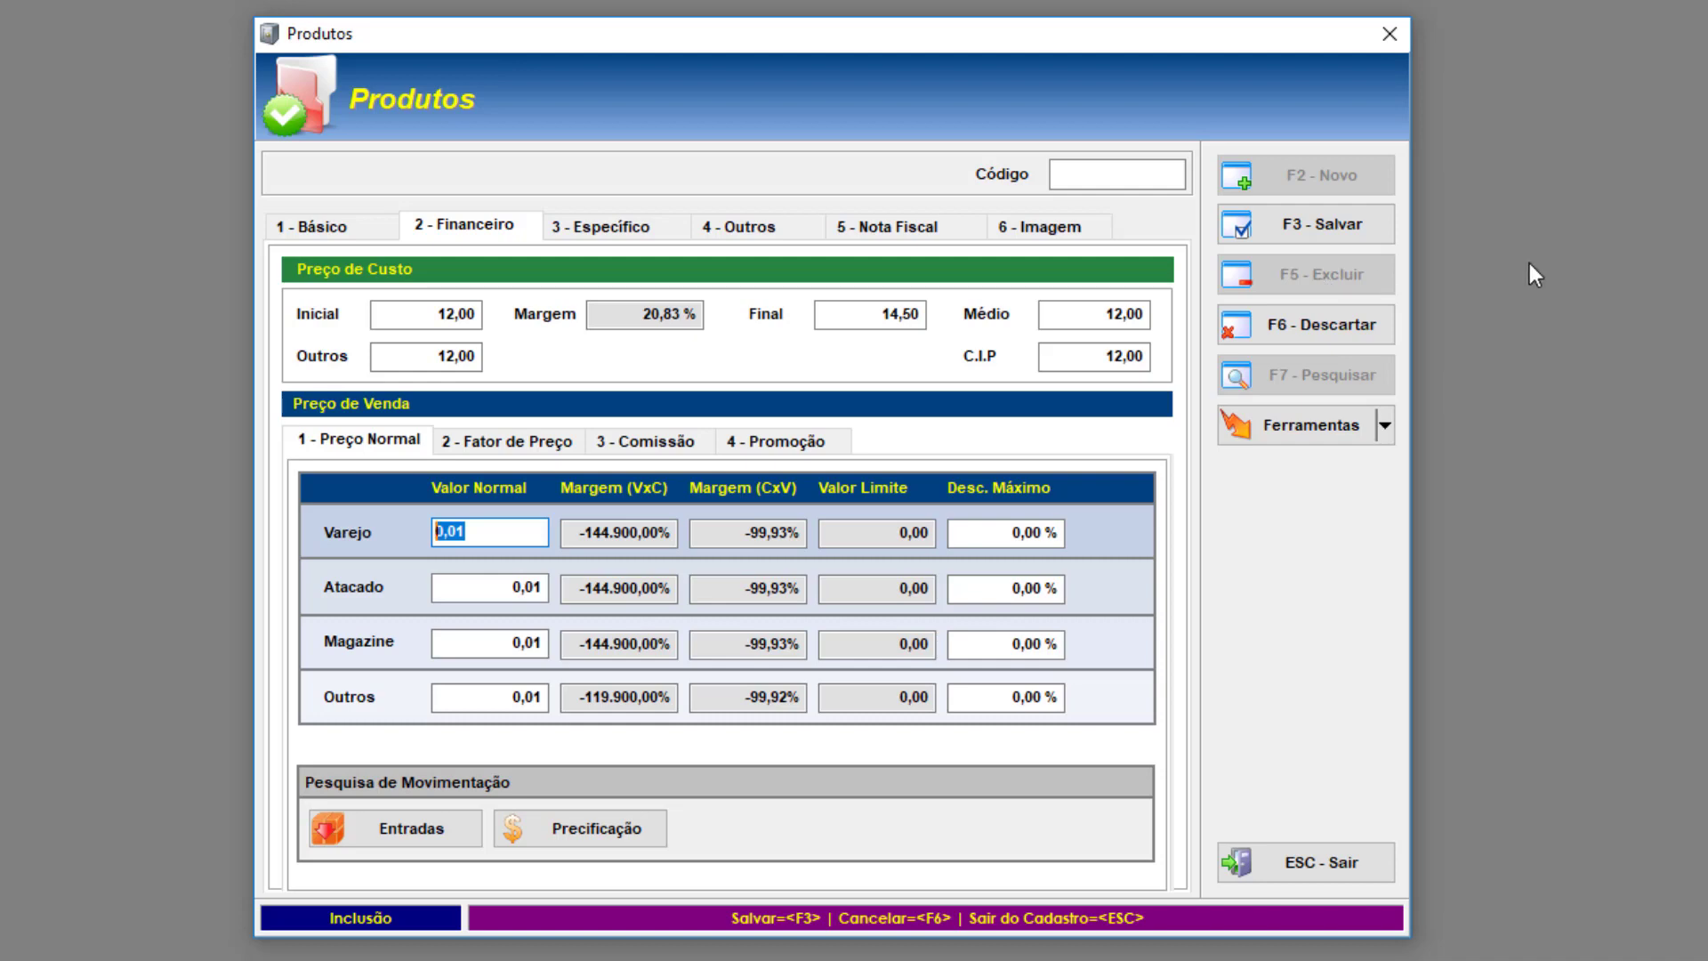
type("18")
key("Tab")
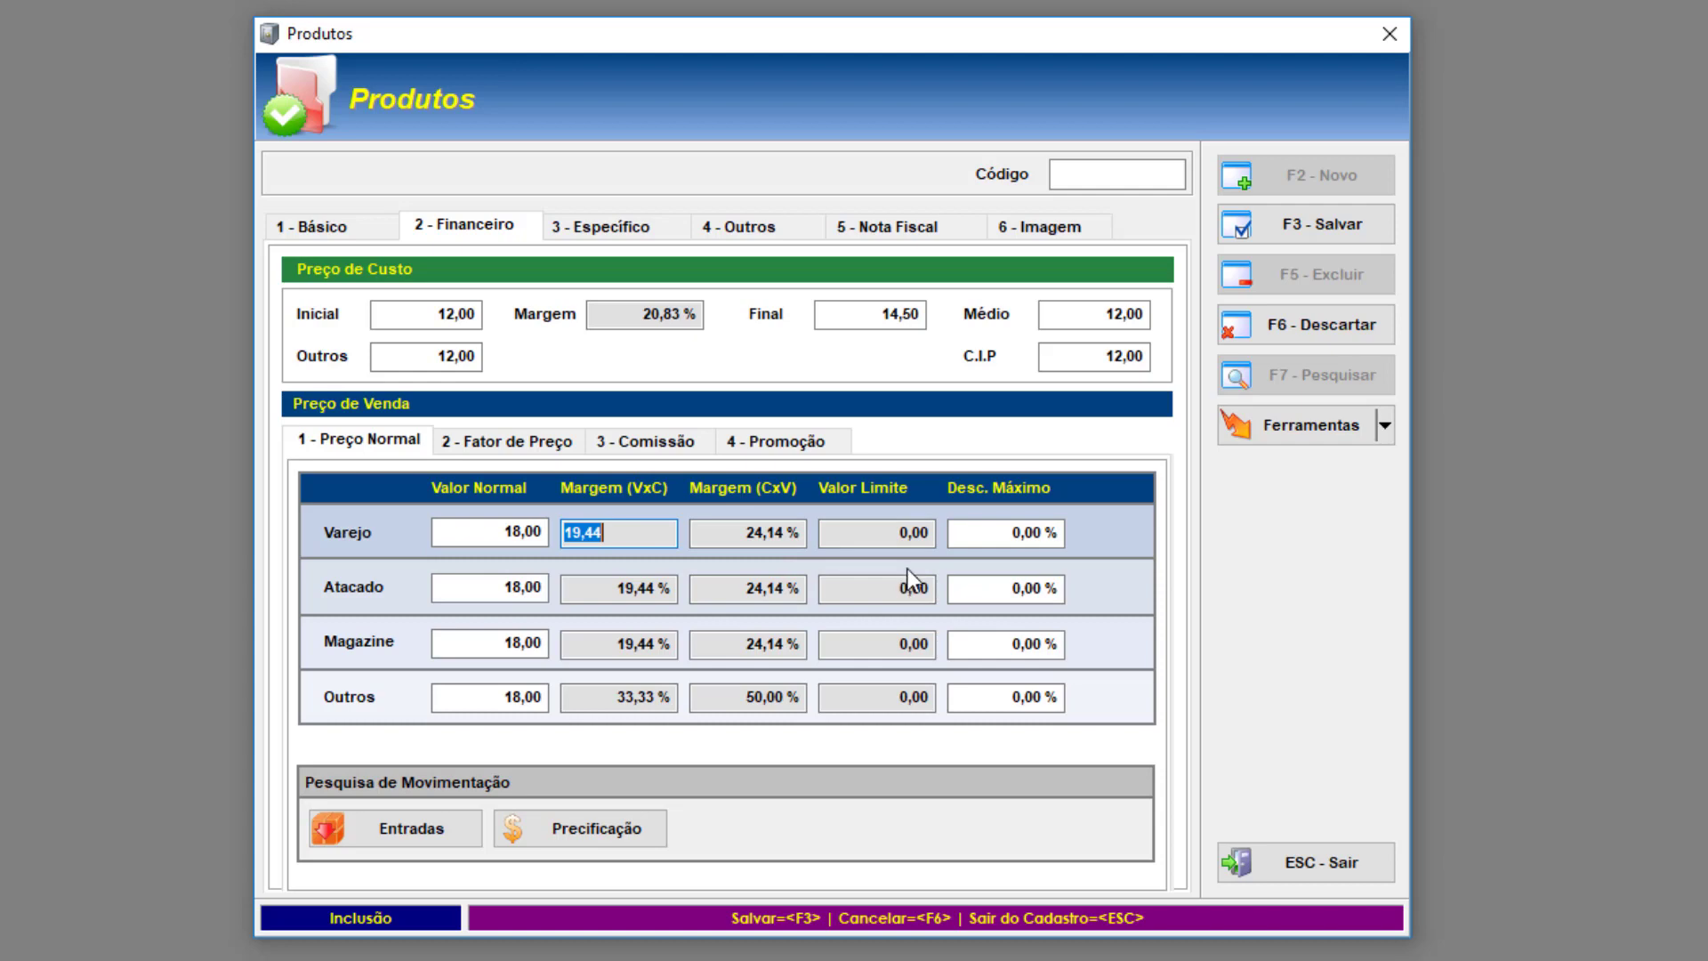
Compare the Margem (VxC) and Margem (CxV) values in the Varejo sale price row
left_click(641, 540)
left_click(710, 537)
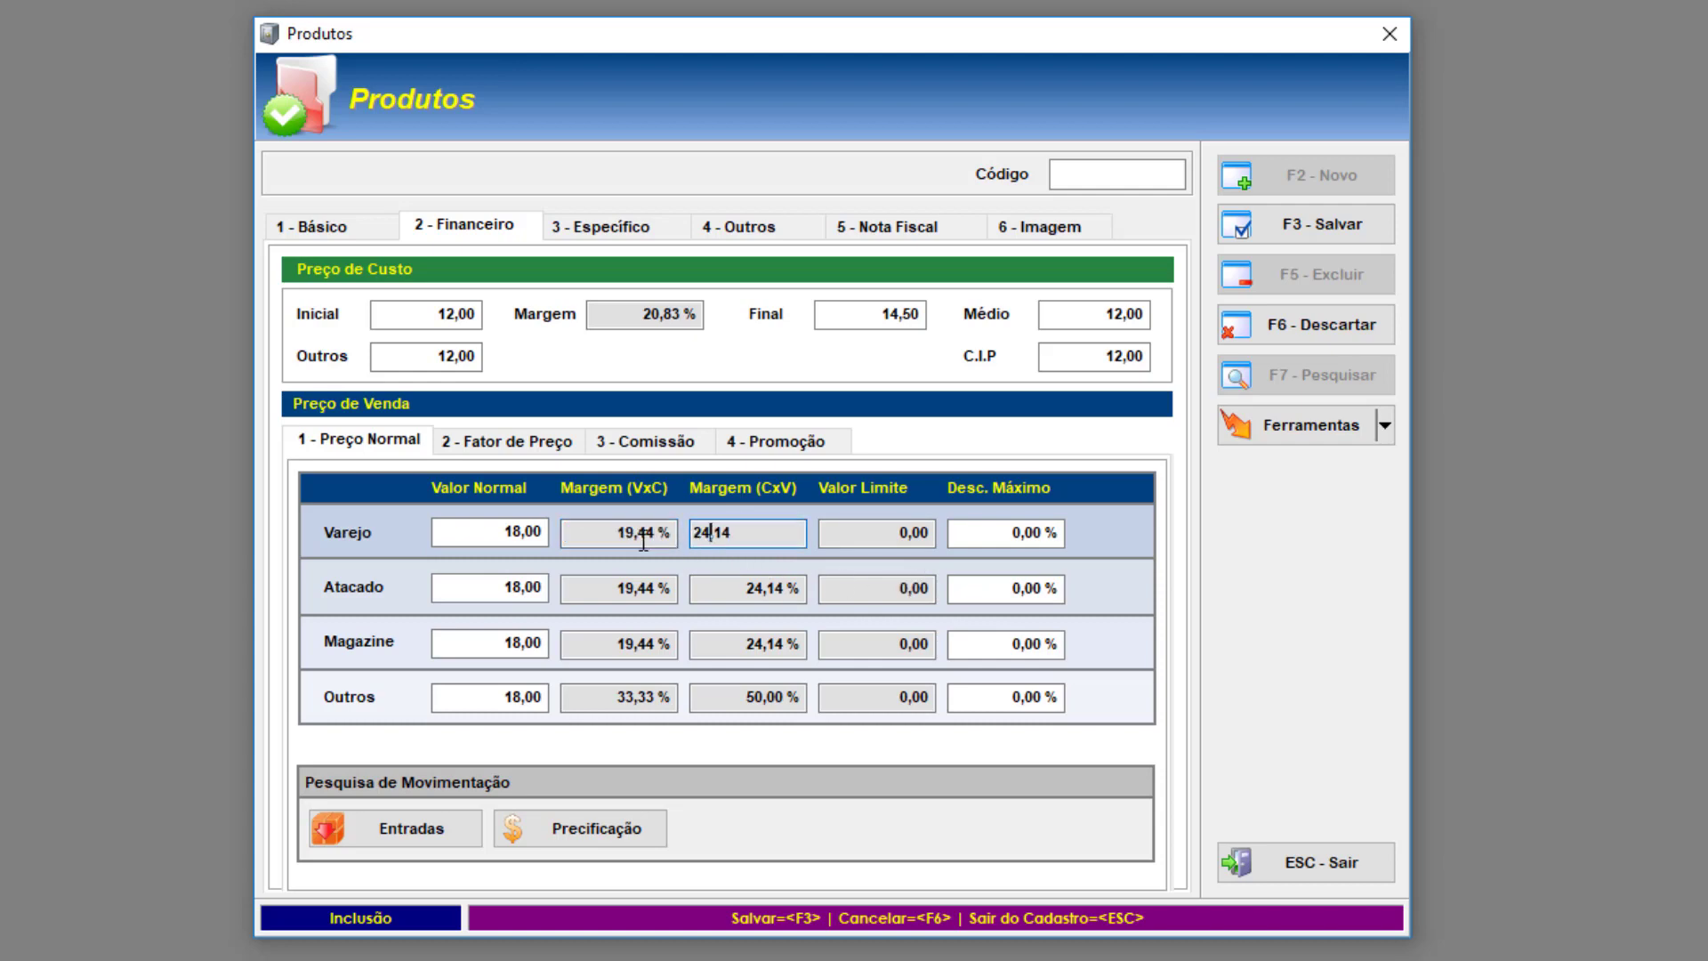
left_click(643, 541)
left_click(722, 536)
left_click(645, 540)
left_click(731, 536)
left_click(633, 534)
left_click(712, 534)
left_click(605, 534)
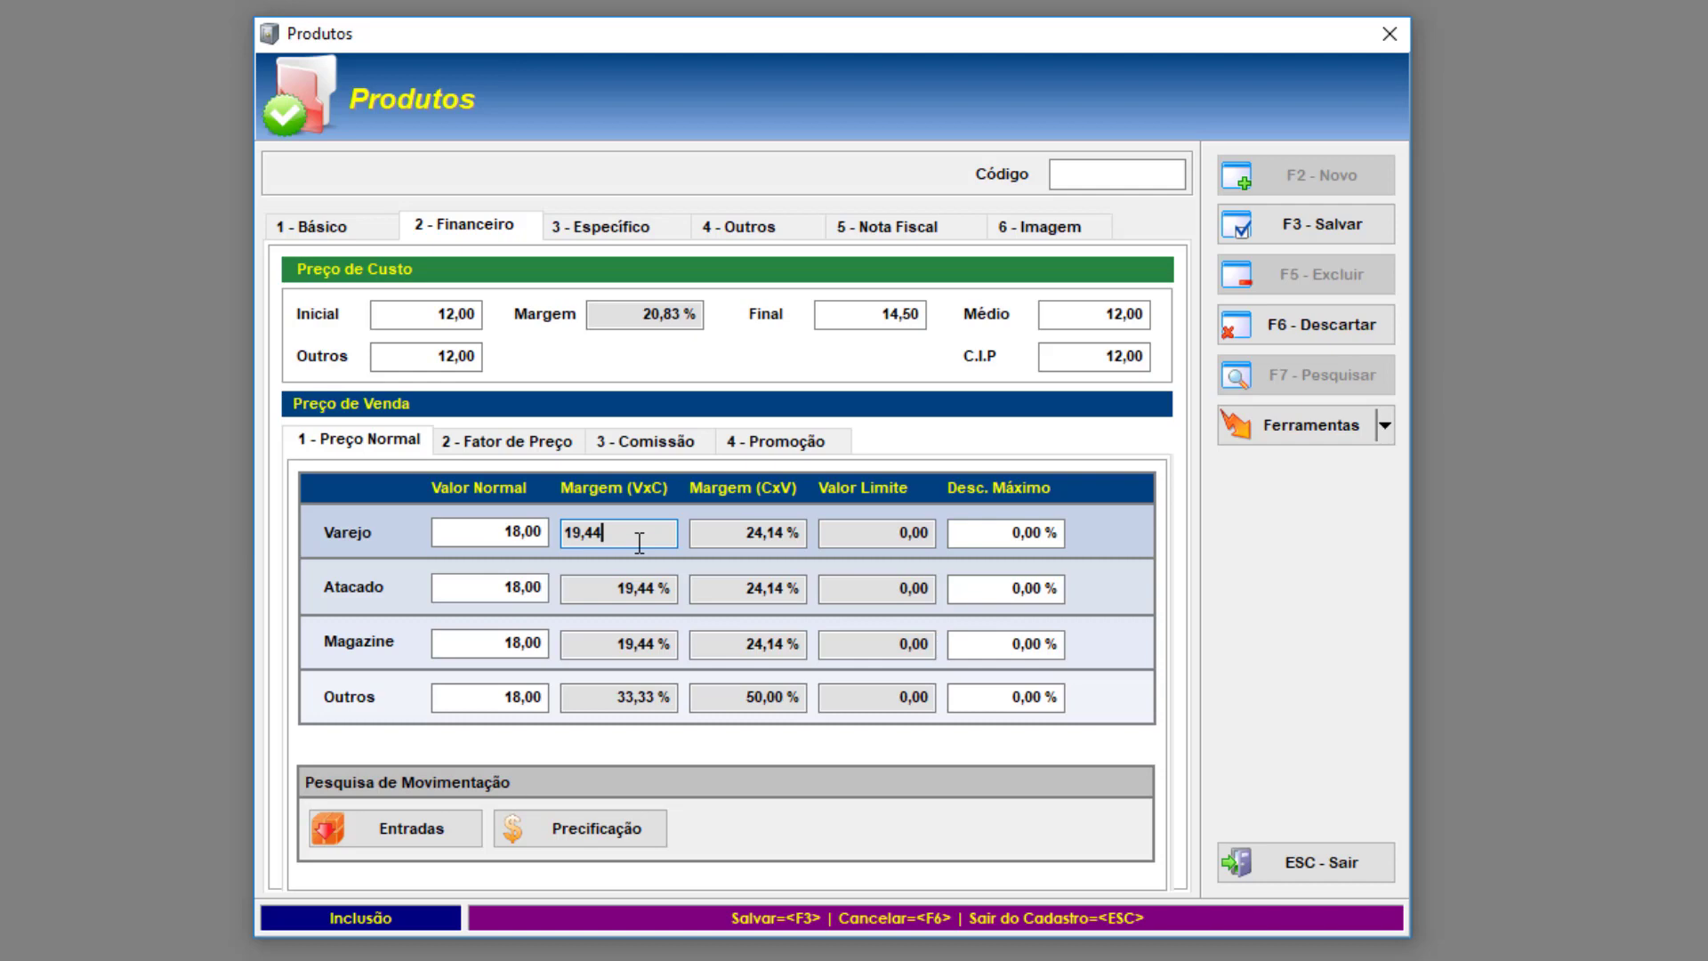
key("Tab")
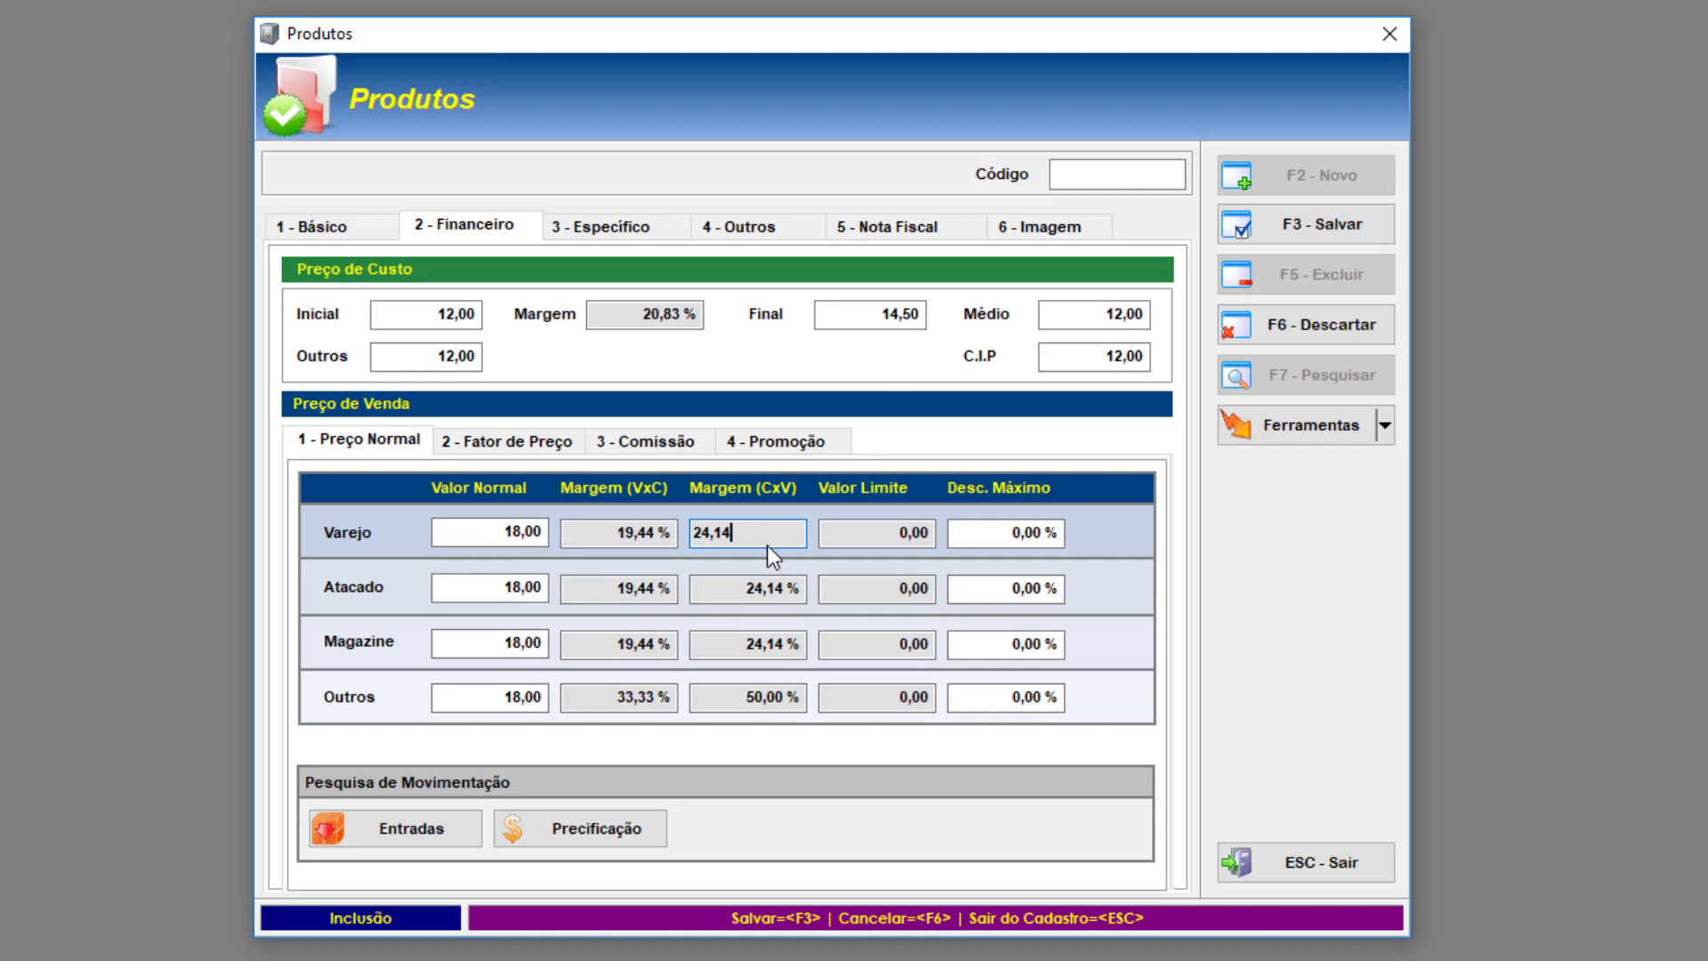
double_click(727, 532)
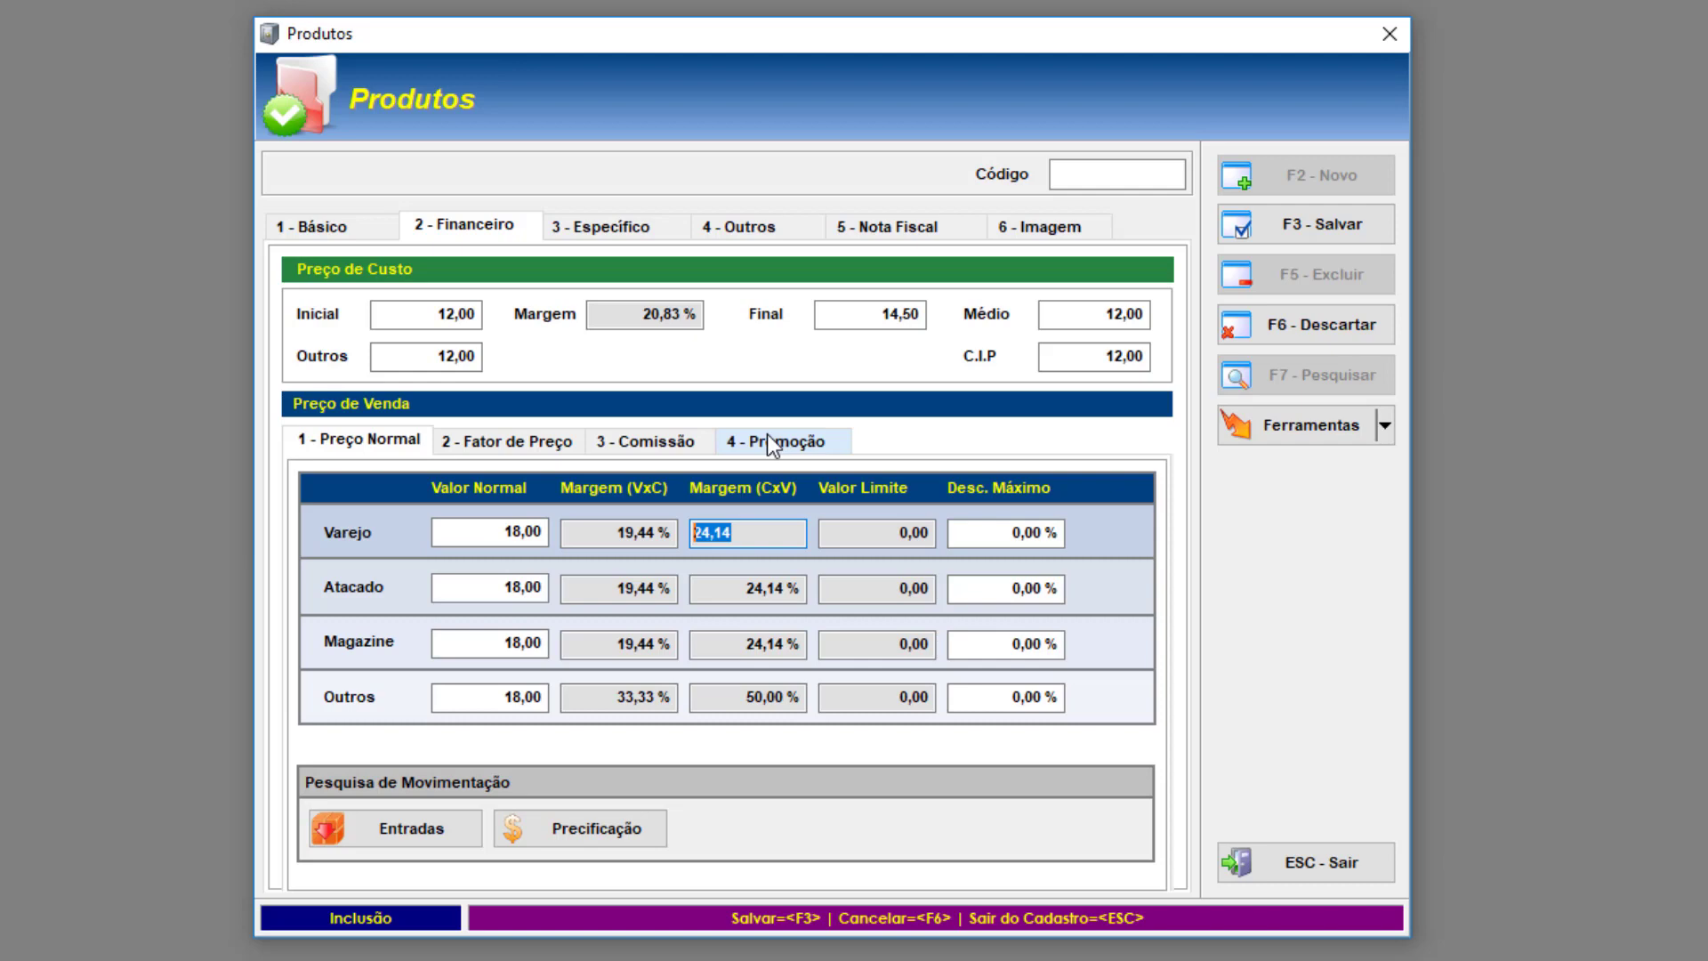
left_click(599, 533)
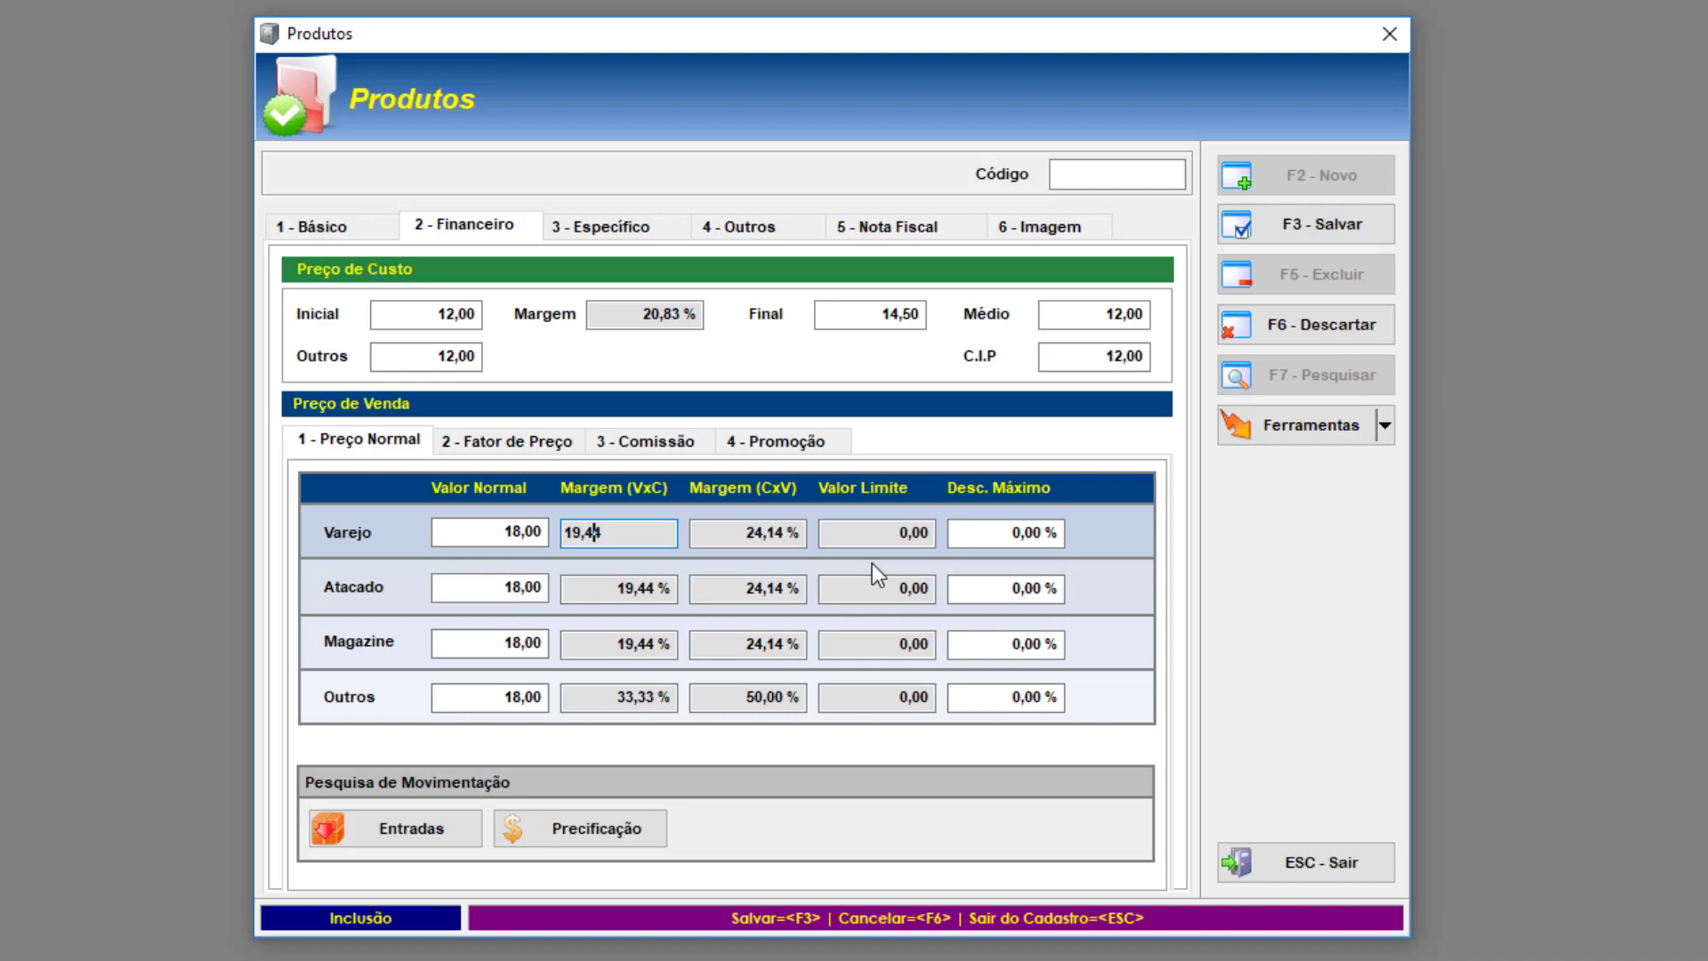
left_click(726, 537)
left_click(631, 537)
left_click(755, 534)
left_click_drag(587, 537, 595, 537)
left_click(719, 533)
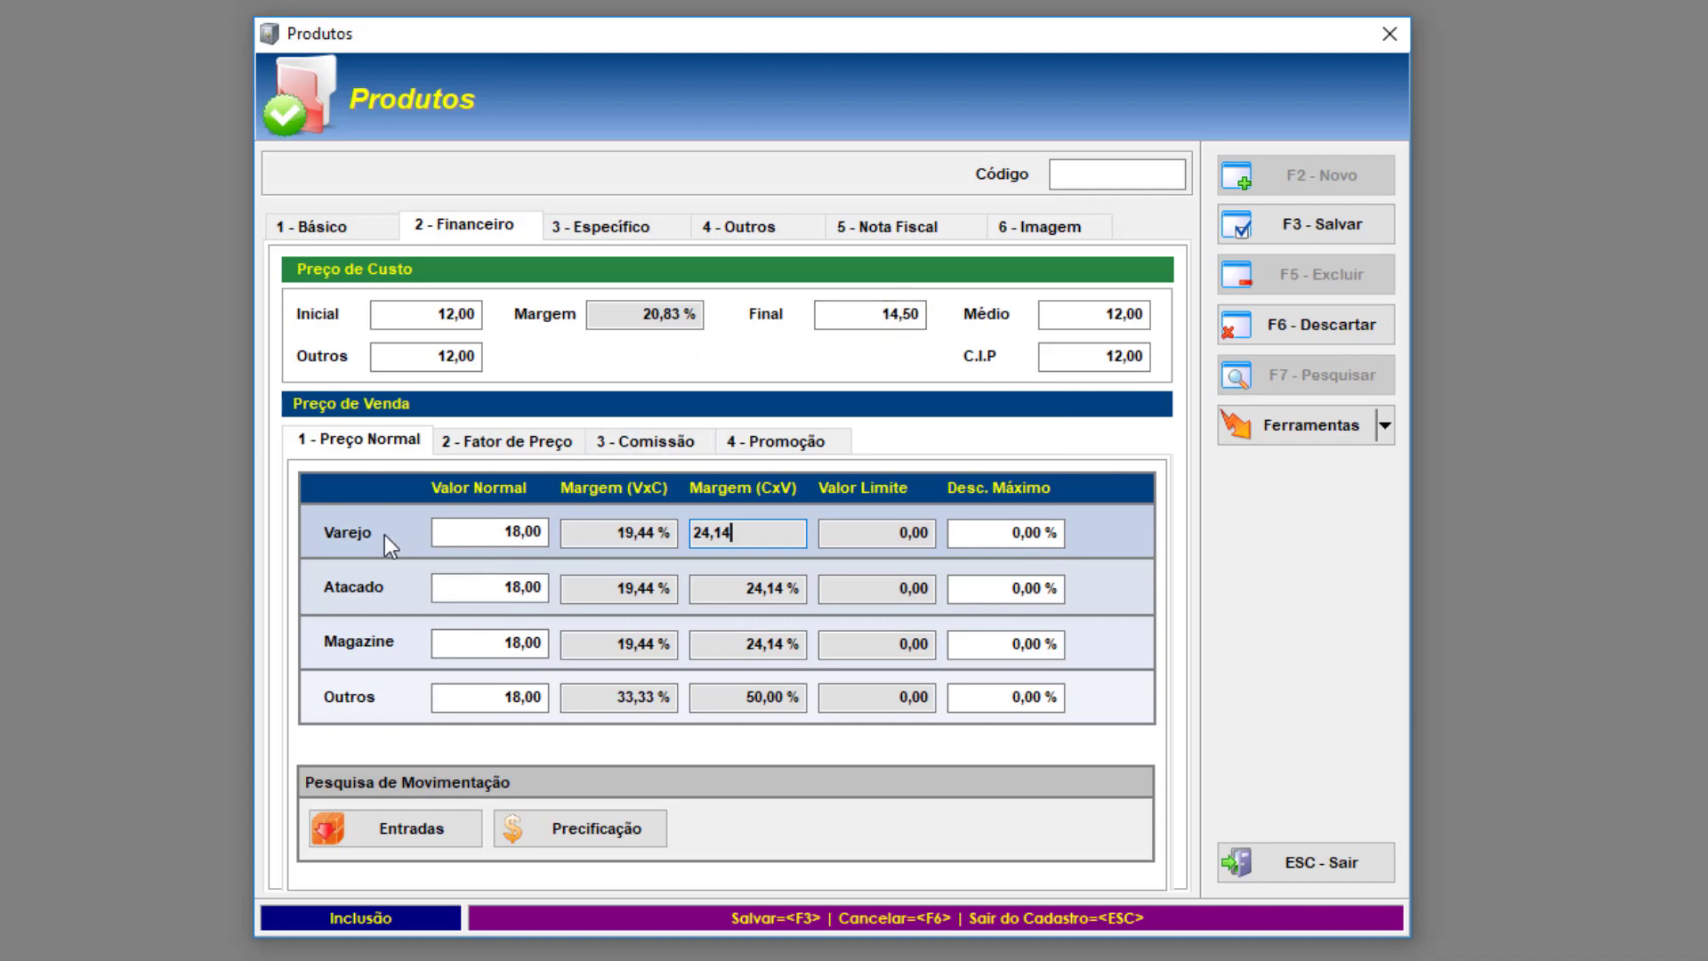
Review the normal sale prices for Varejo, Atacado, Magazine and Outros, along with the Outros cost price
left_click(492, 586)
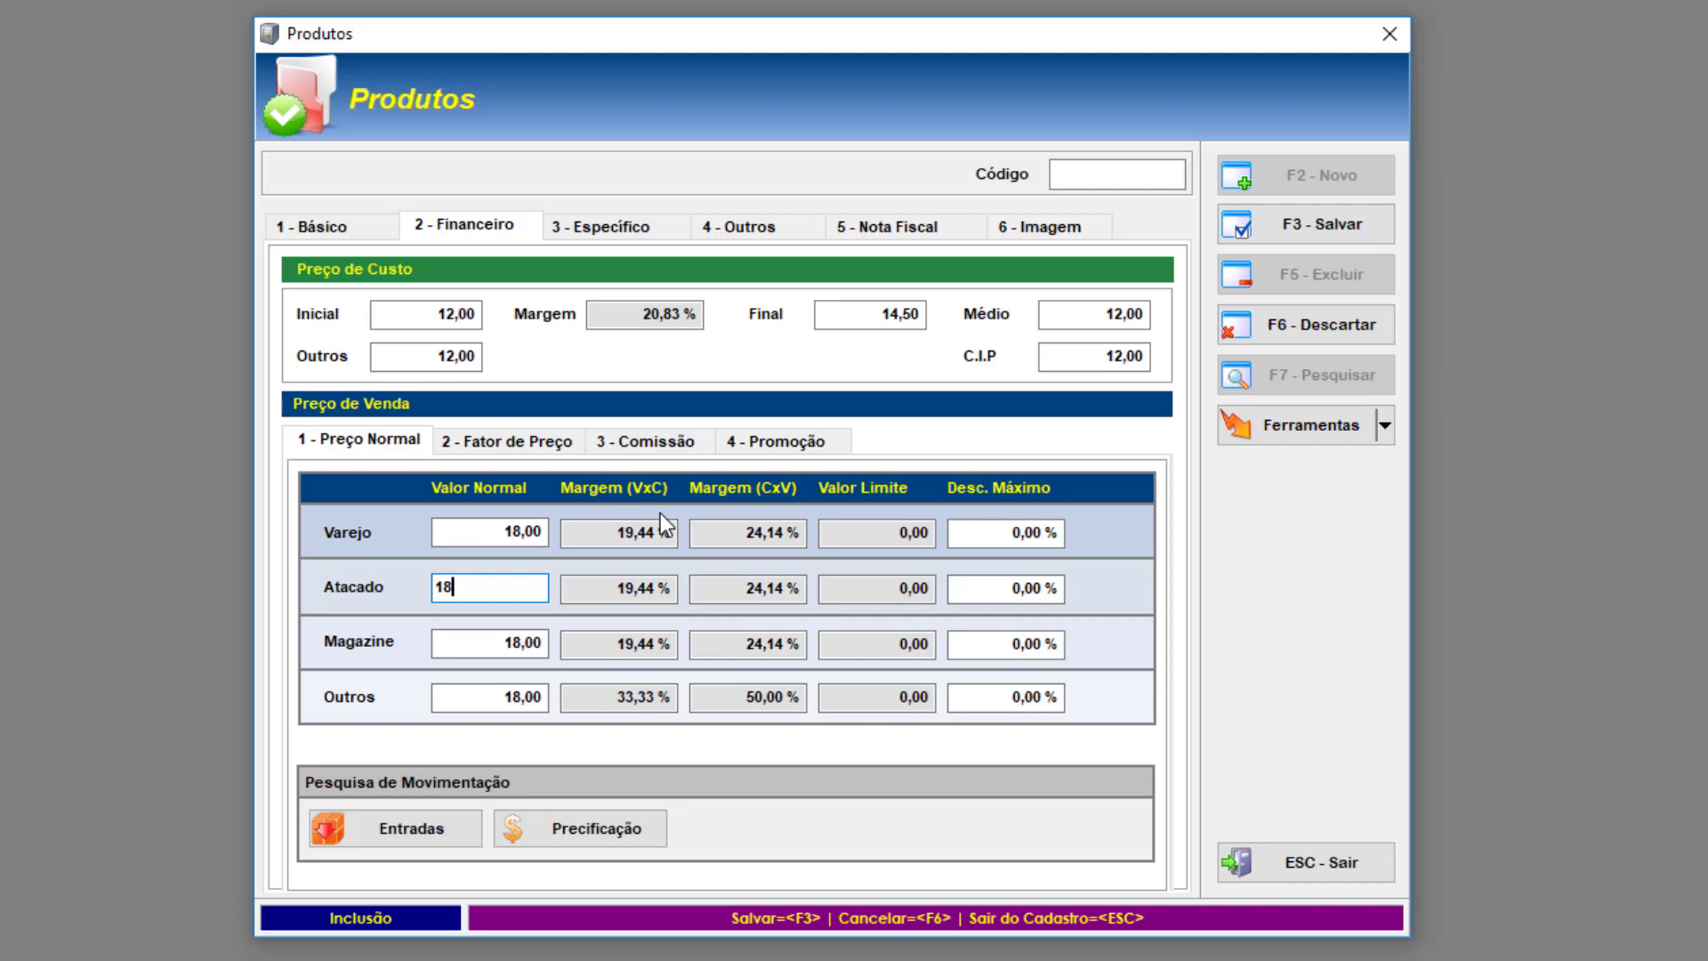
left_click(458, 537)
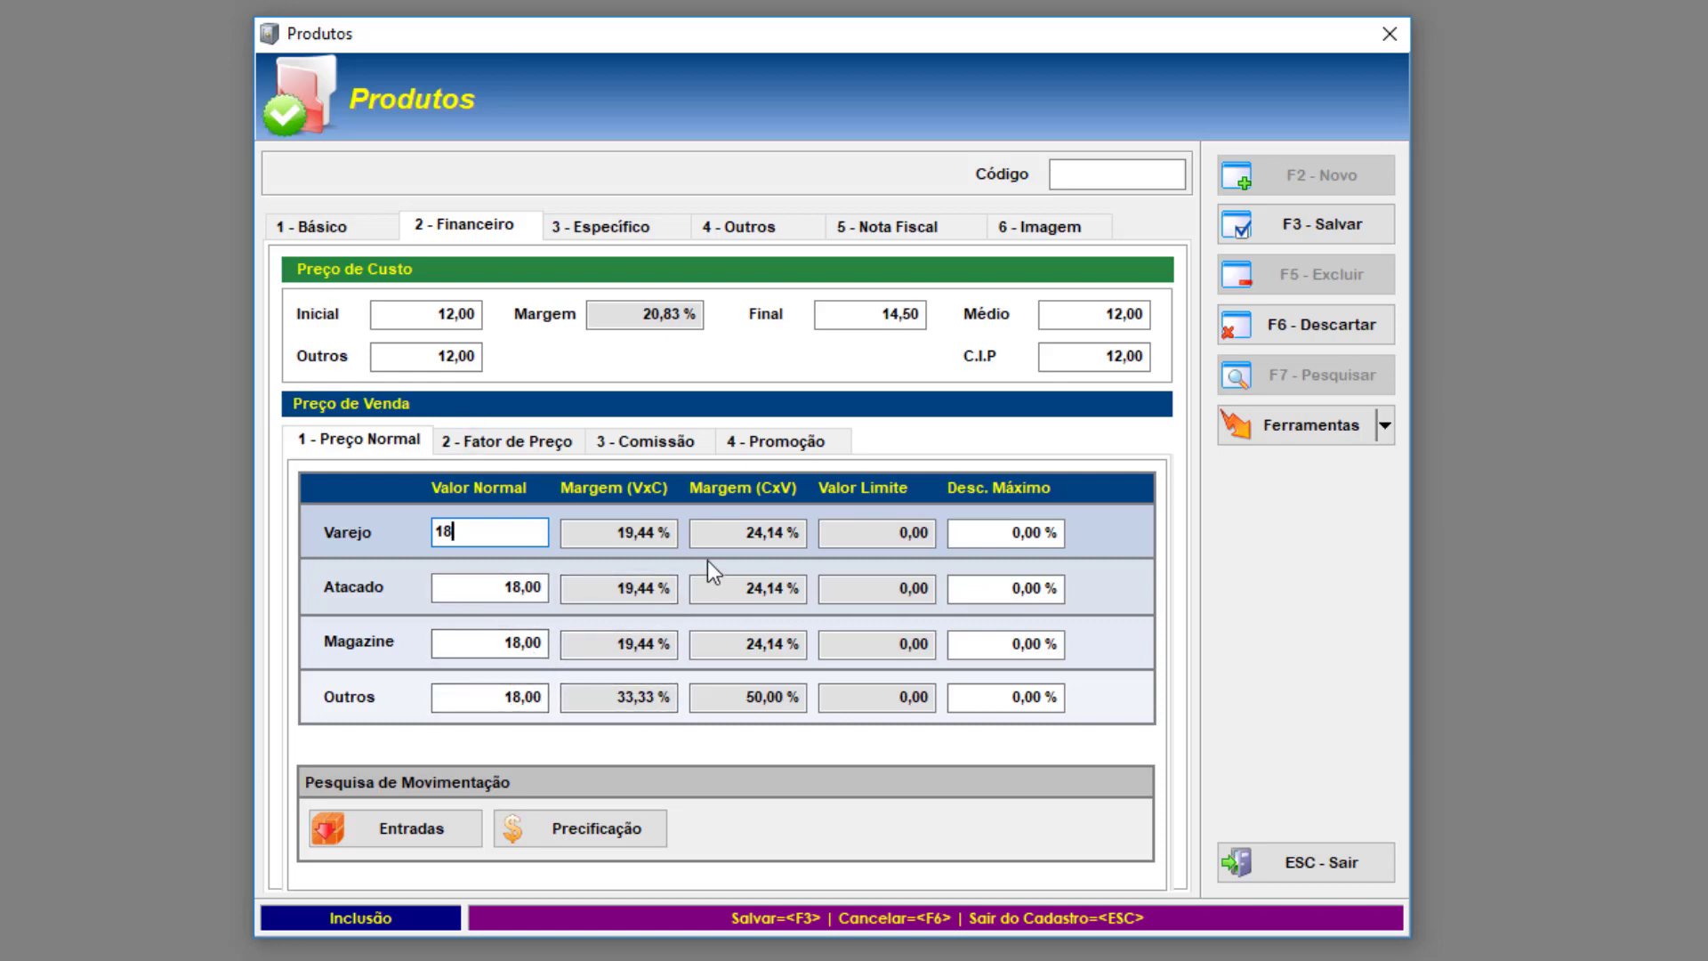
left_click(507, 586)
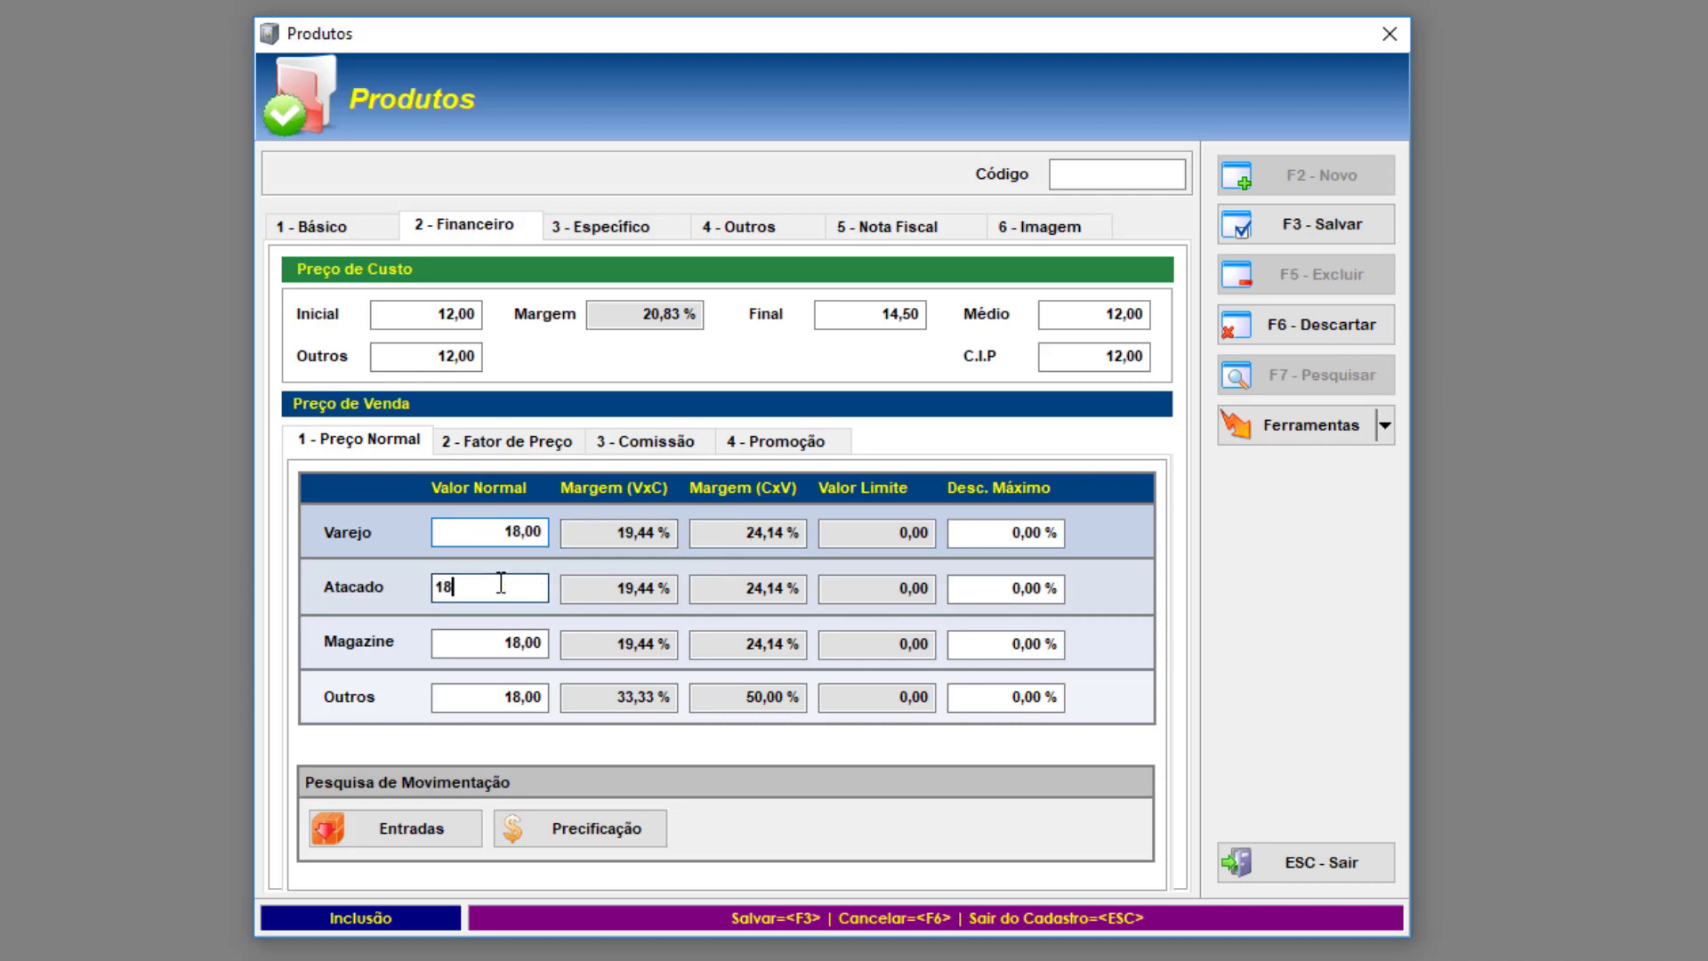
left_click(511, 642)
left_click(489, 692)
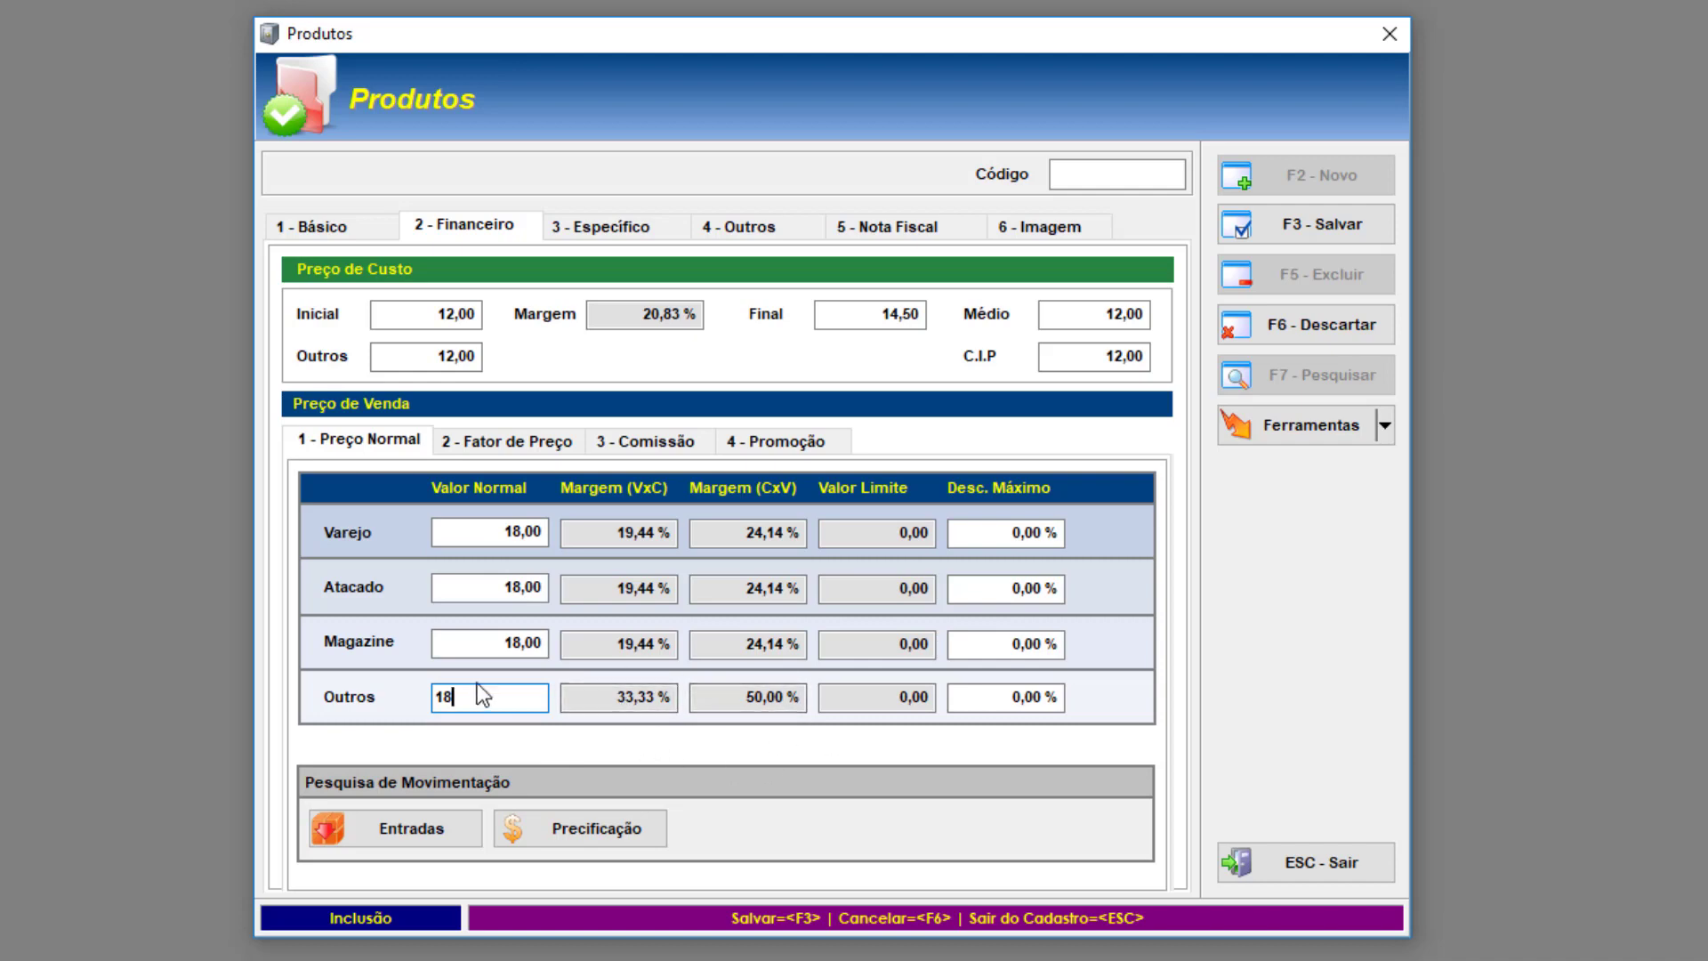
left_click(470, 534)
left_click(466, 587)
key("Down")
key("Up")
key("Up")
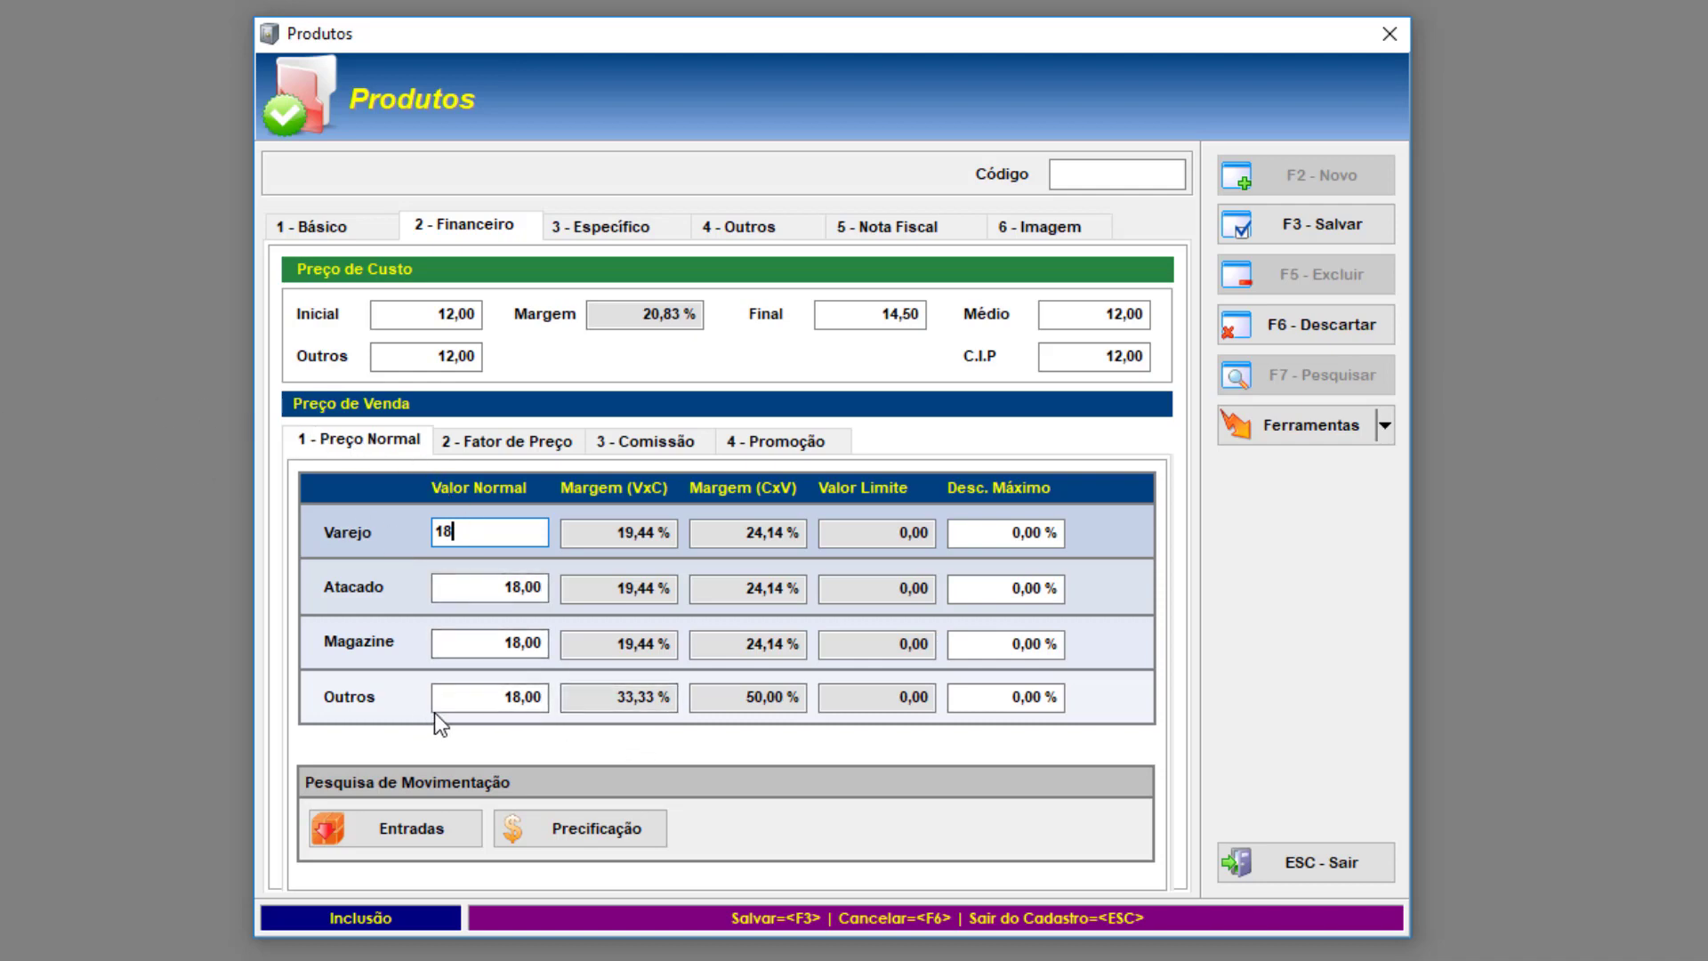
left_click(471, 696)
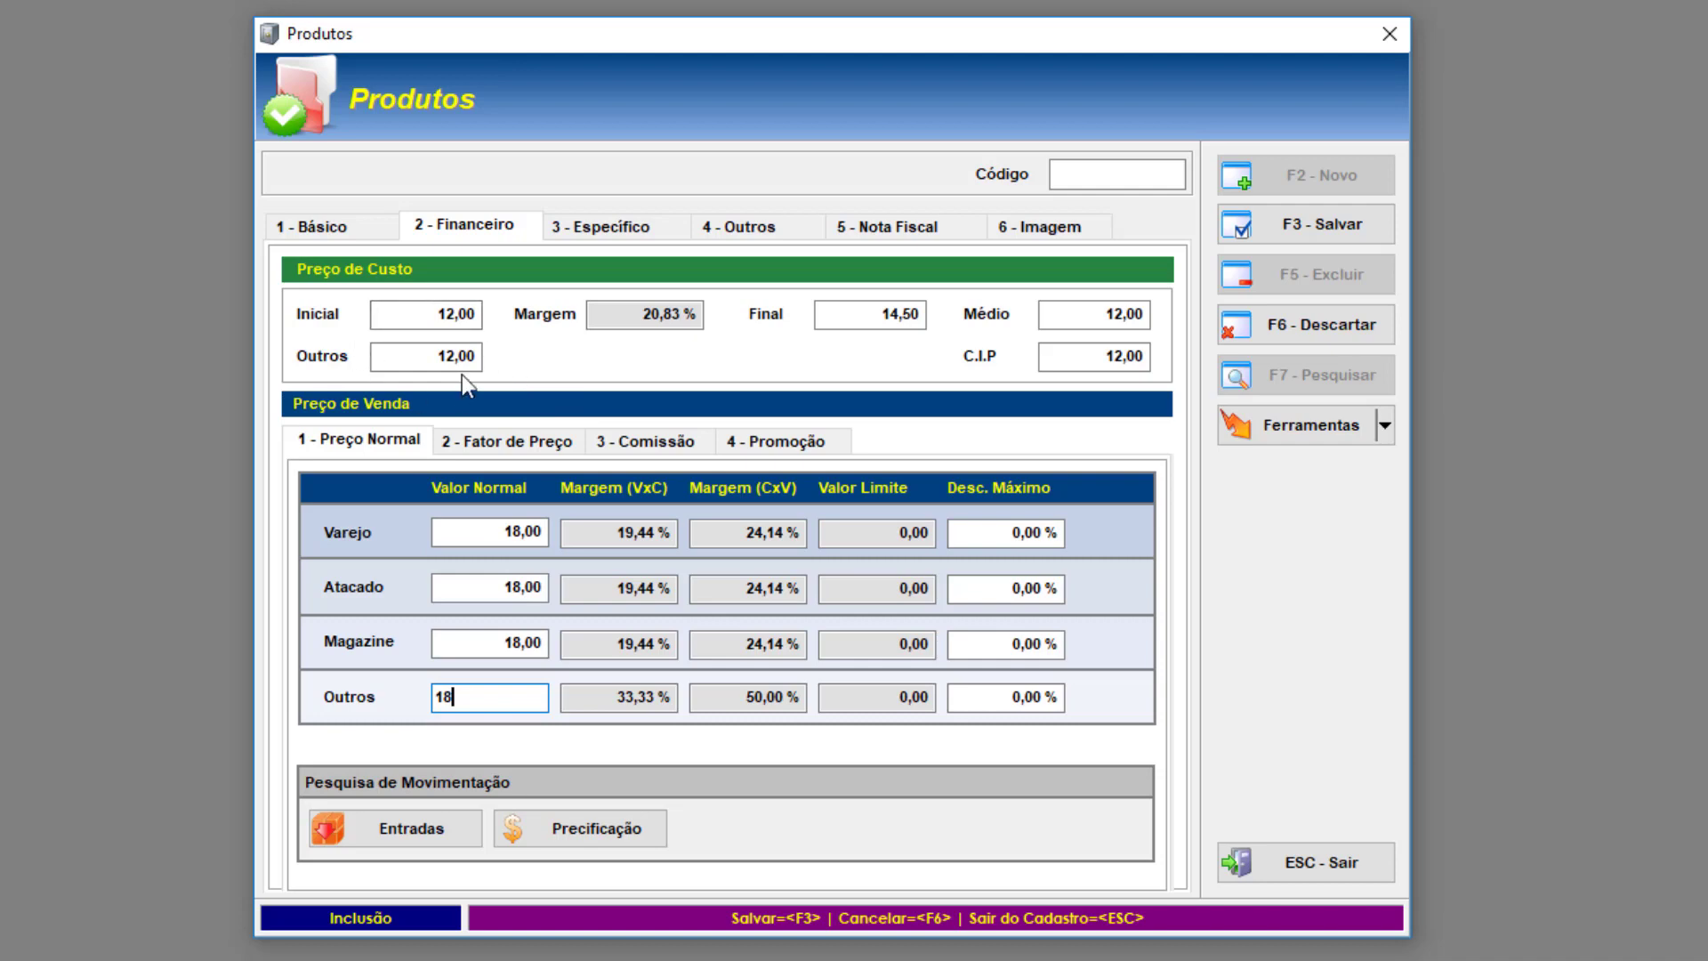
left_click(444, 359)
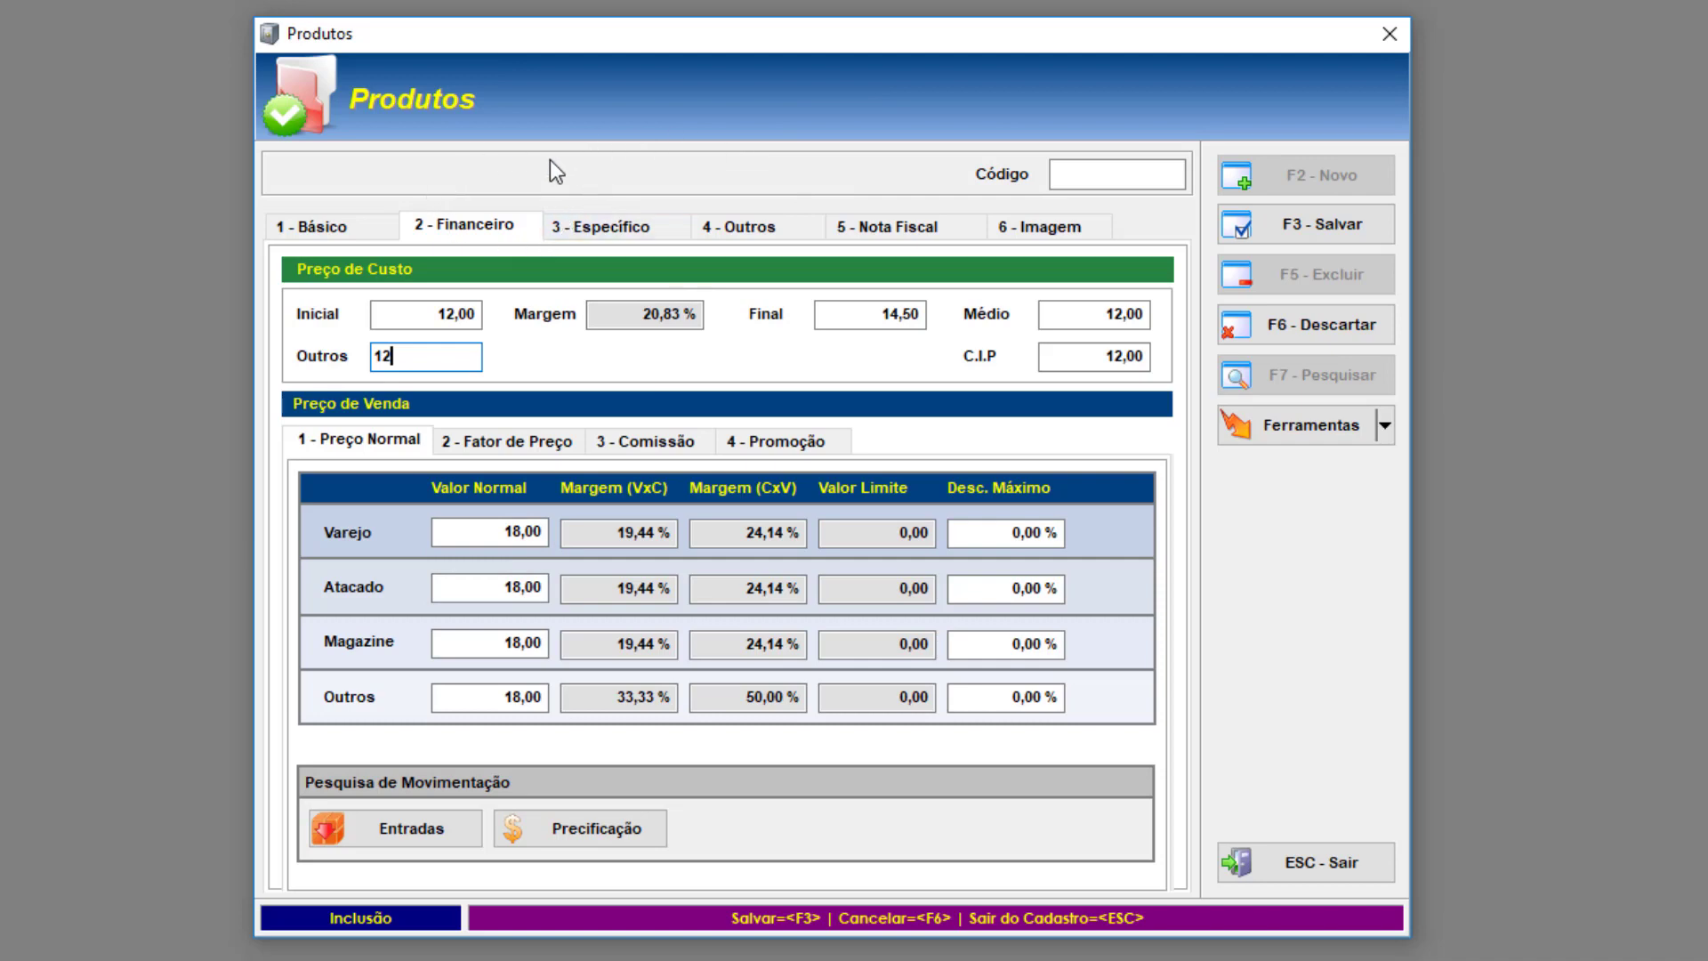
Review the product's specific control parameters and its Garantia, Validade and Revisão maintenance periods
left_click(649, 234)
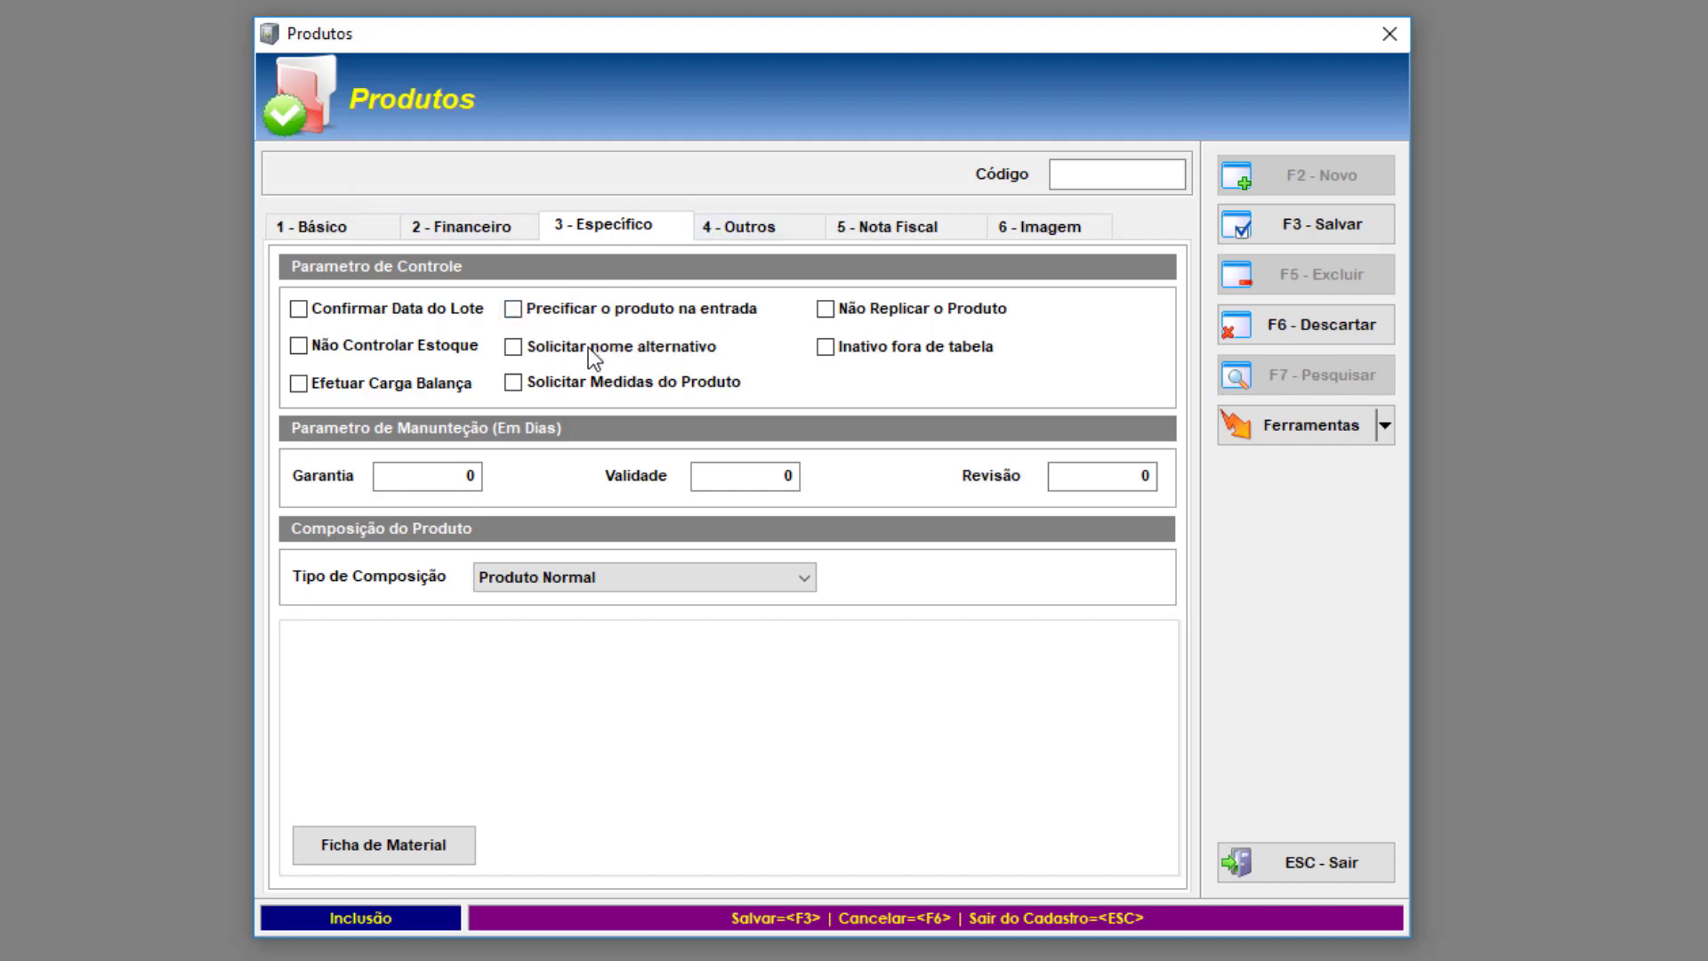
left_click(518, 308)
left_click(513, 309)
left_click(638, 348)
left_click(449, 476)
left_click(780, 474)
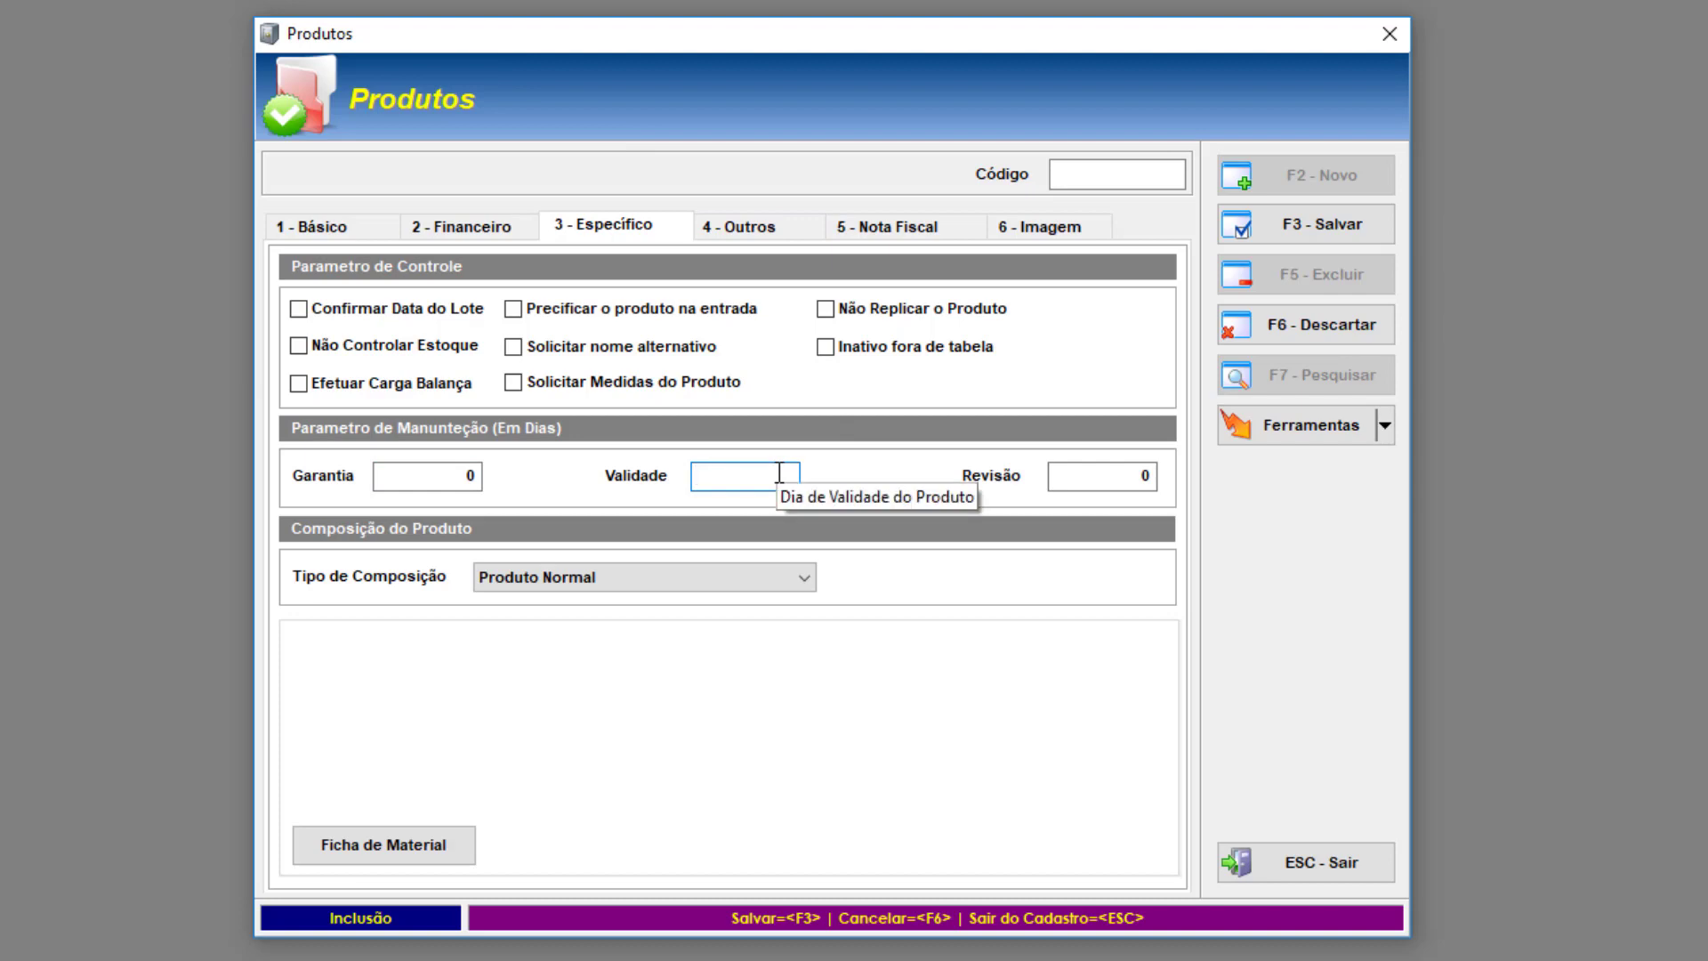
left_click(1082, 472)
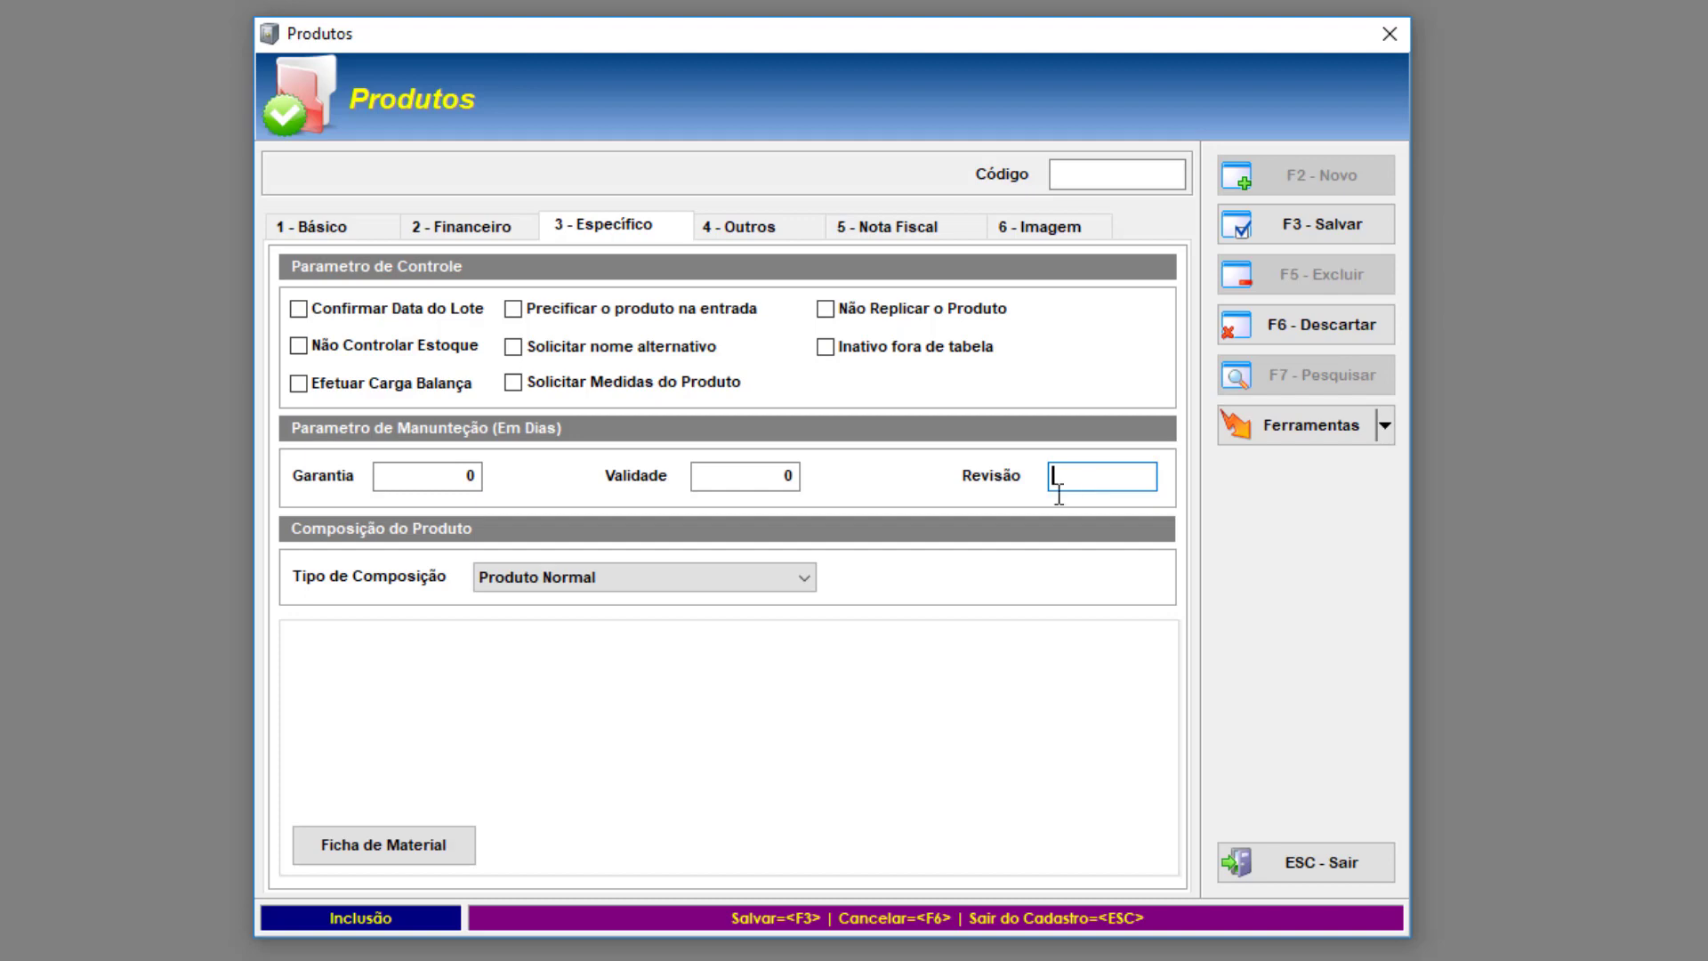
Set the composition type to Grade de Produto and look over its grid options
left_click(799, 584)
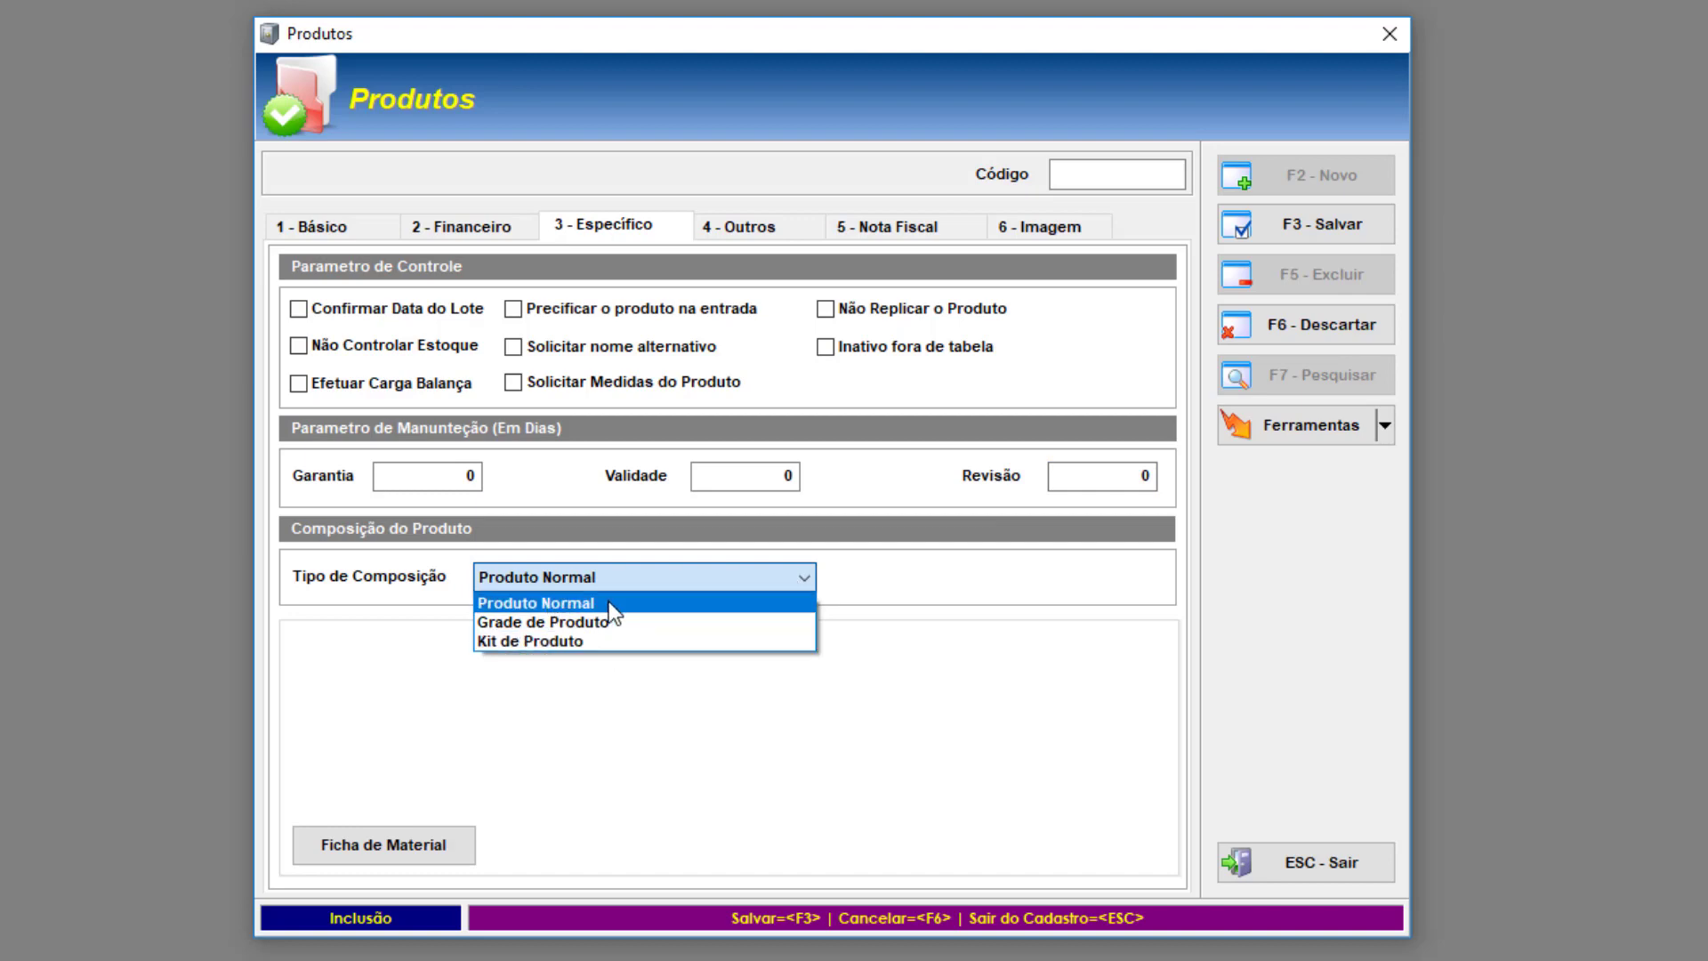
left_click(601, 622)
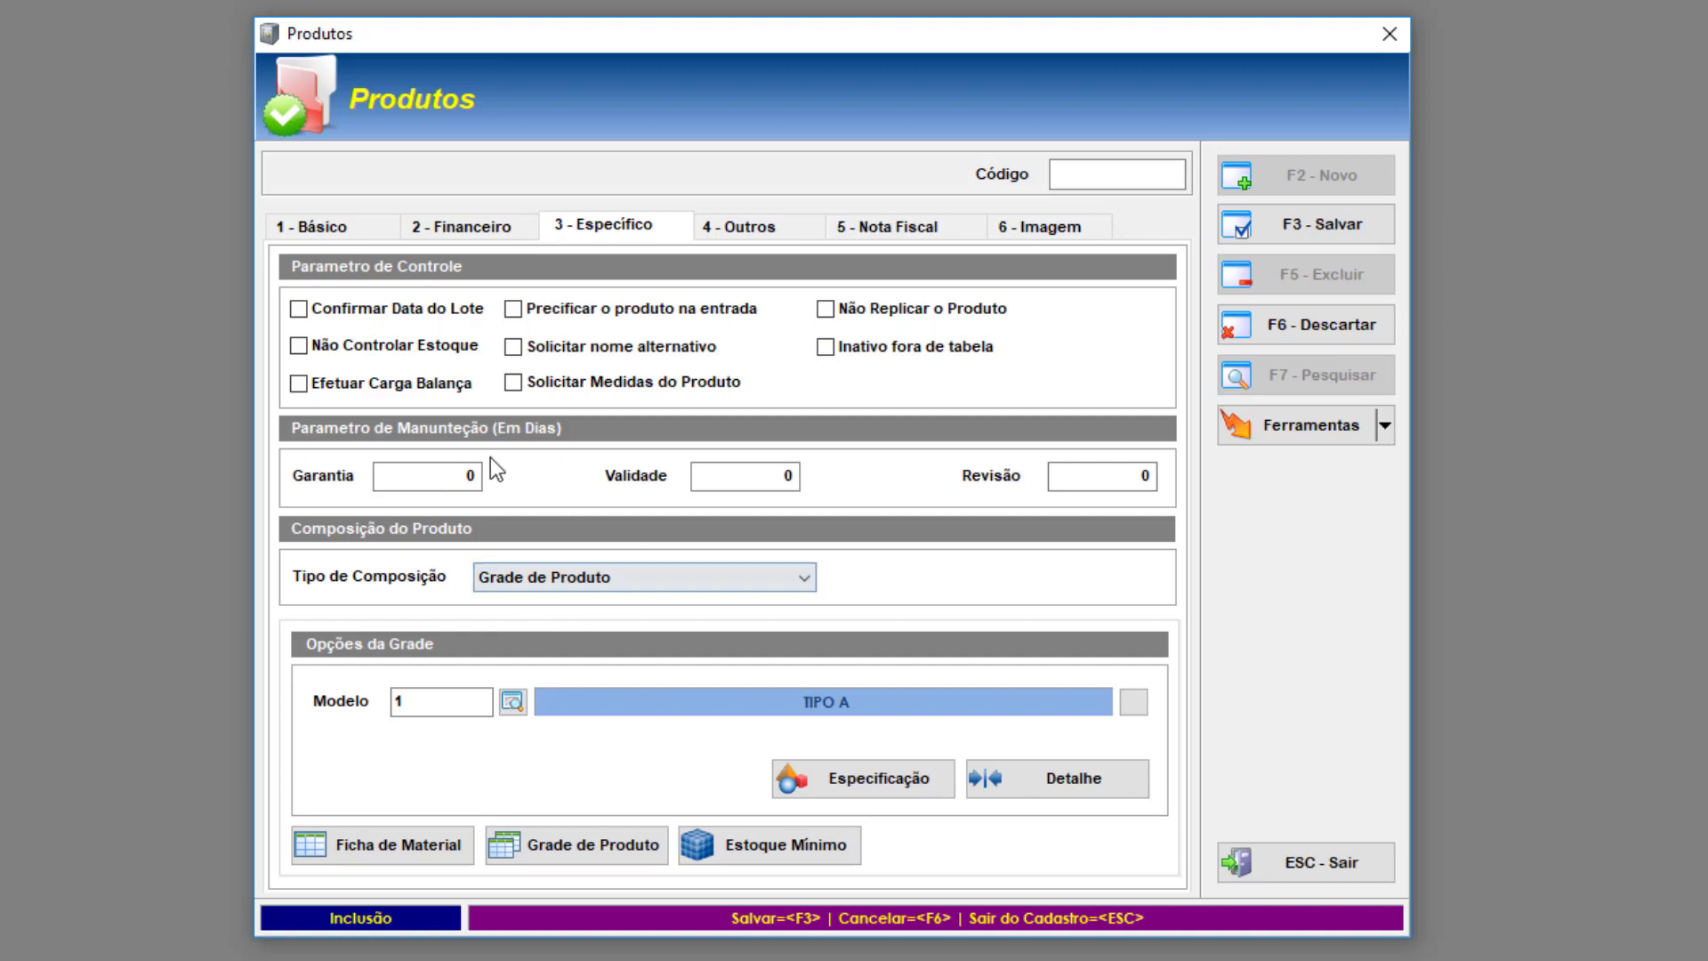
left_click(527, 576)
left_click(547, 623)
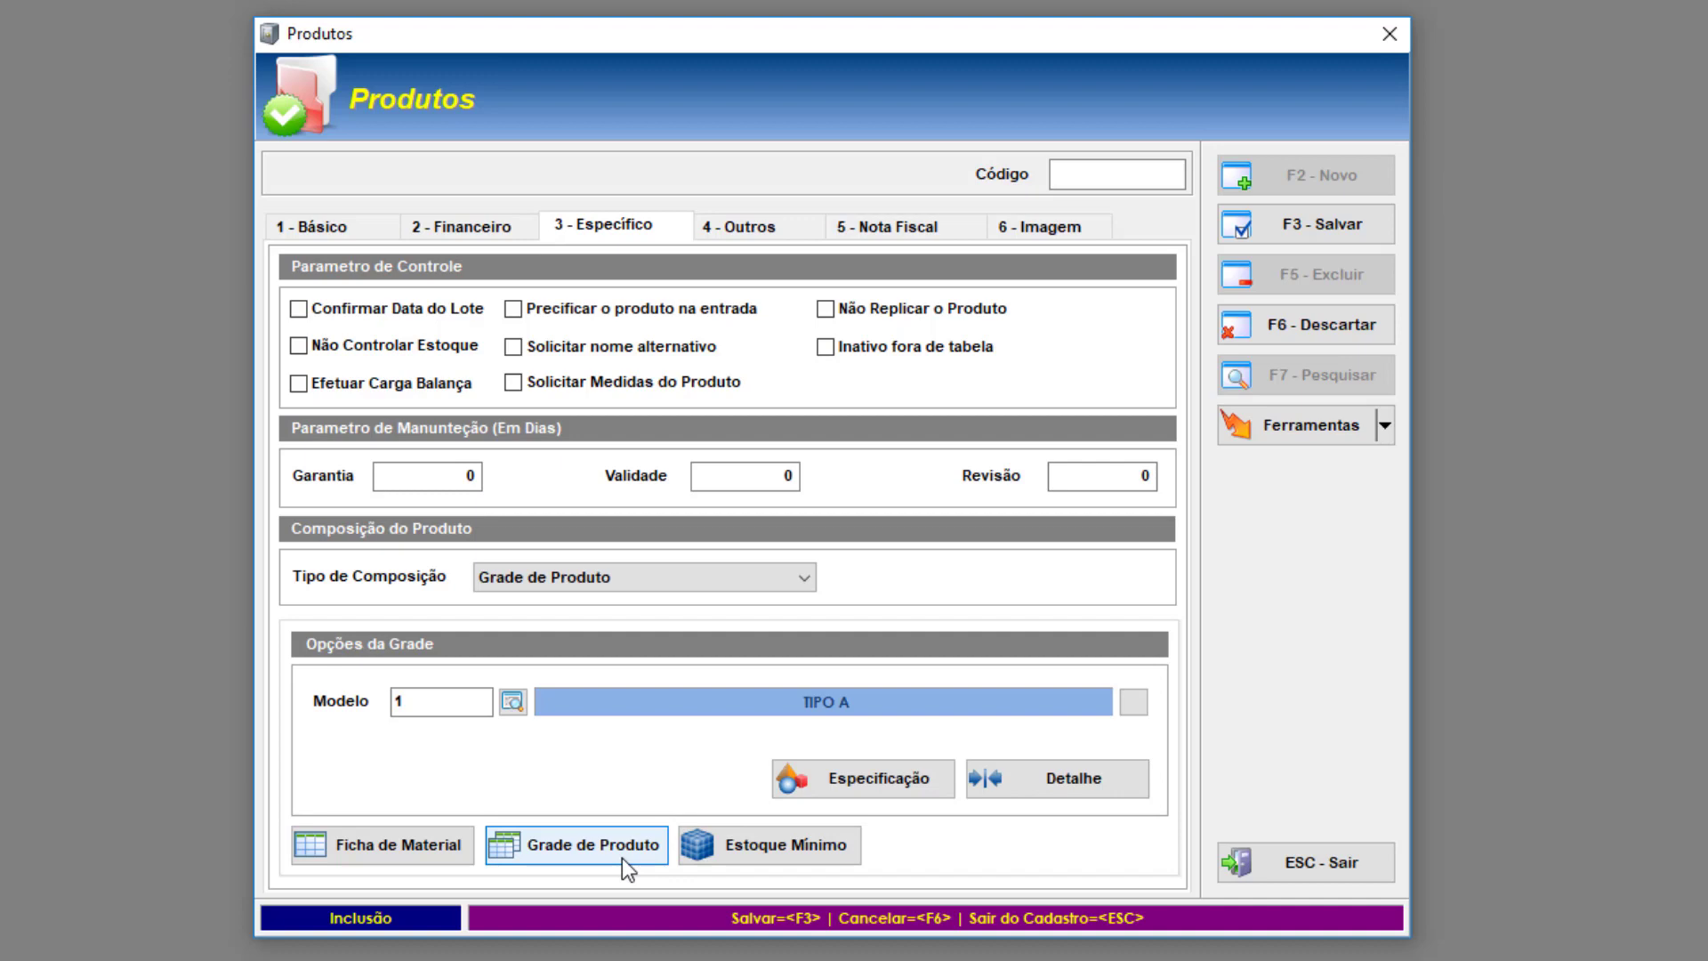
left_click(623, 859)
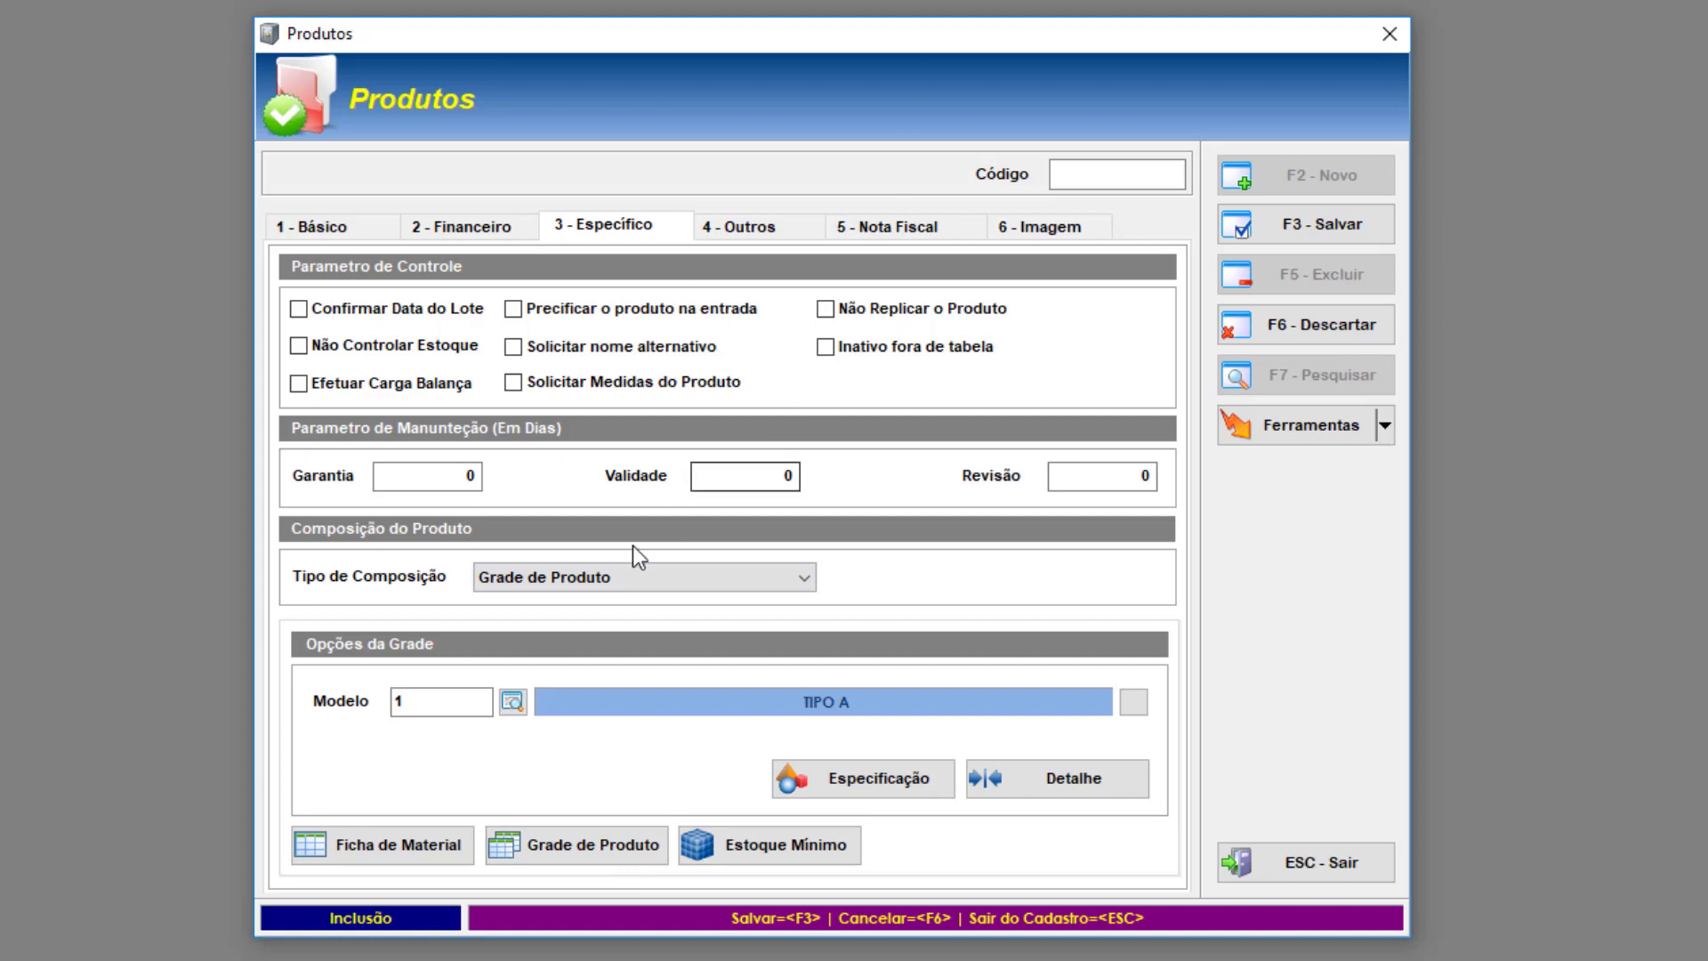
Change the composition type to Kit de Produto and check the choices for Local da Baixa and Confirmar Baixa
left_click(561, 576)
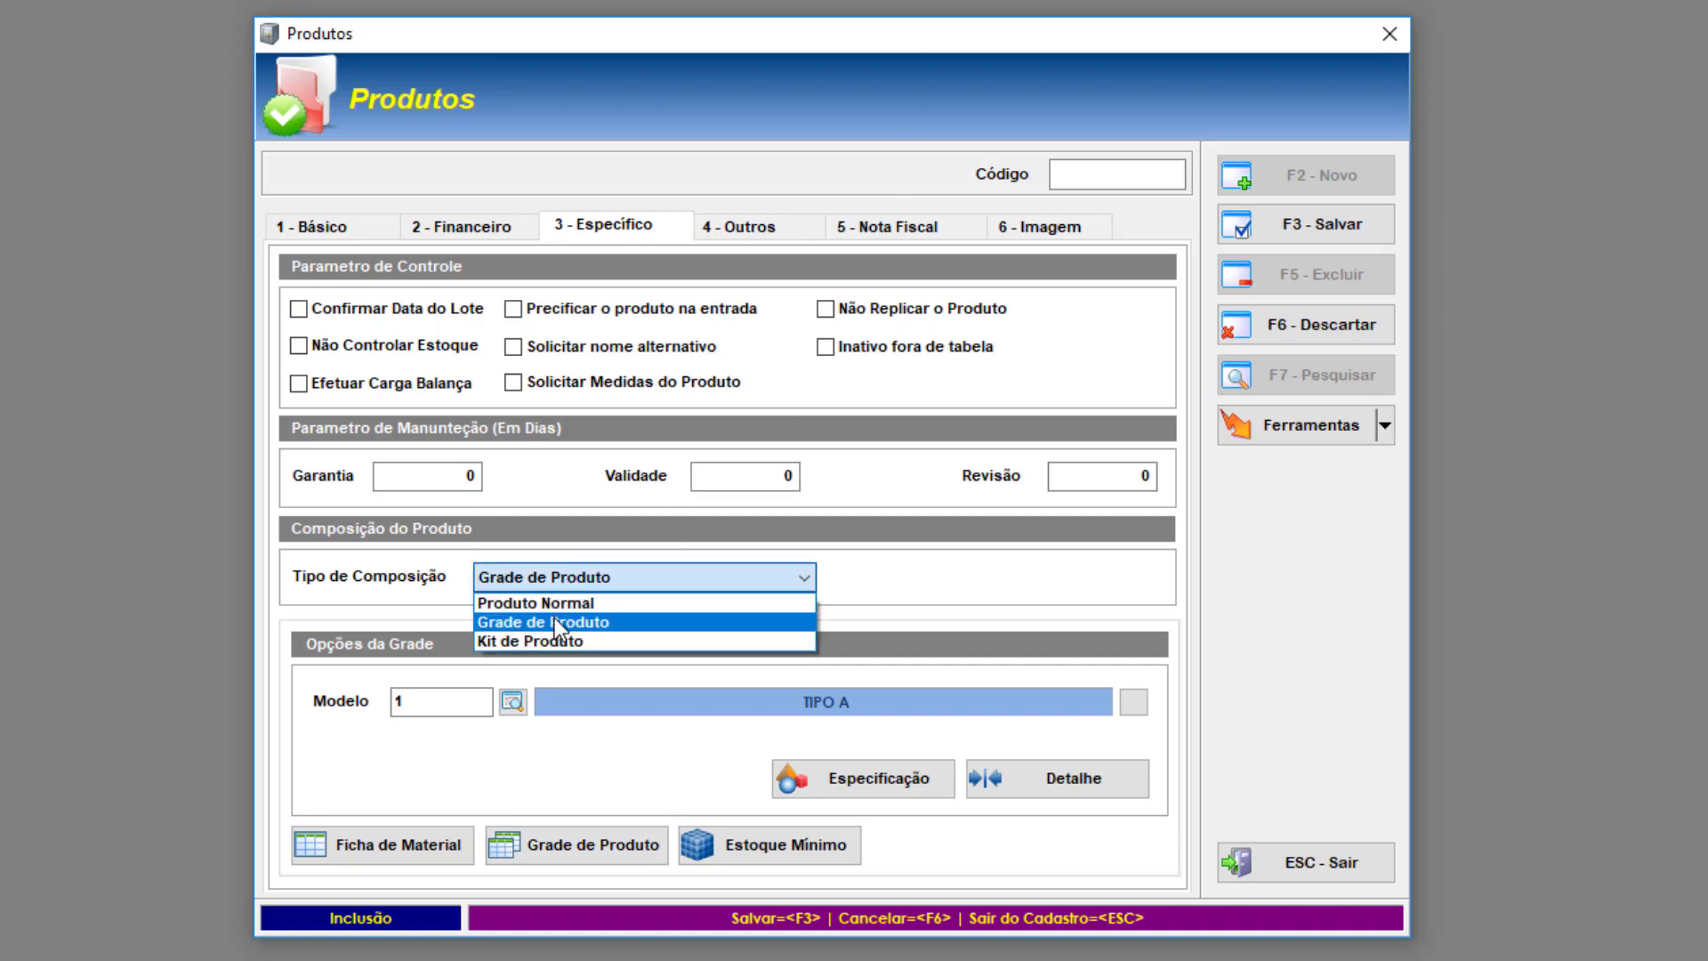
left_click(575, 641)
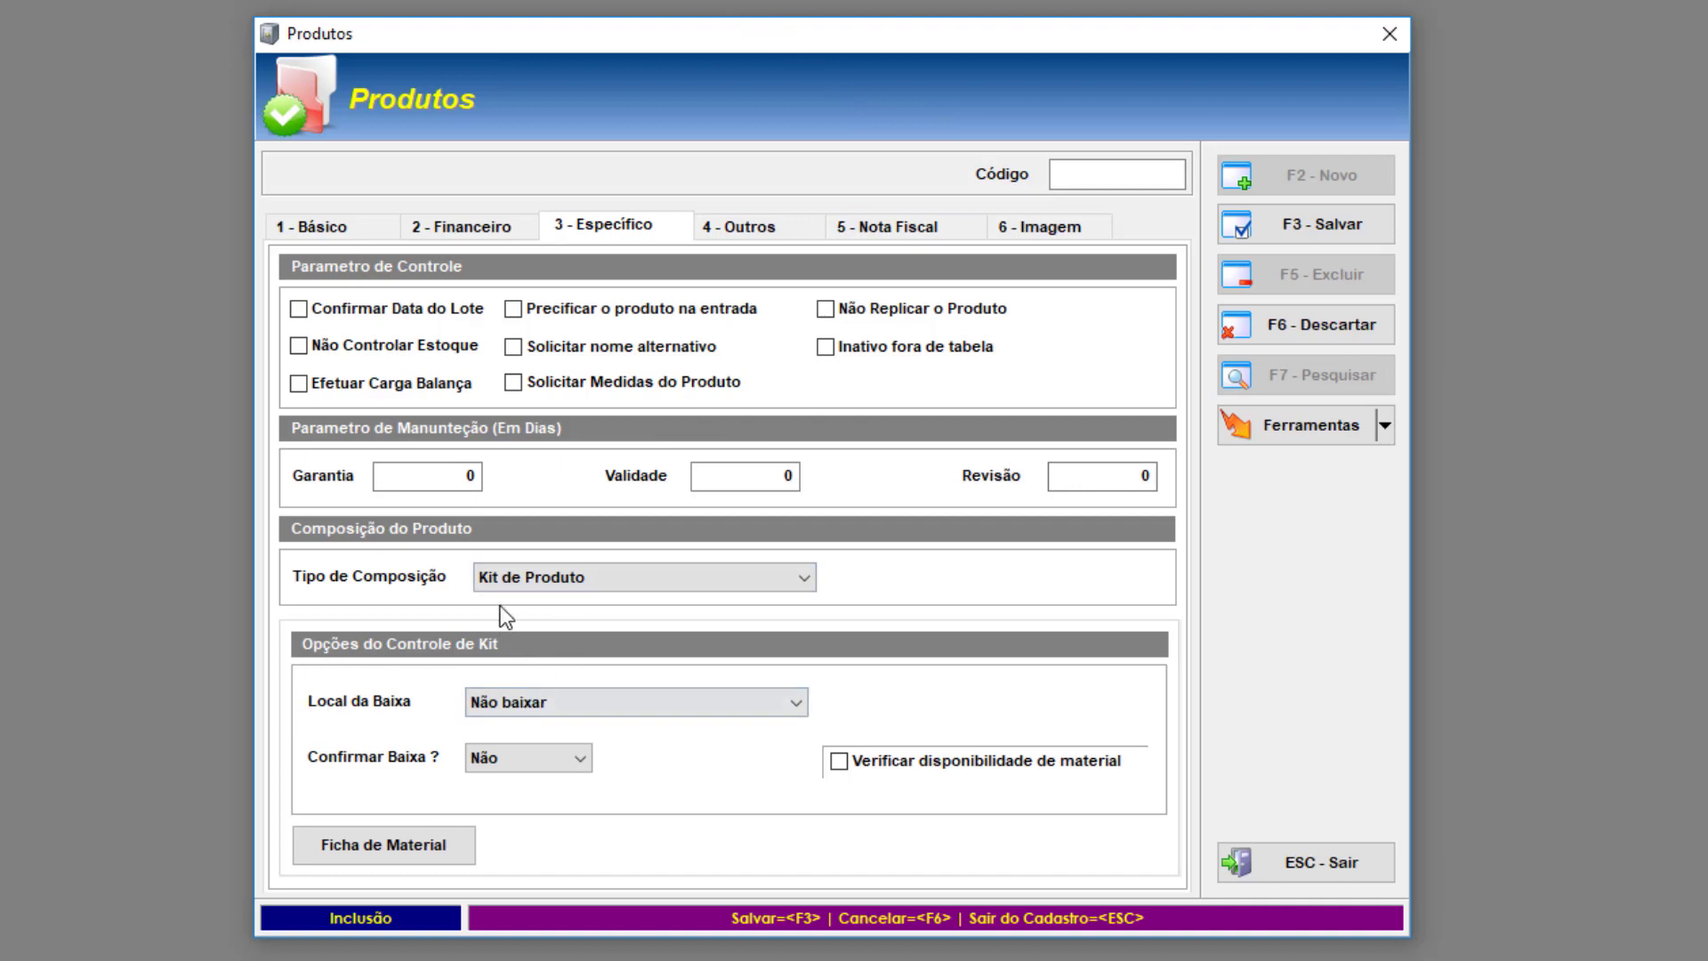
left_click(514, 702)
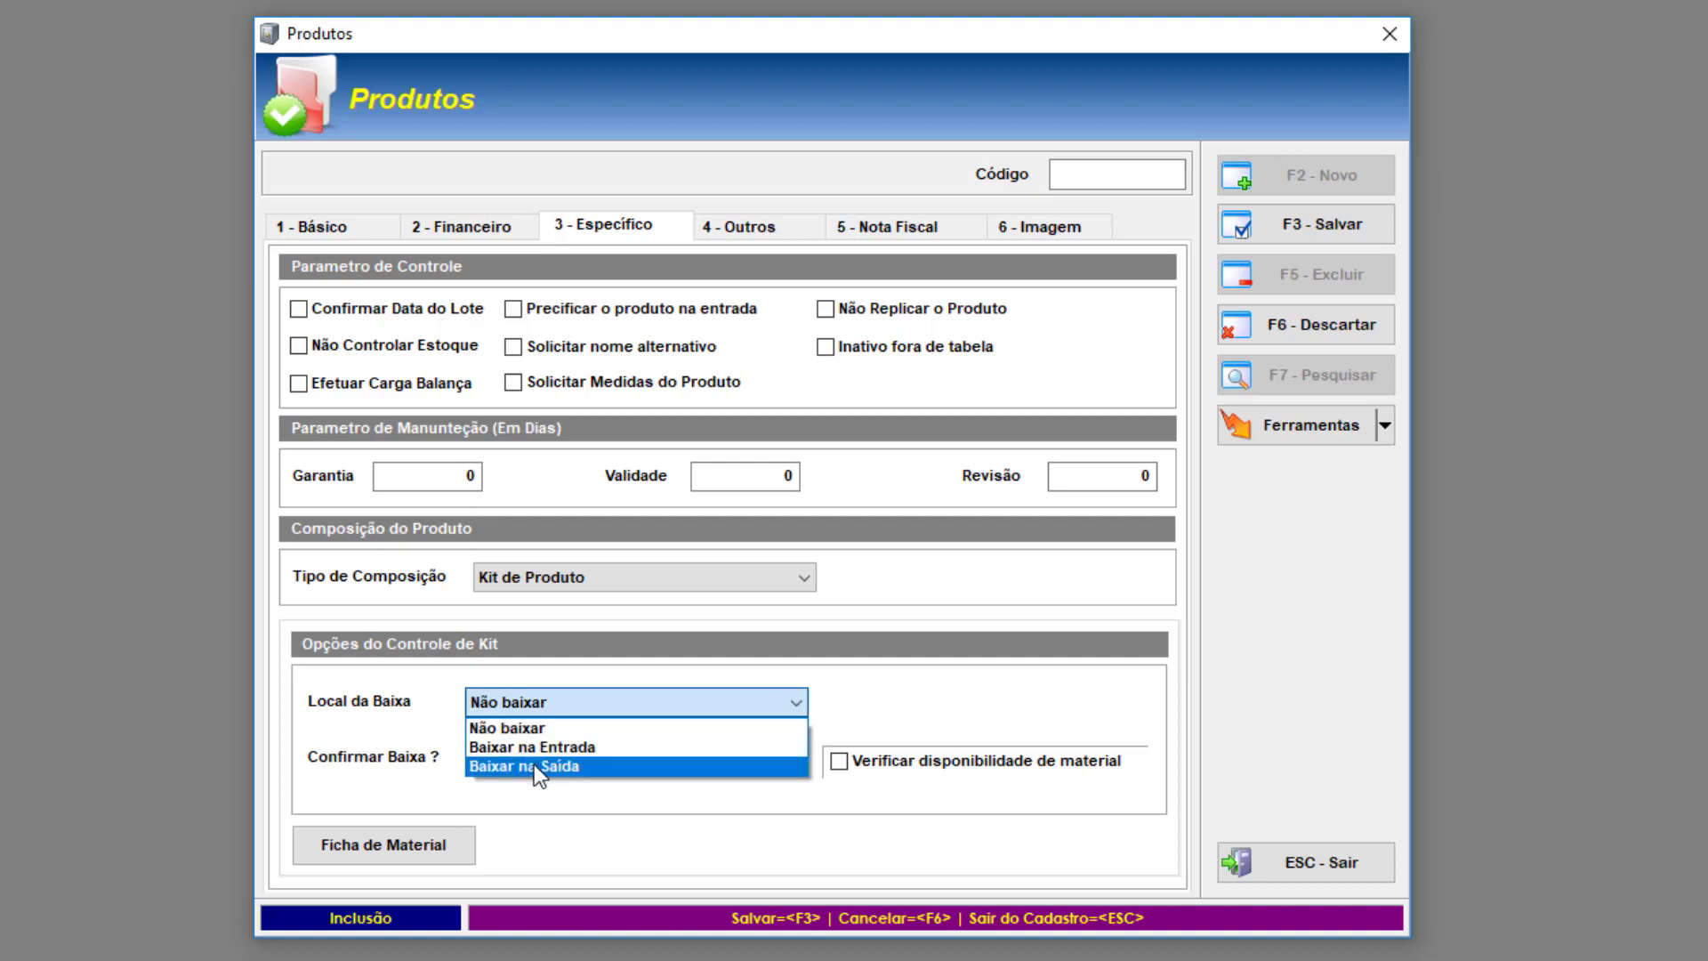
left_click(553, 790)
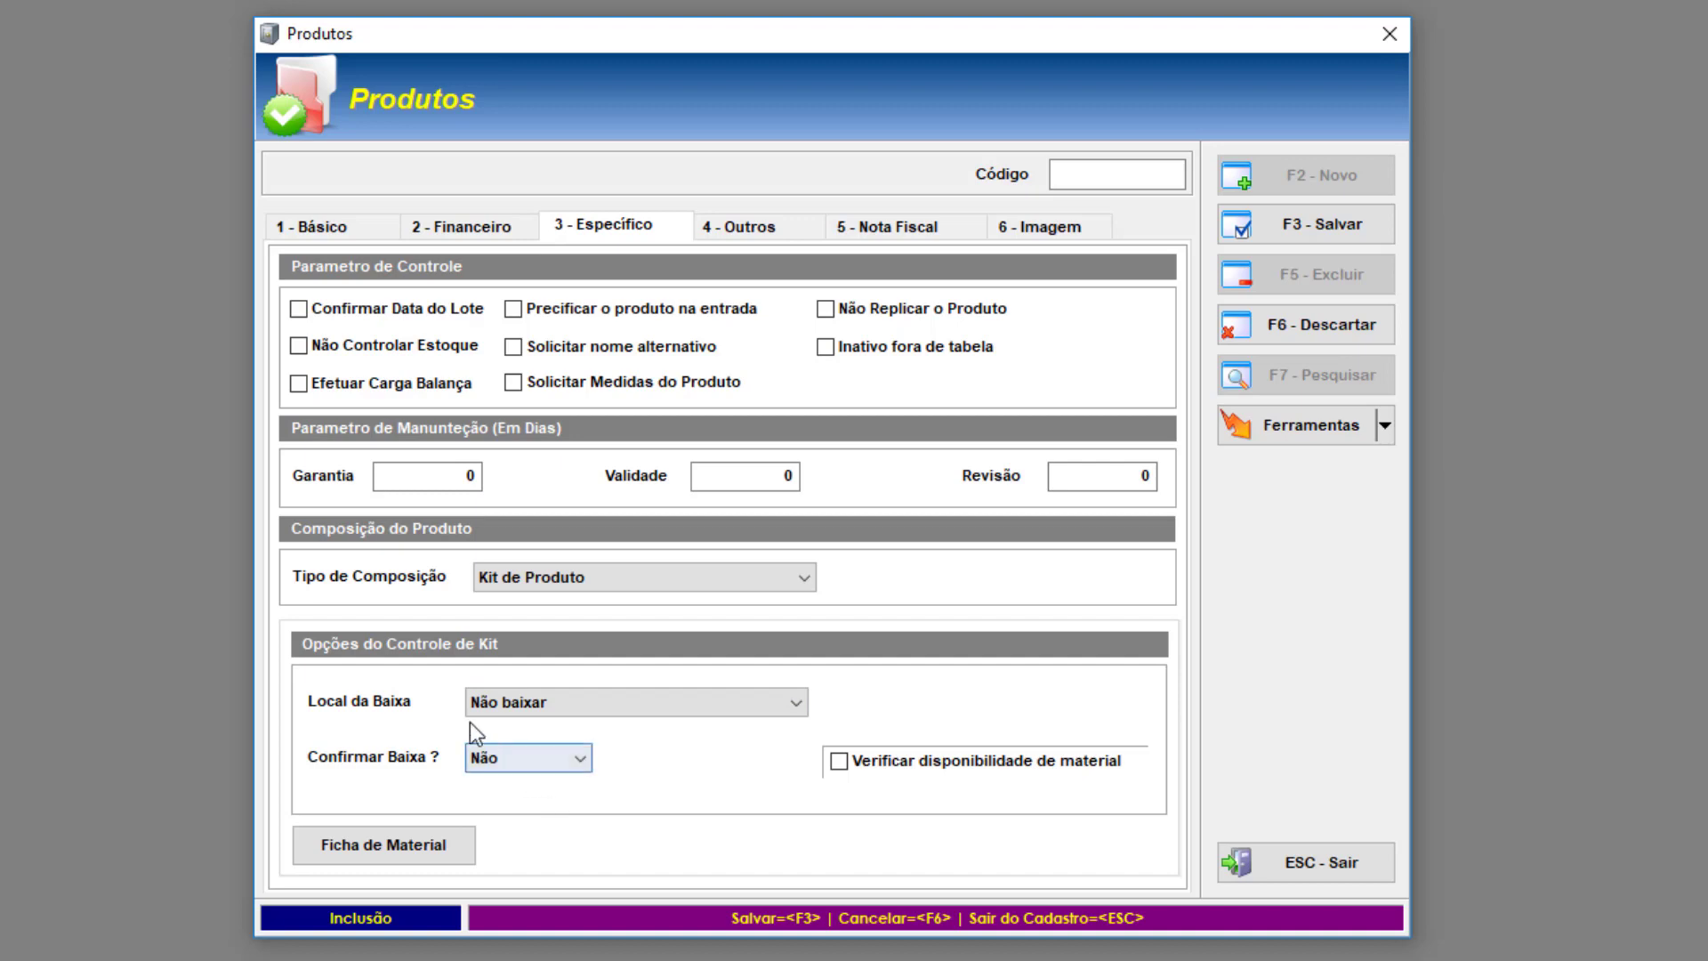
left_click(536, 765)
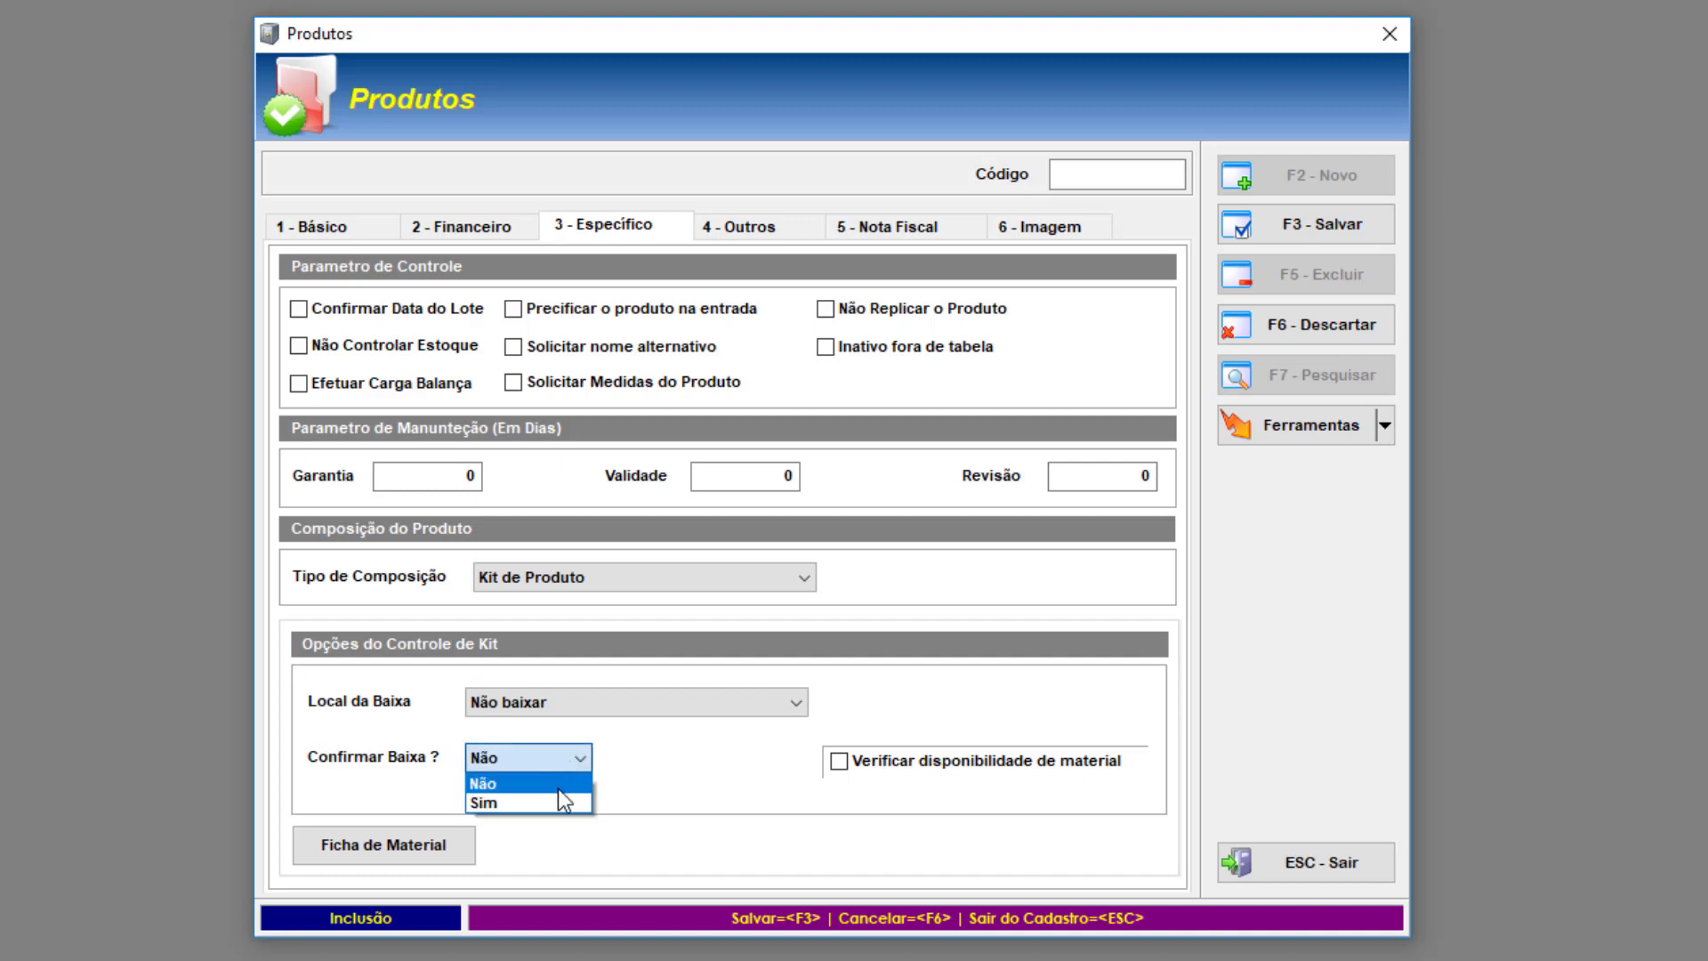
left_click(552, 790)
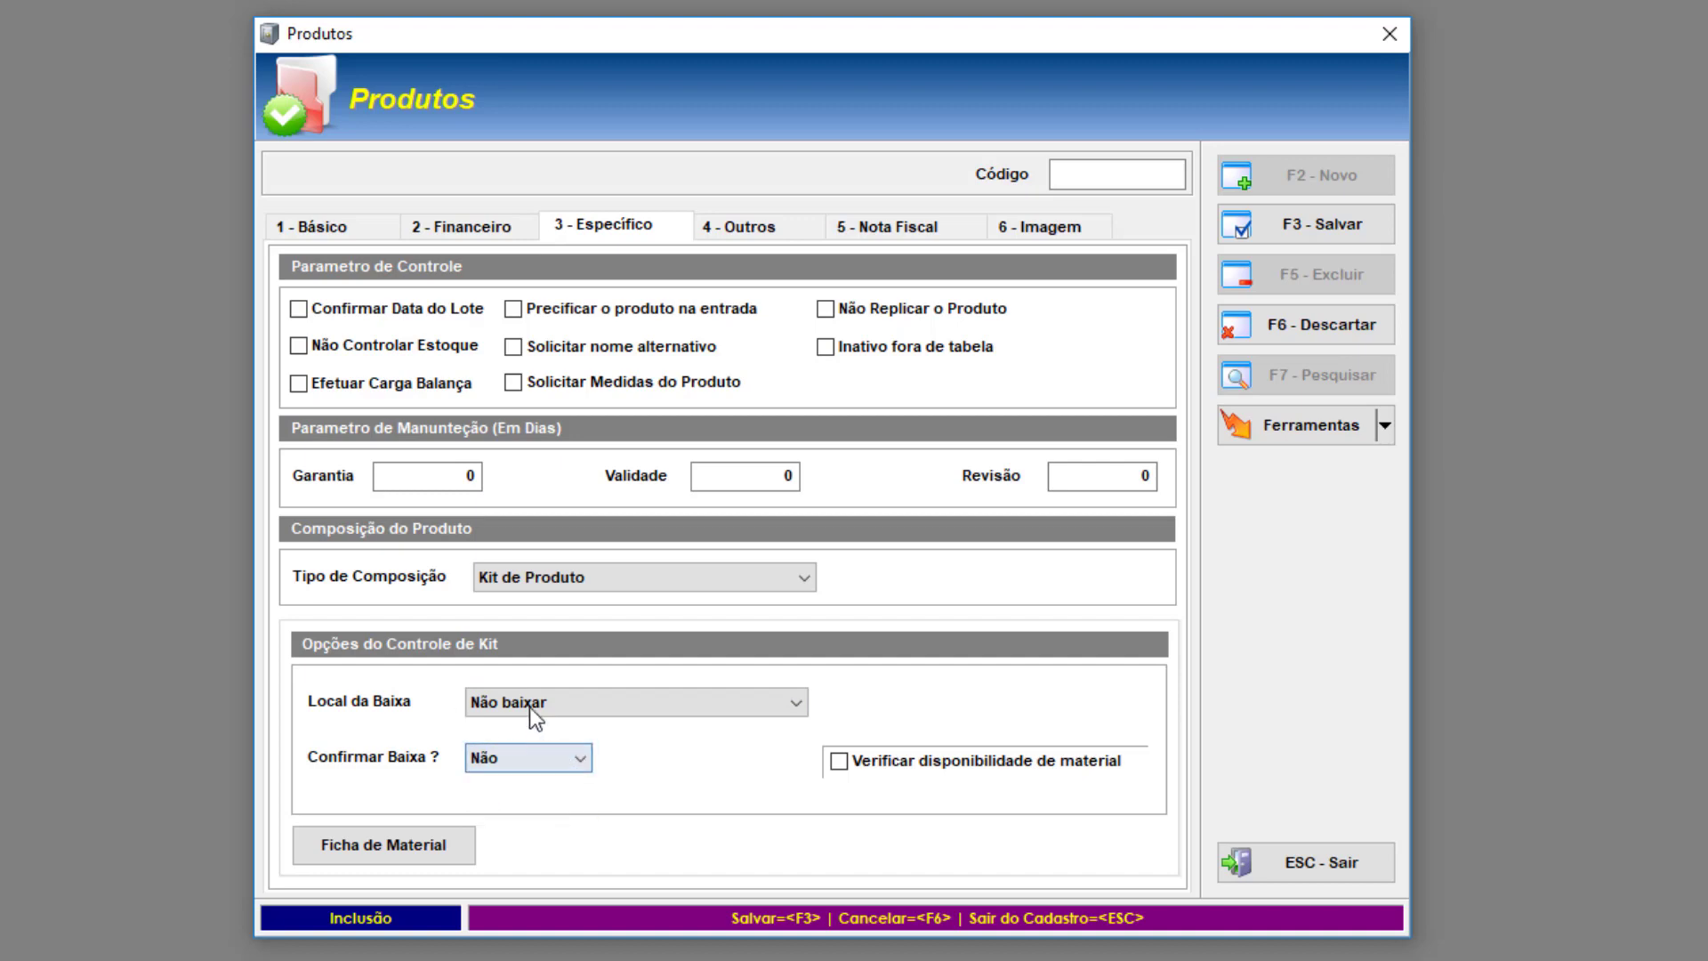
Set the kit's Local da Baixa to Baixar na Entrada and Confirmar Baixa to Sim
left_click(529, 700)
left_click(558, 745)
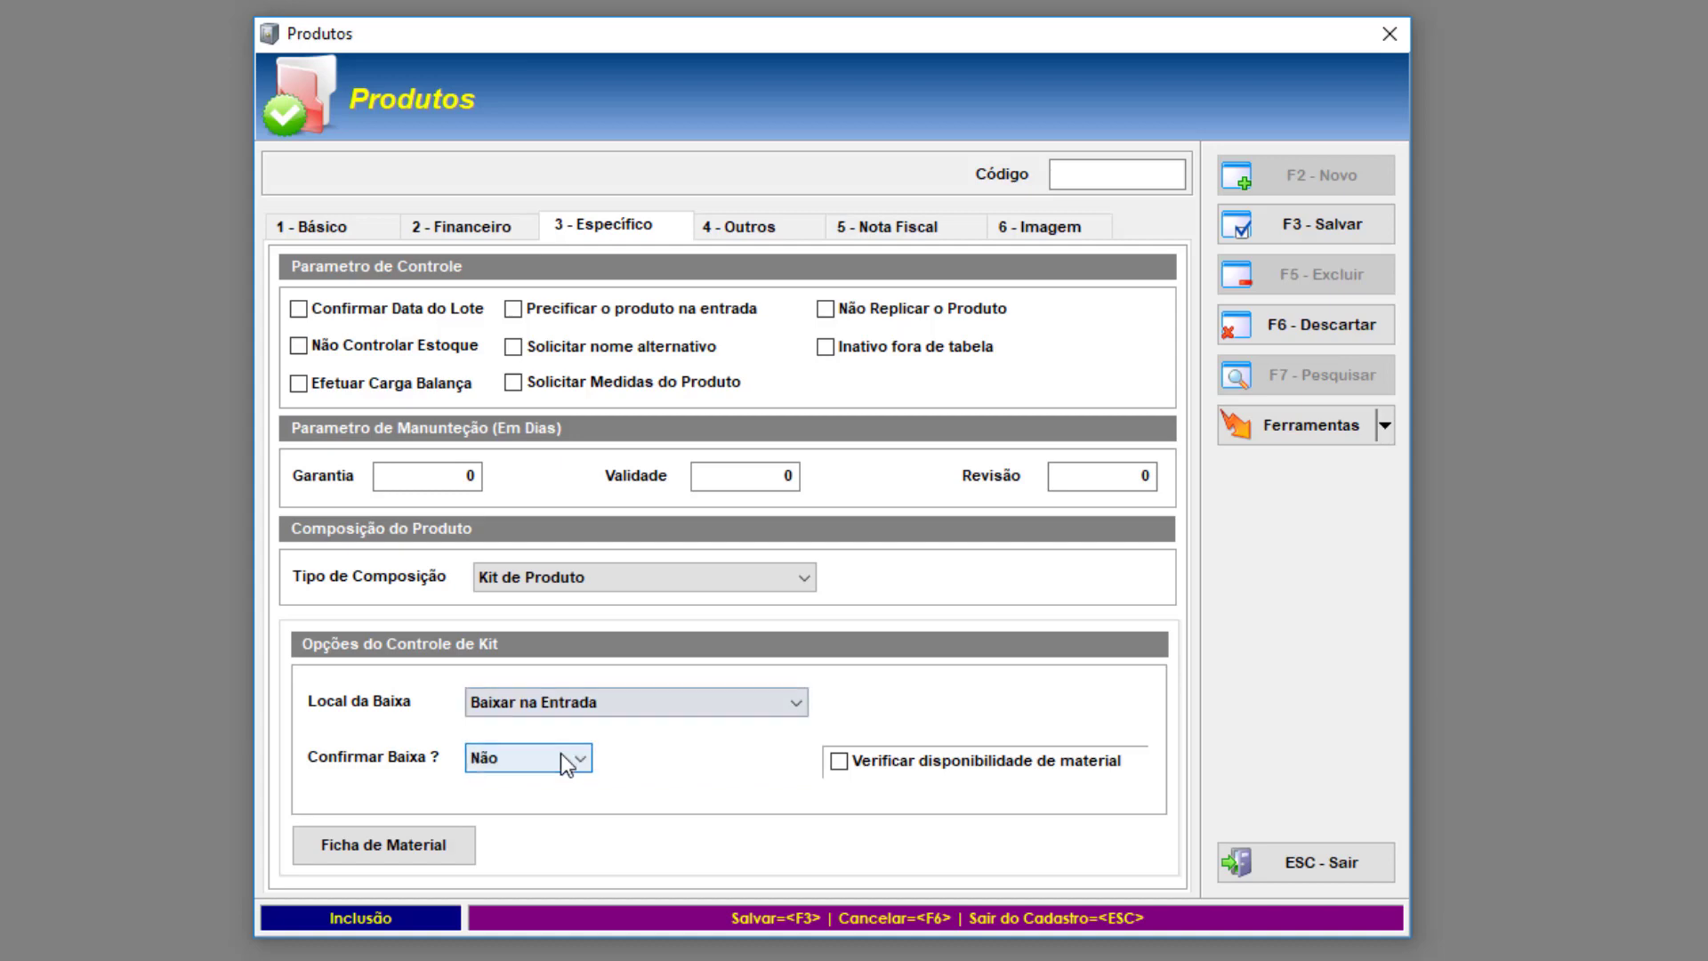
left_click(547, 755)
left_click(520, 783)
left_click(577, 759)
left_click(578, 803)
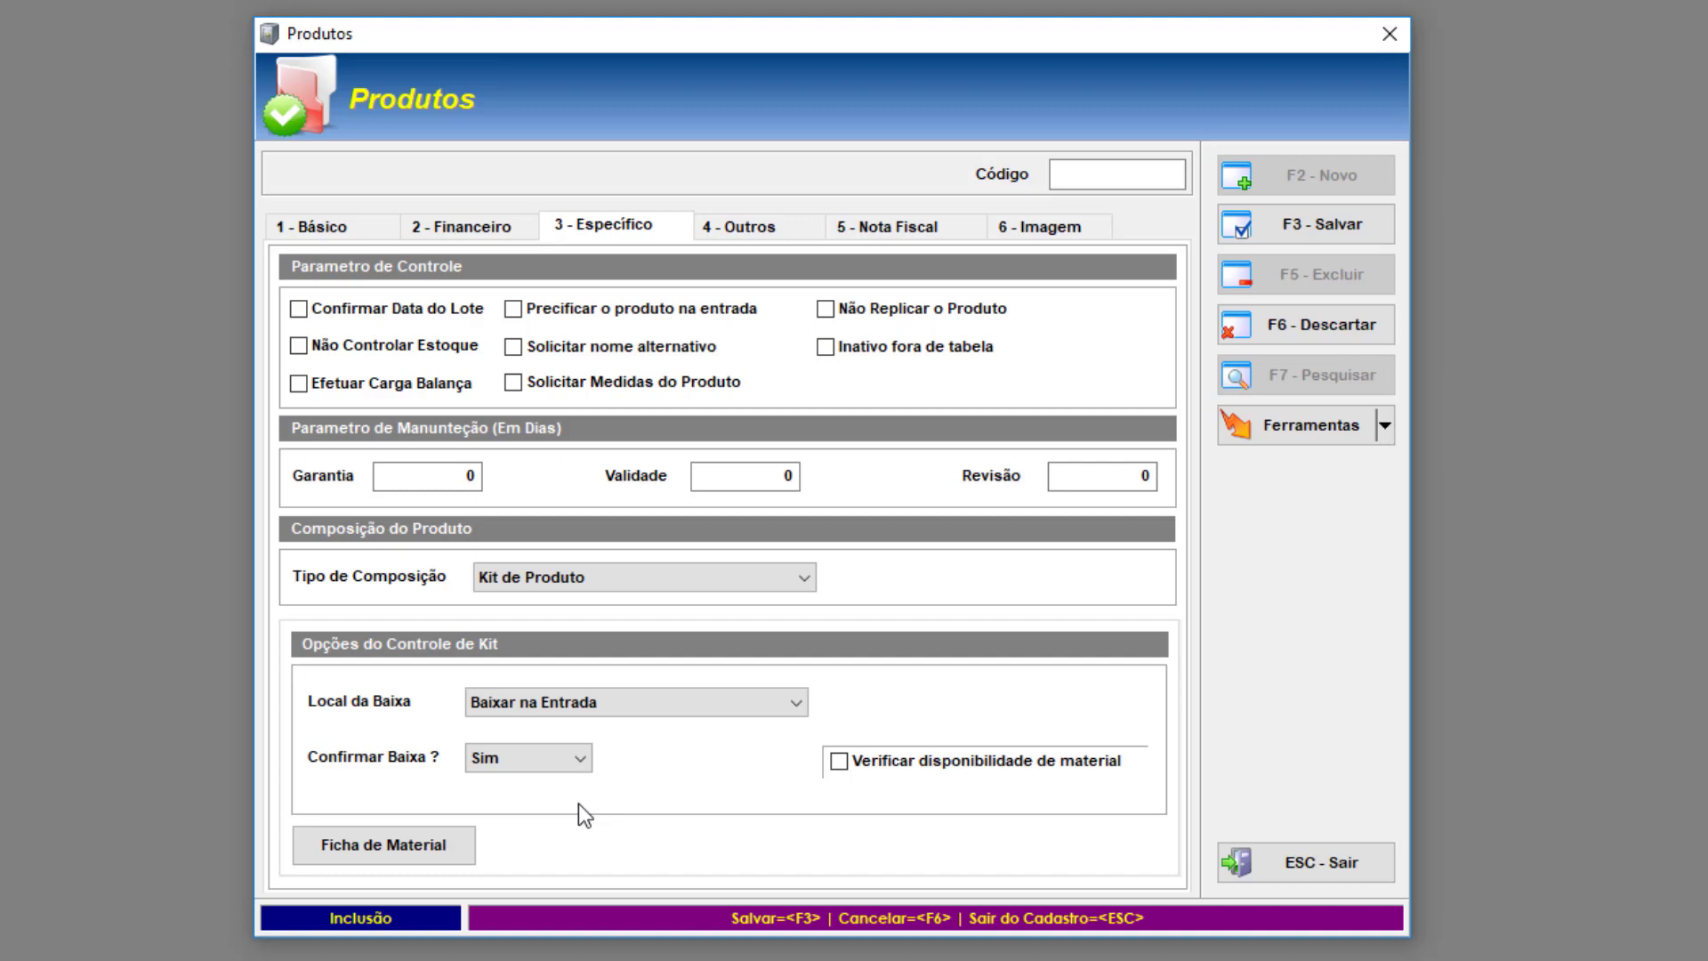
left_click(519, 767)
left_click(521, 767)
Set the product's composition type back to Produto Normal and reopen the list of composition types
left_click(635, 574)
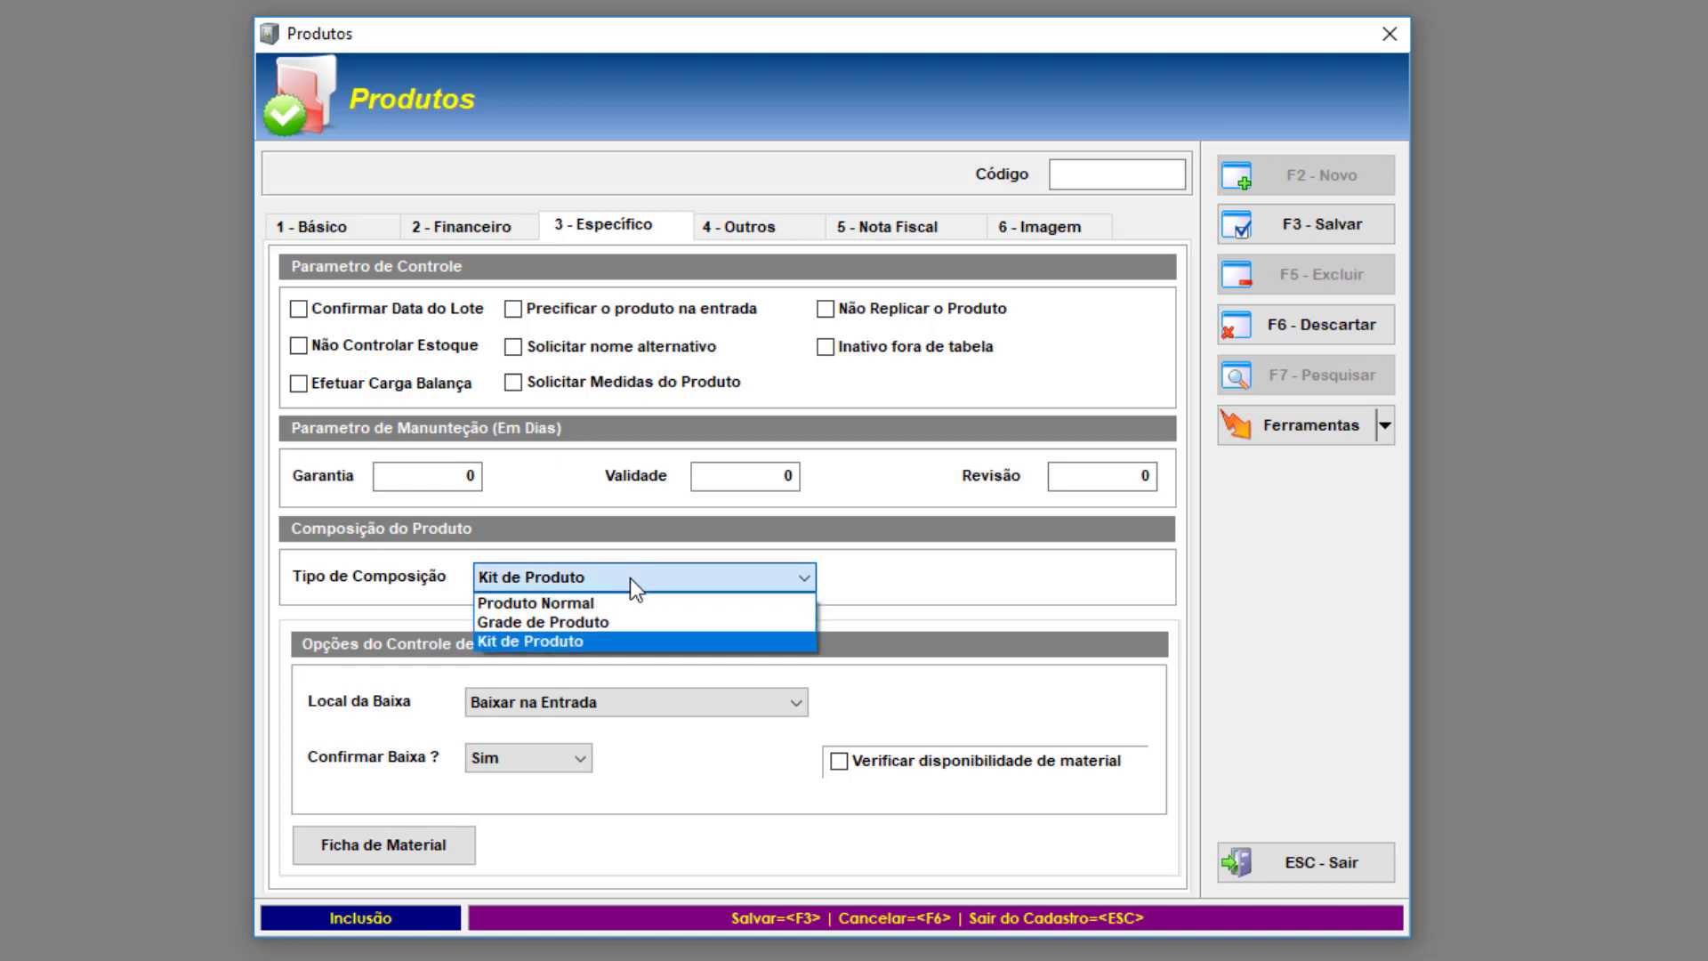
left_click(573, 602)
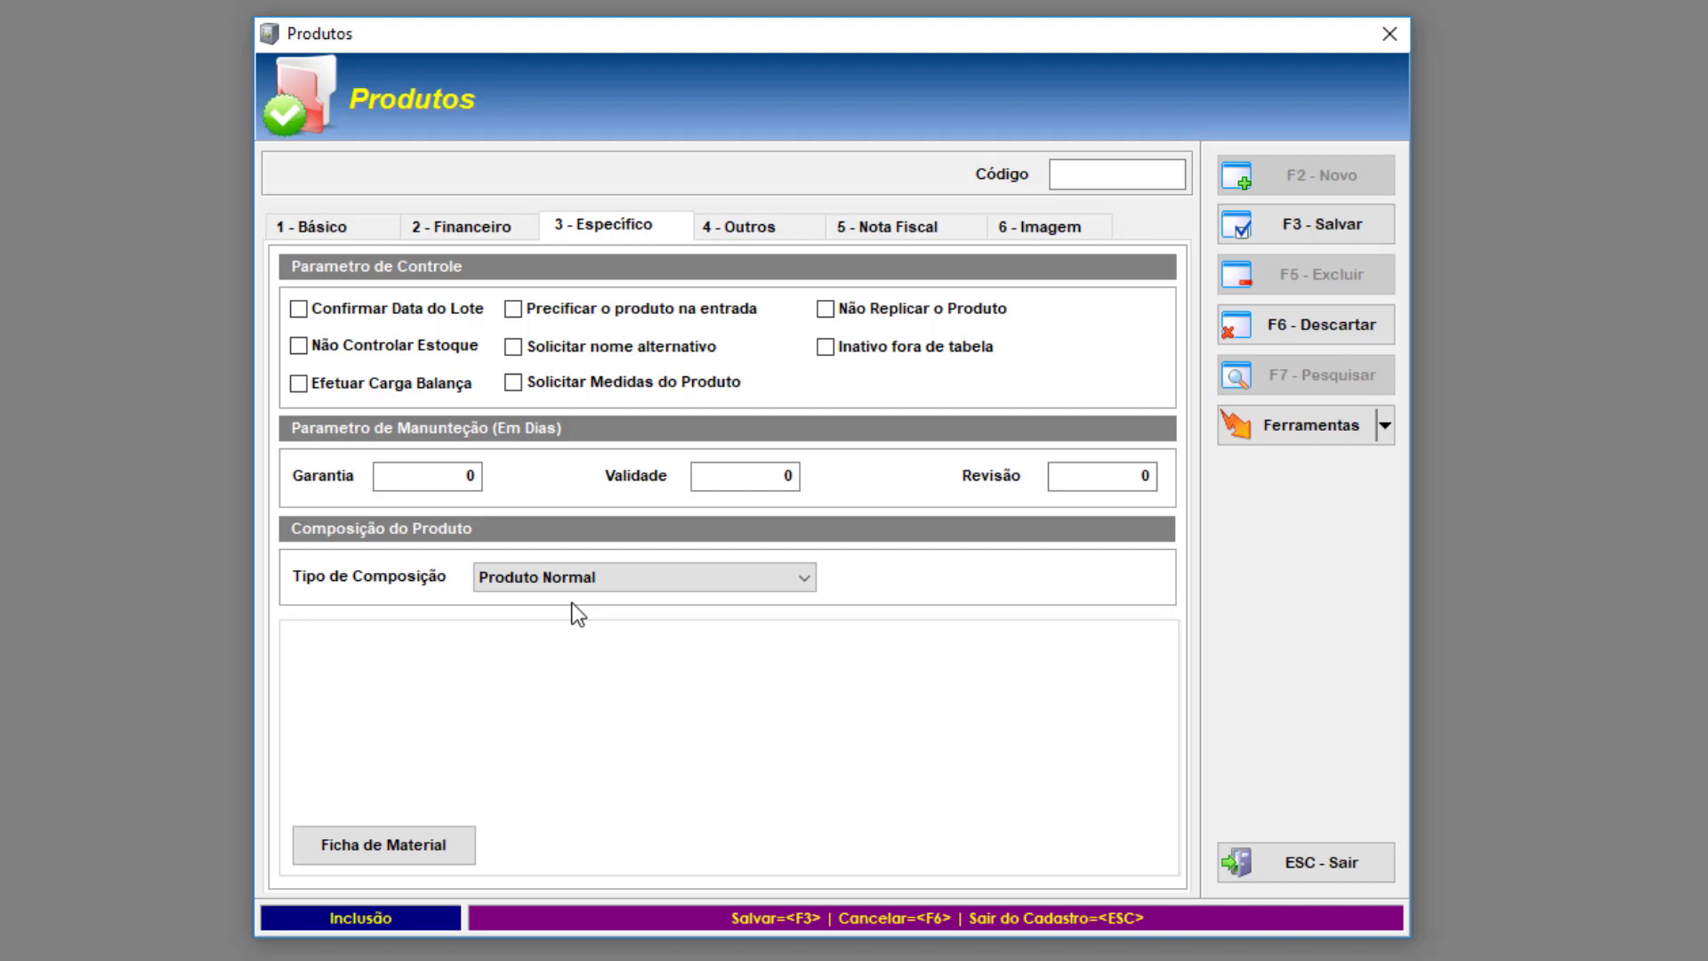
left_click(572, 574)
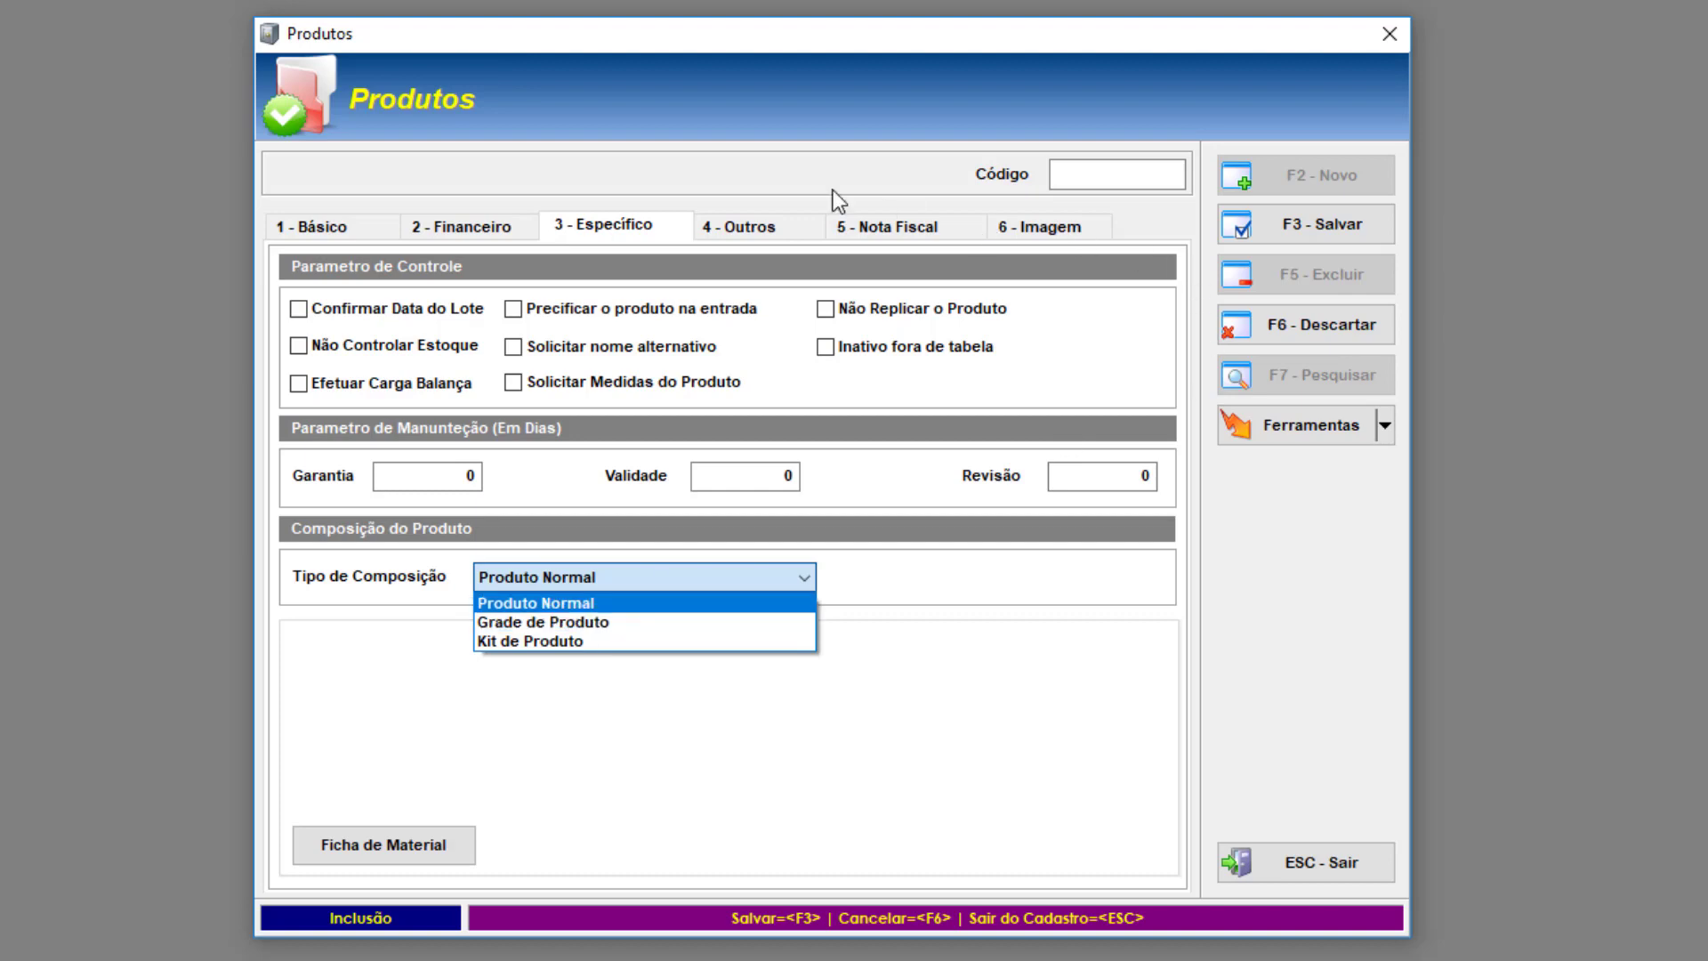
Look over the product's Outros data, examining the Mínimo, Ideal and Máximo stock fields
left_click(761, 233)
left_click(777, 234)
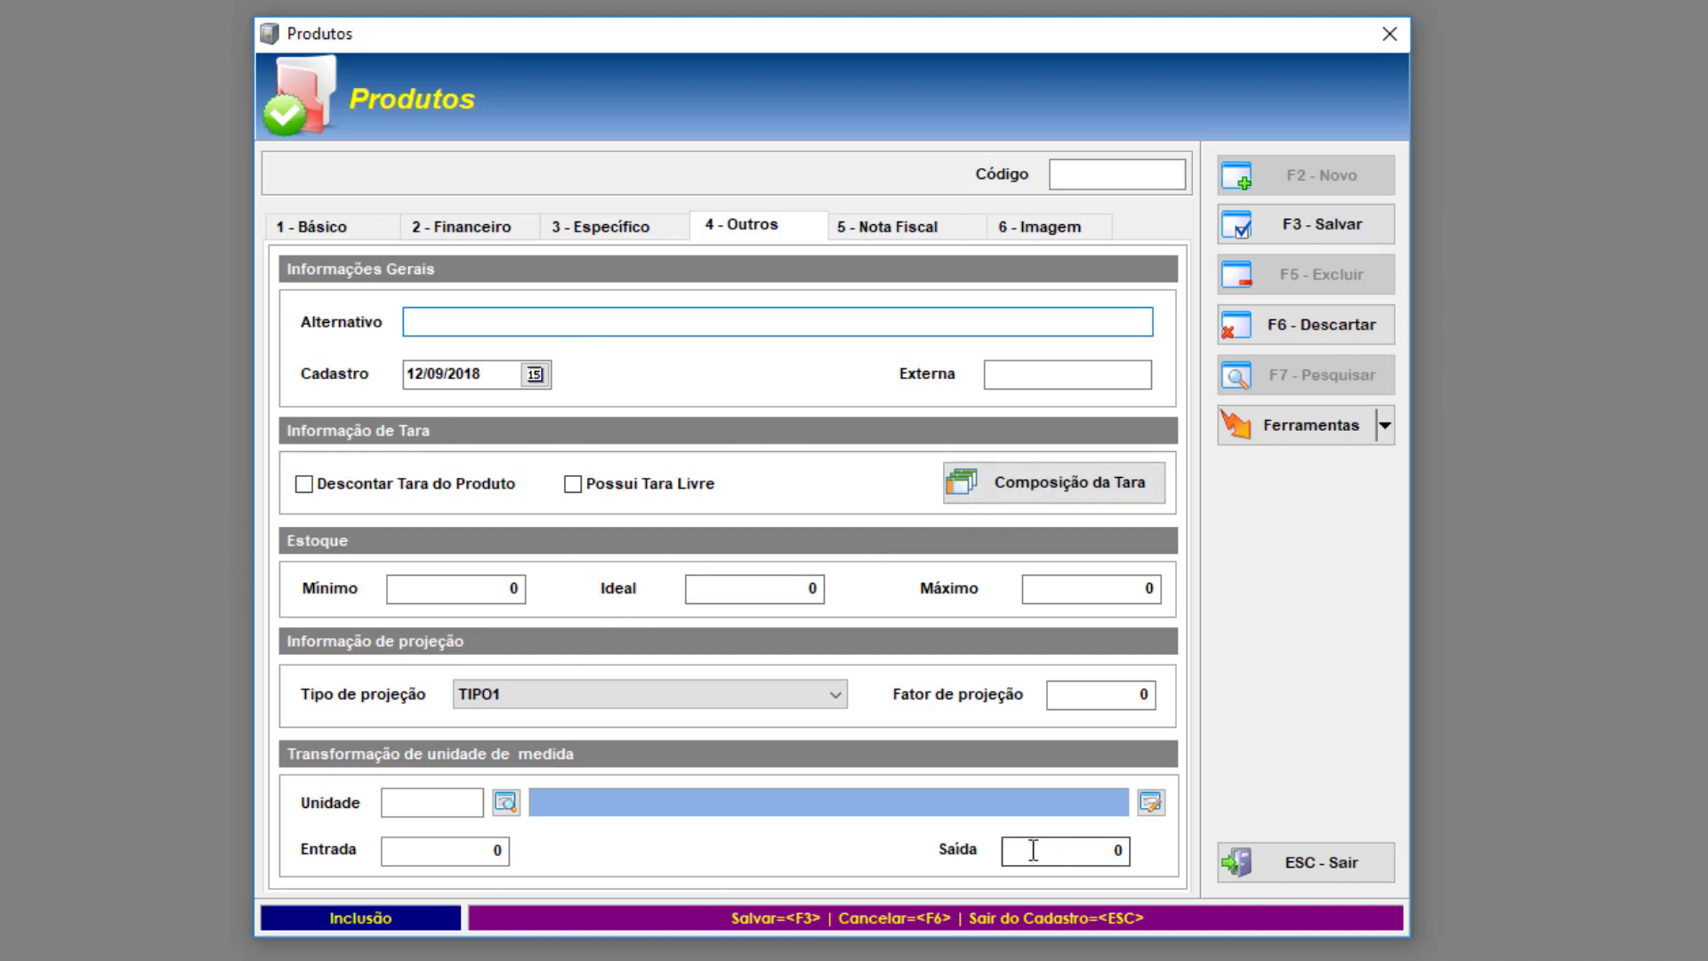
left_click(430, 590)
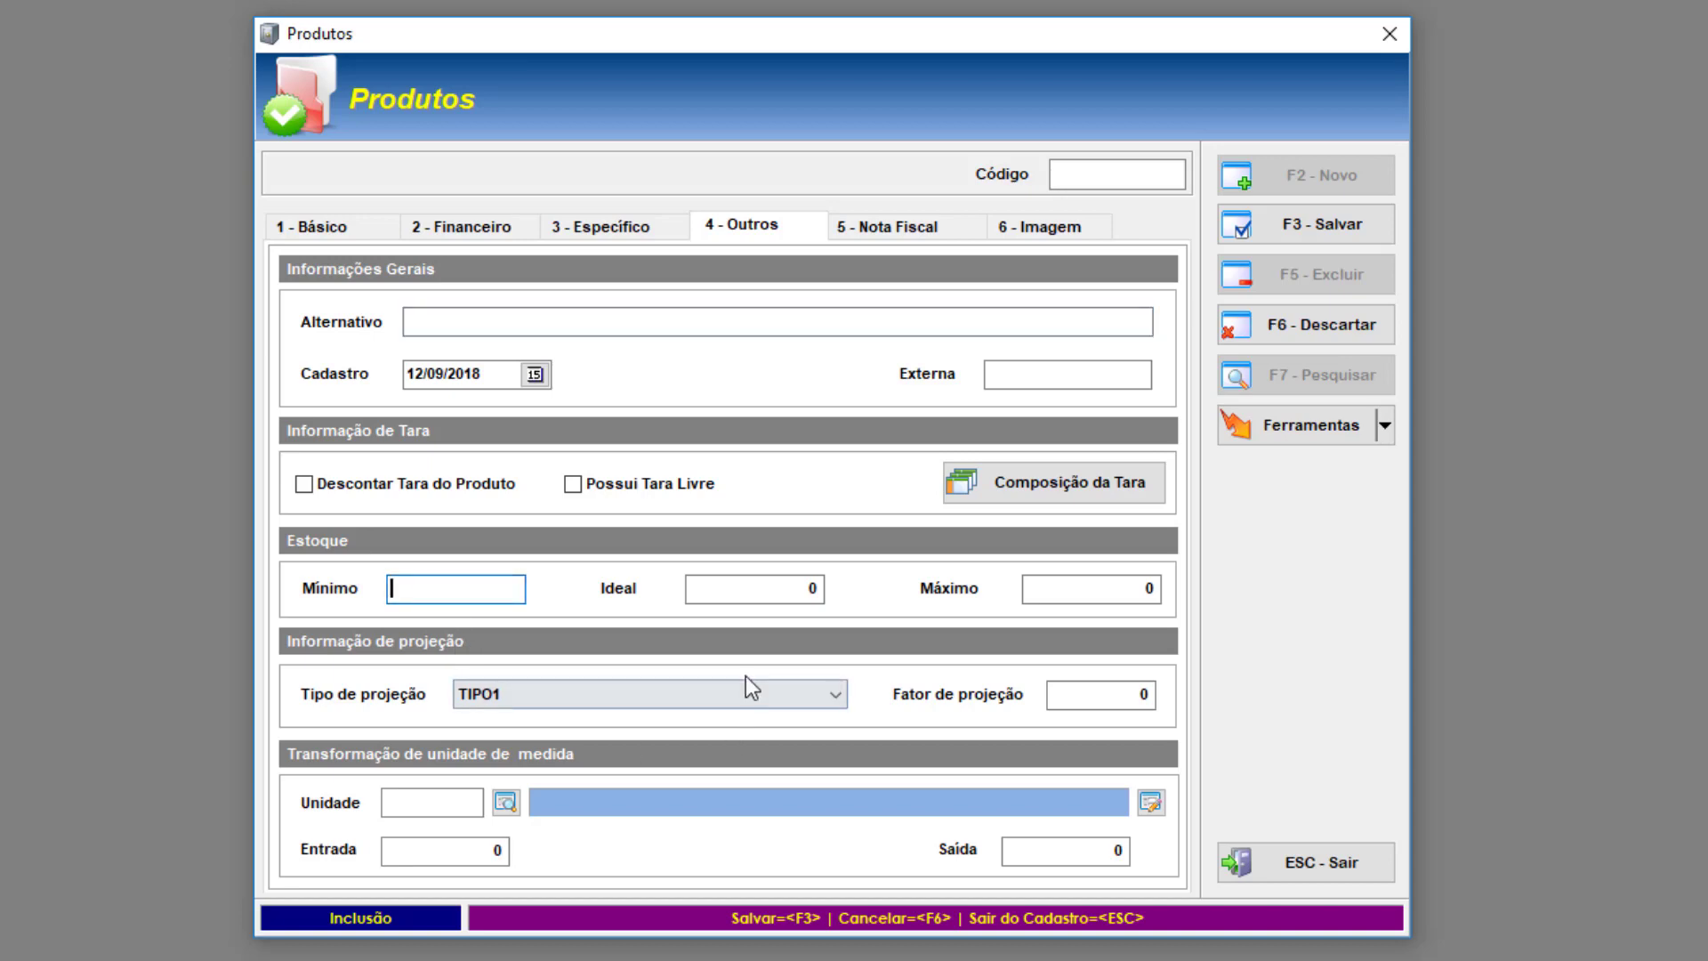
left_click(737, 593)
left_click(1076, 591)
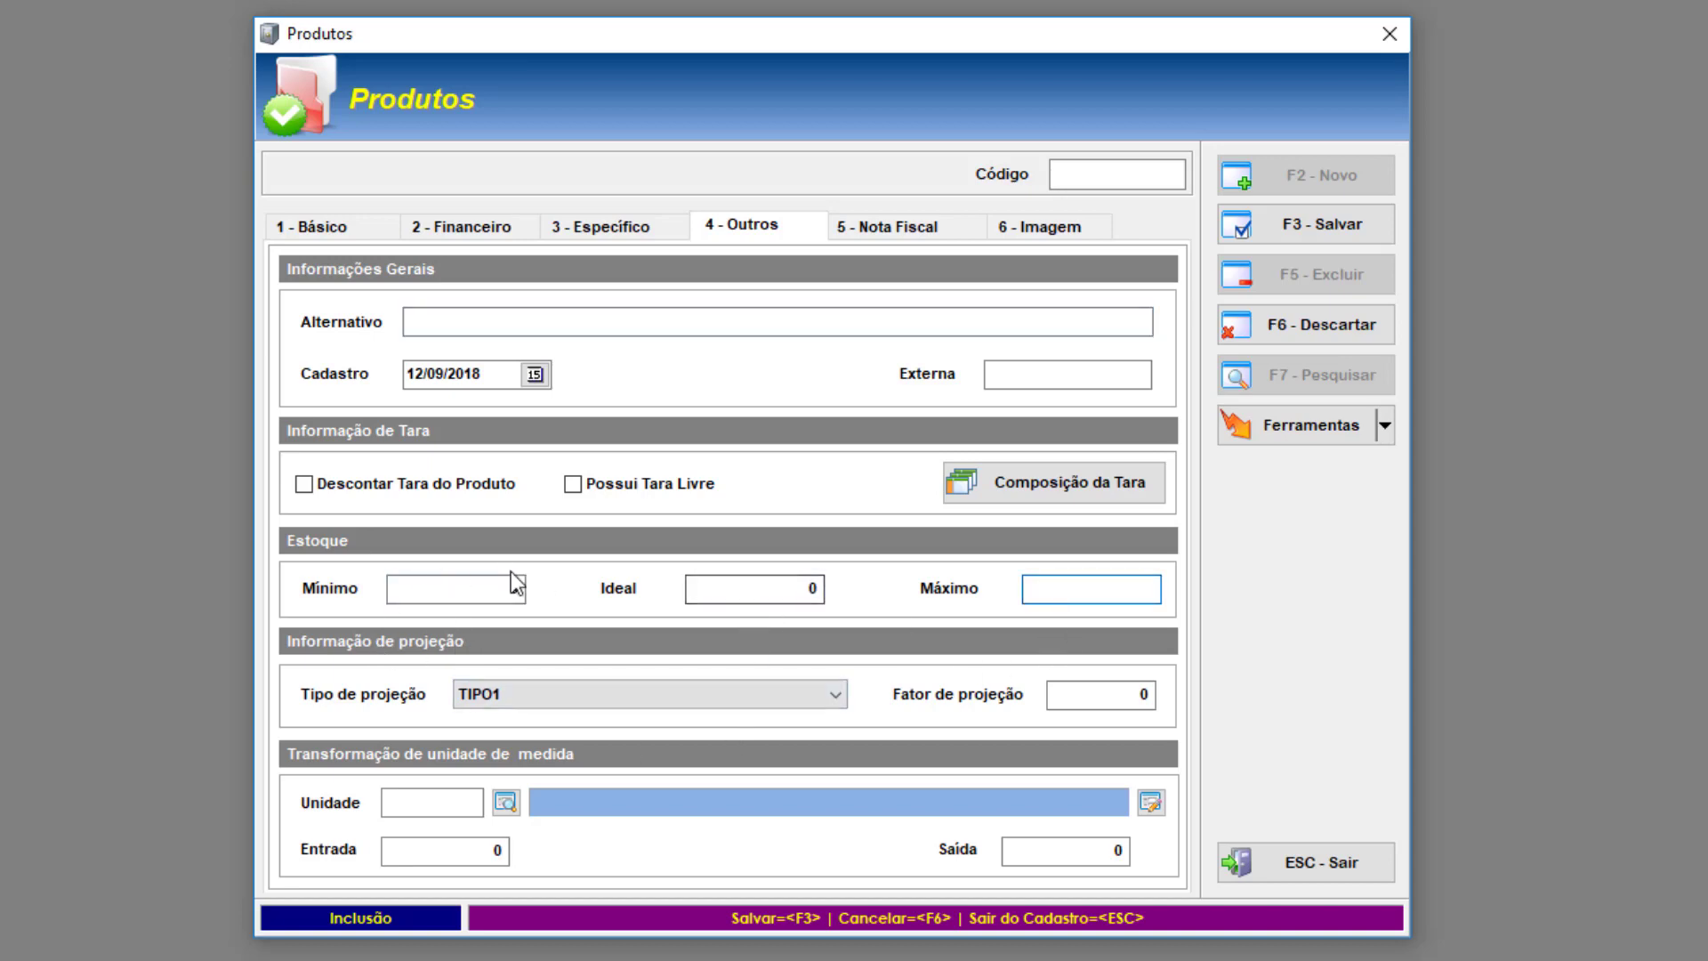
left_click(442, 603)
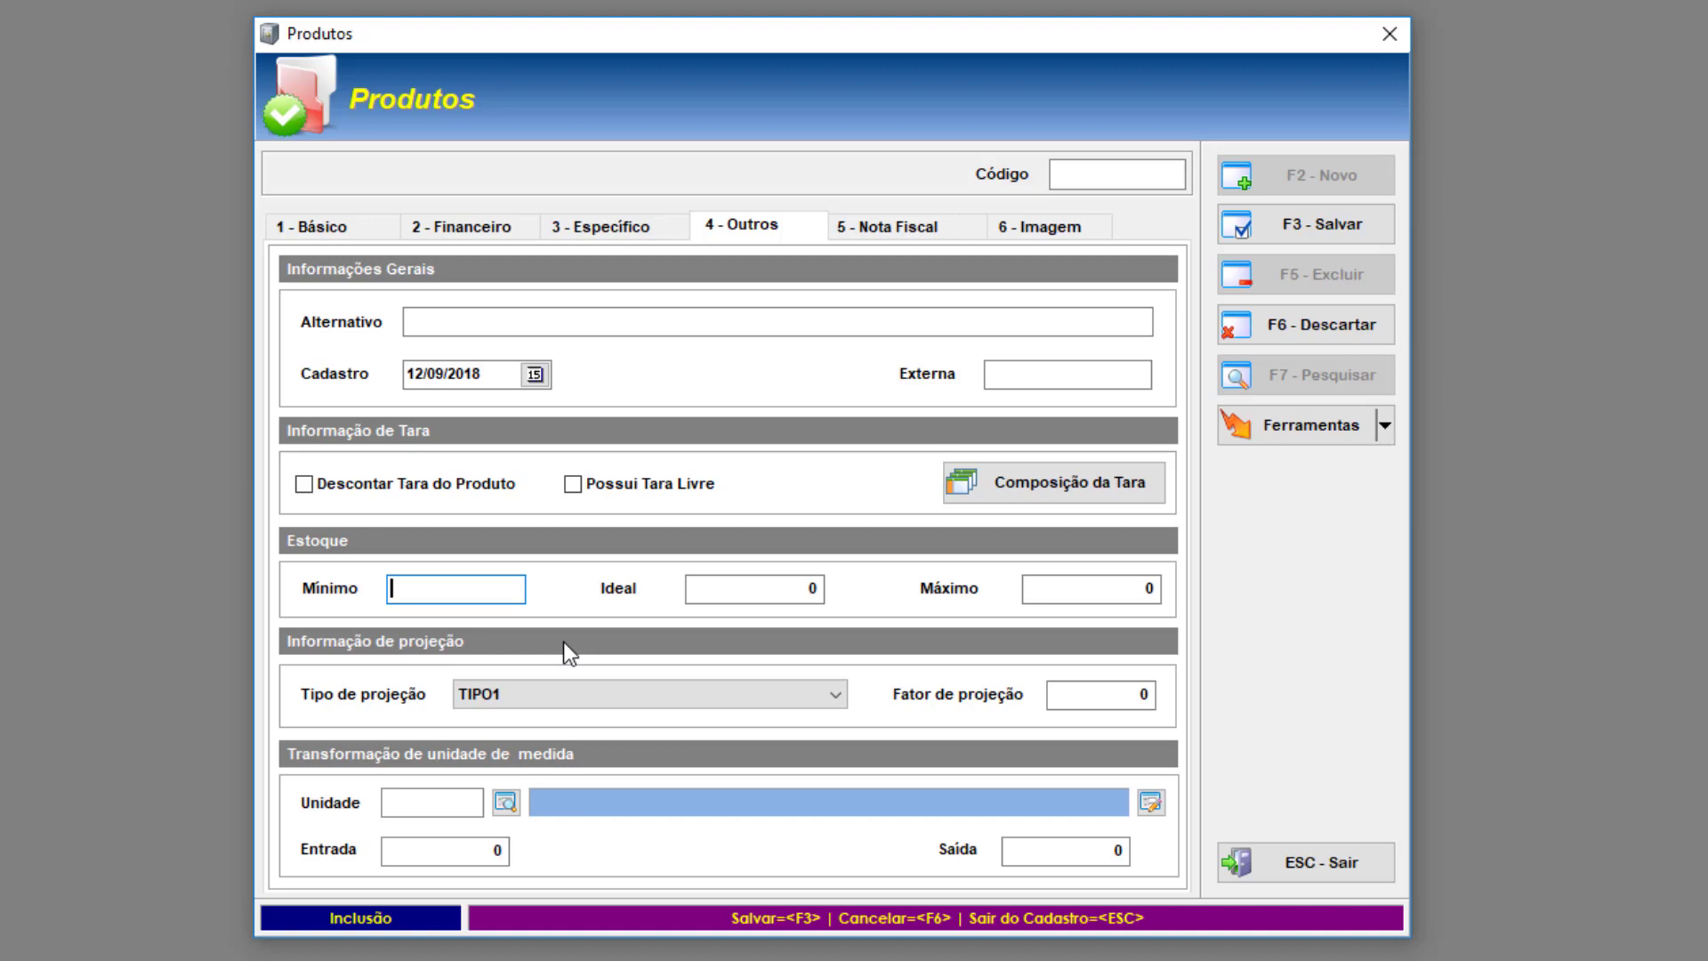
left_click(763, 589)
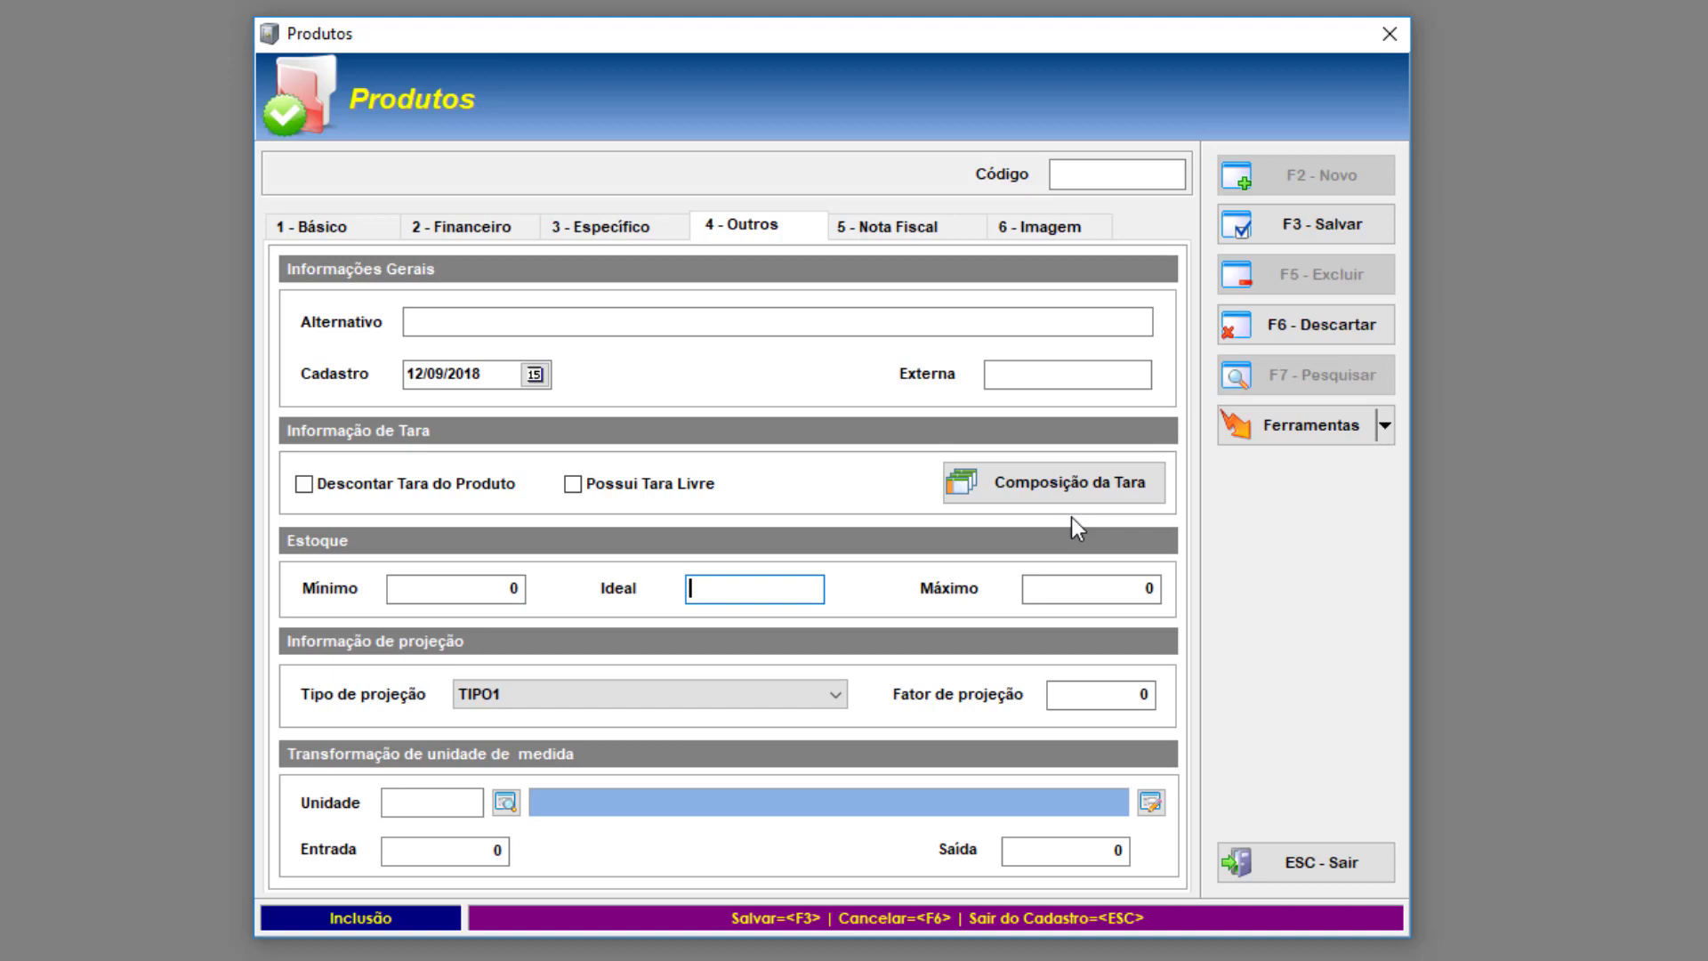
left_click(1084, 598)
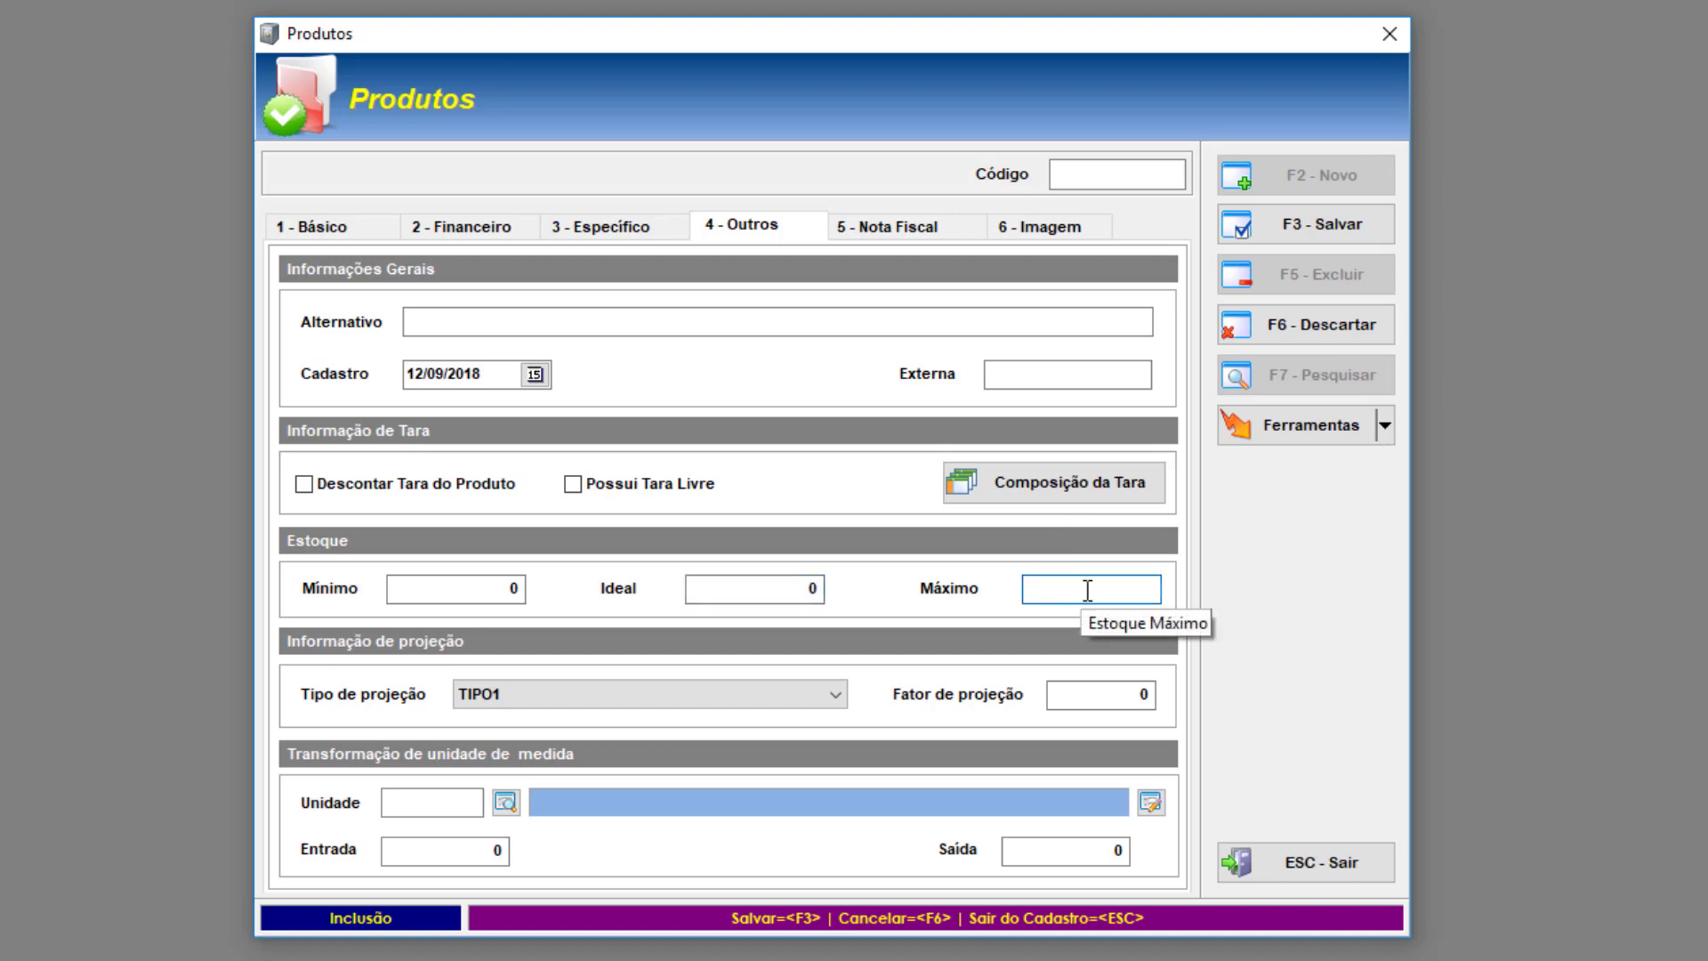
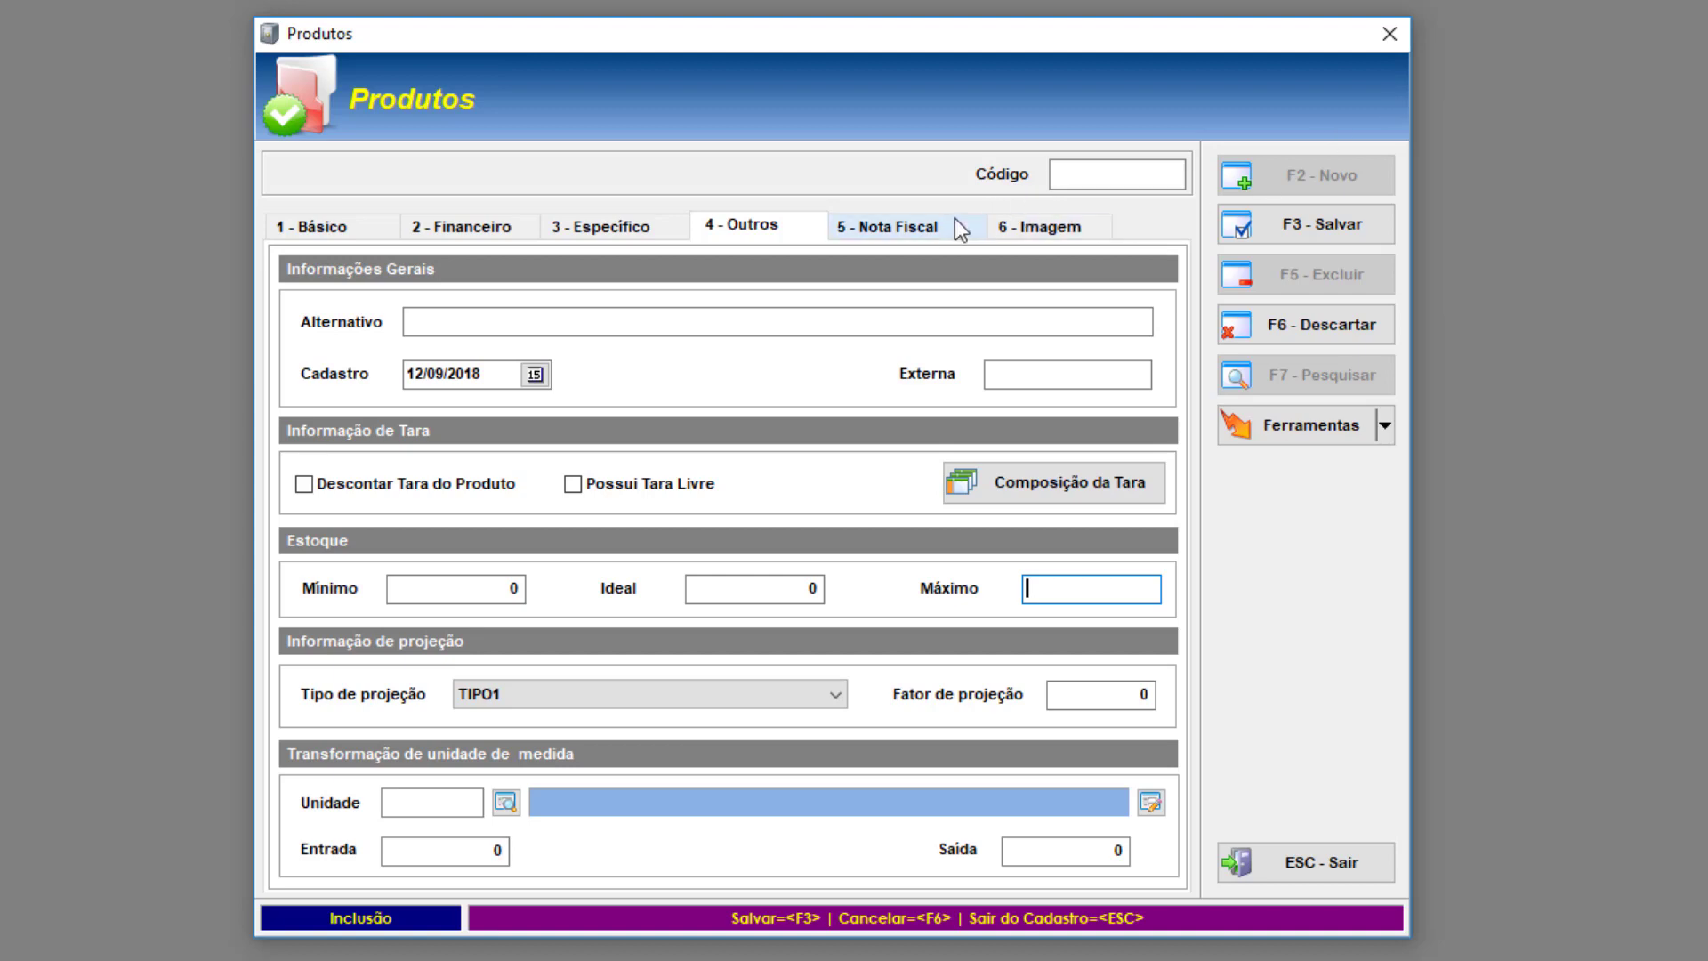
Compare the product's description in the Nota Fiscal data with the one in its Básico data
left_click(926, 228)
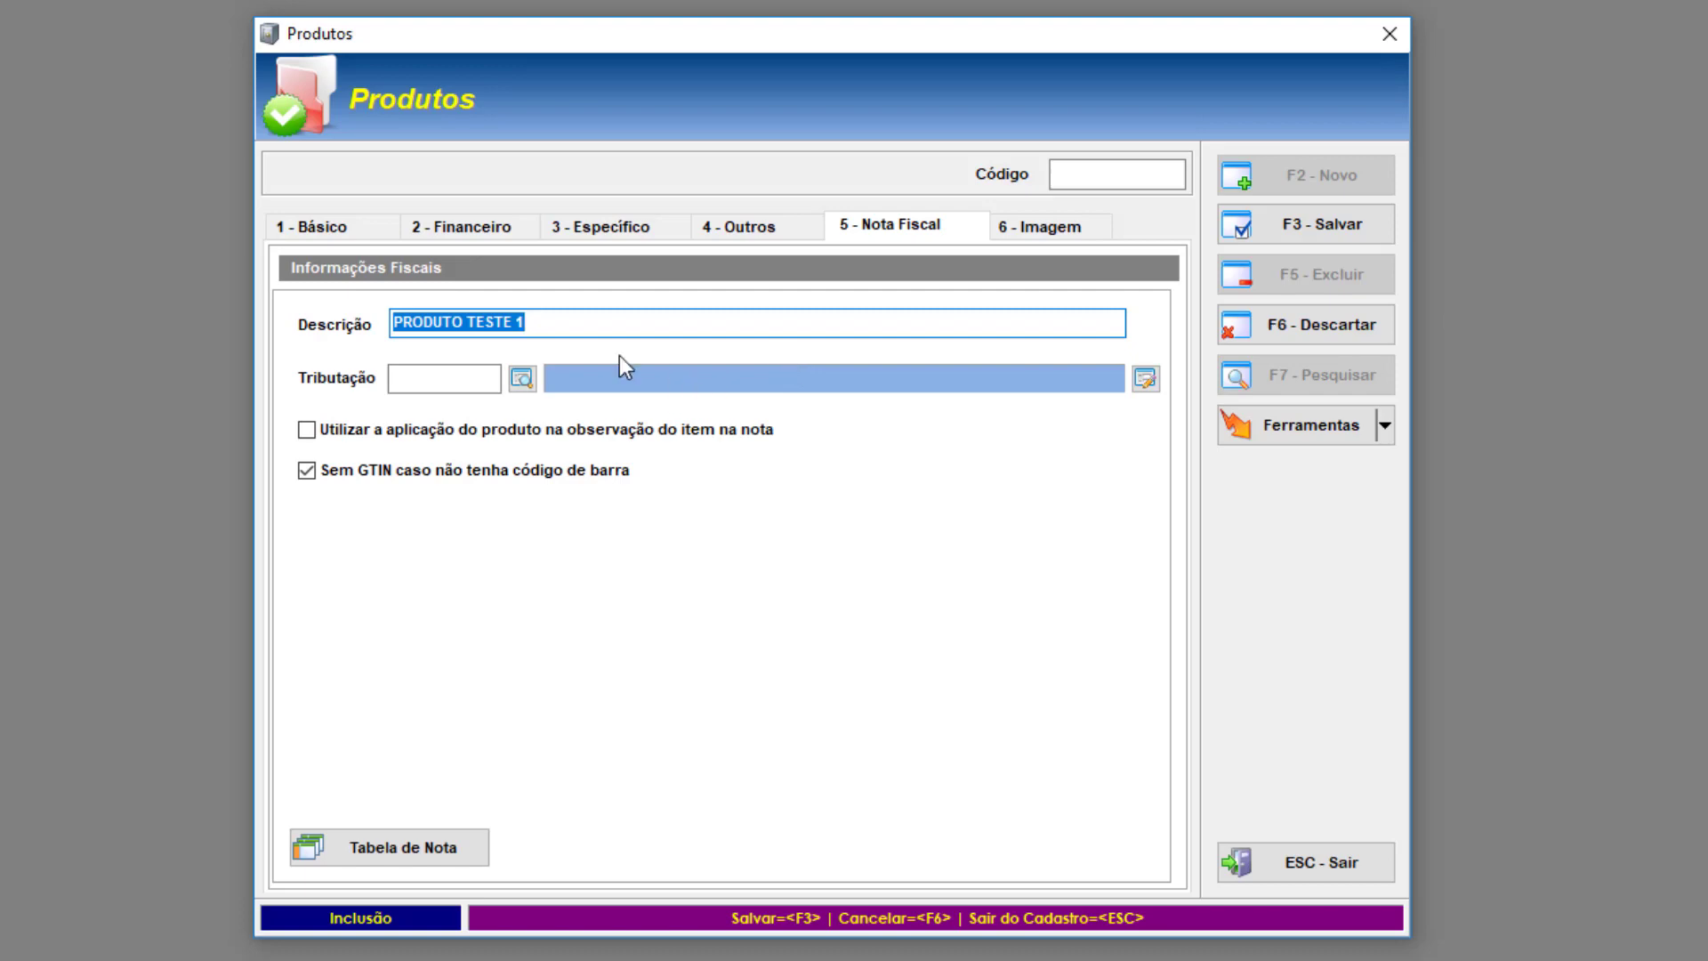
left_click(536, 321)
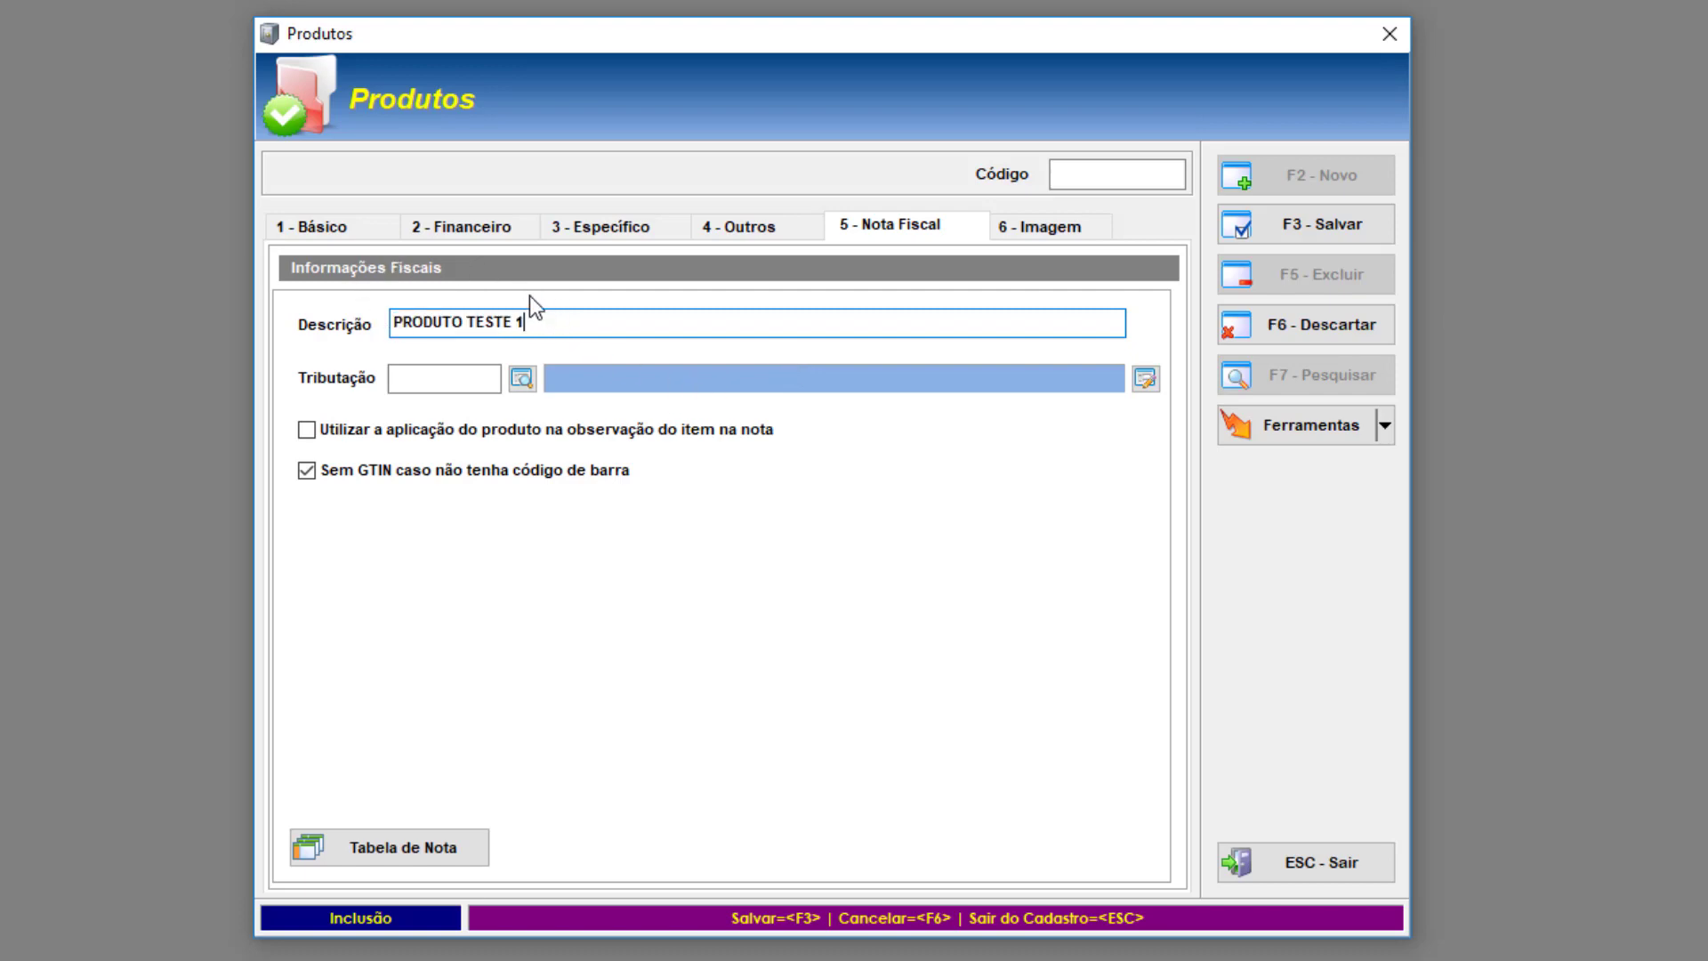
left_click(368, 228)
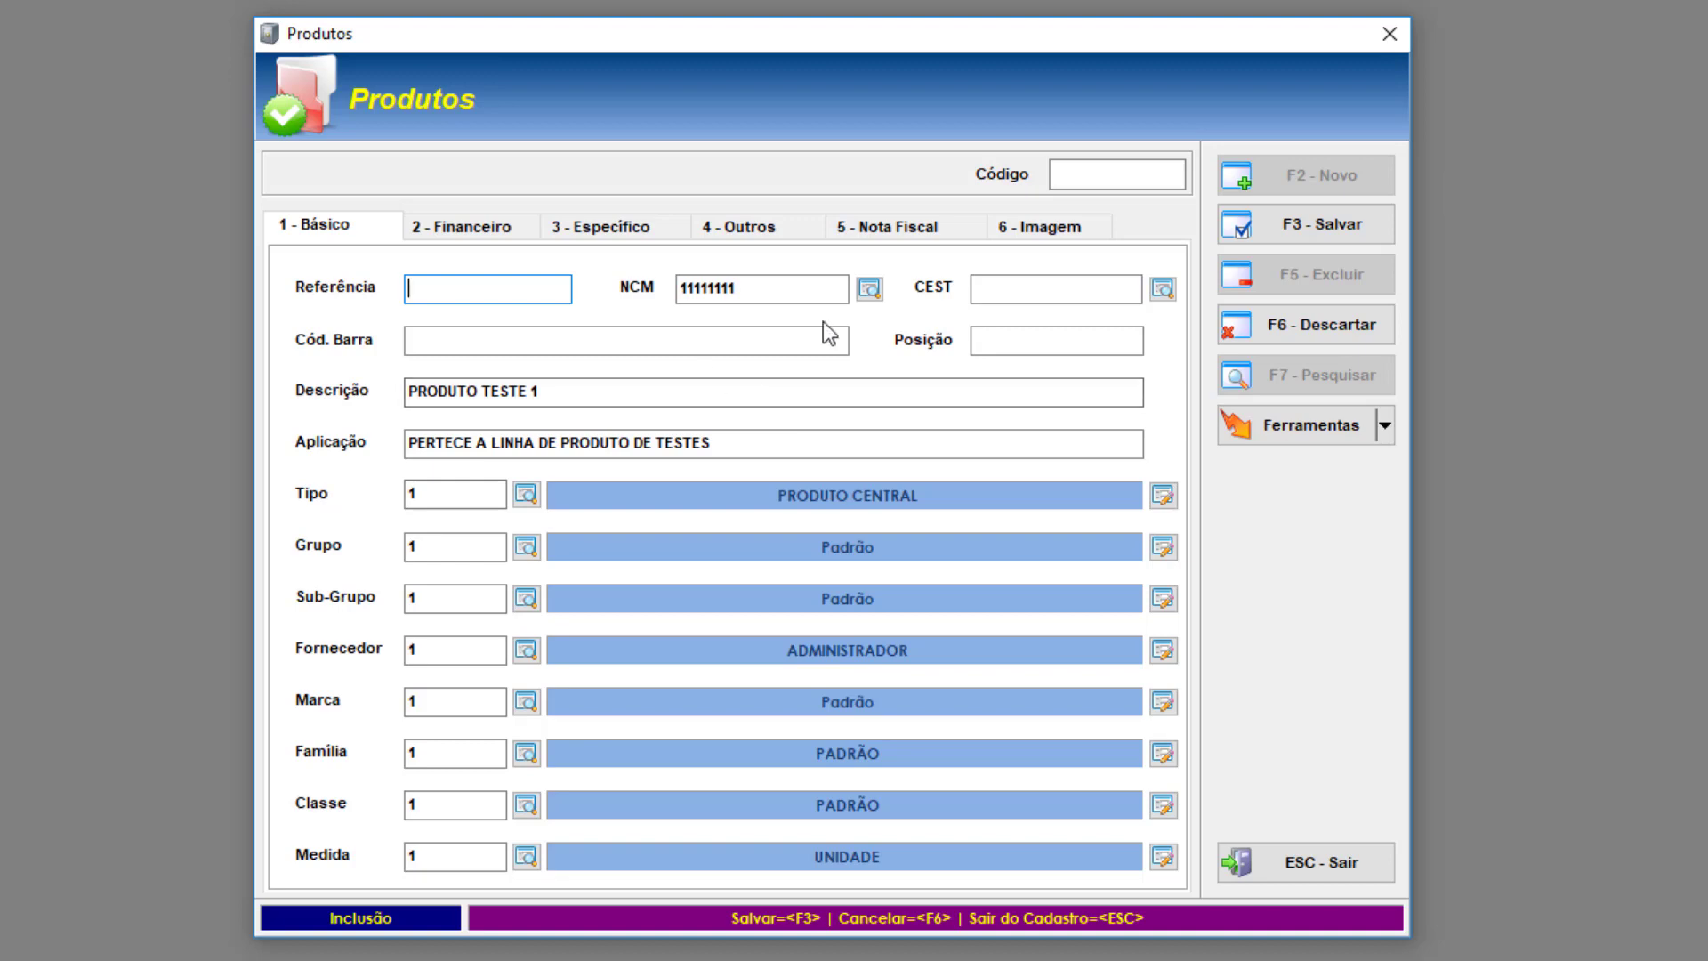
left_click(860, 228)
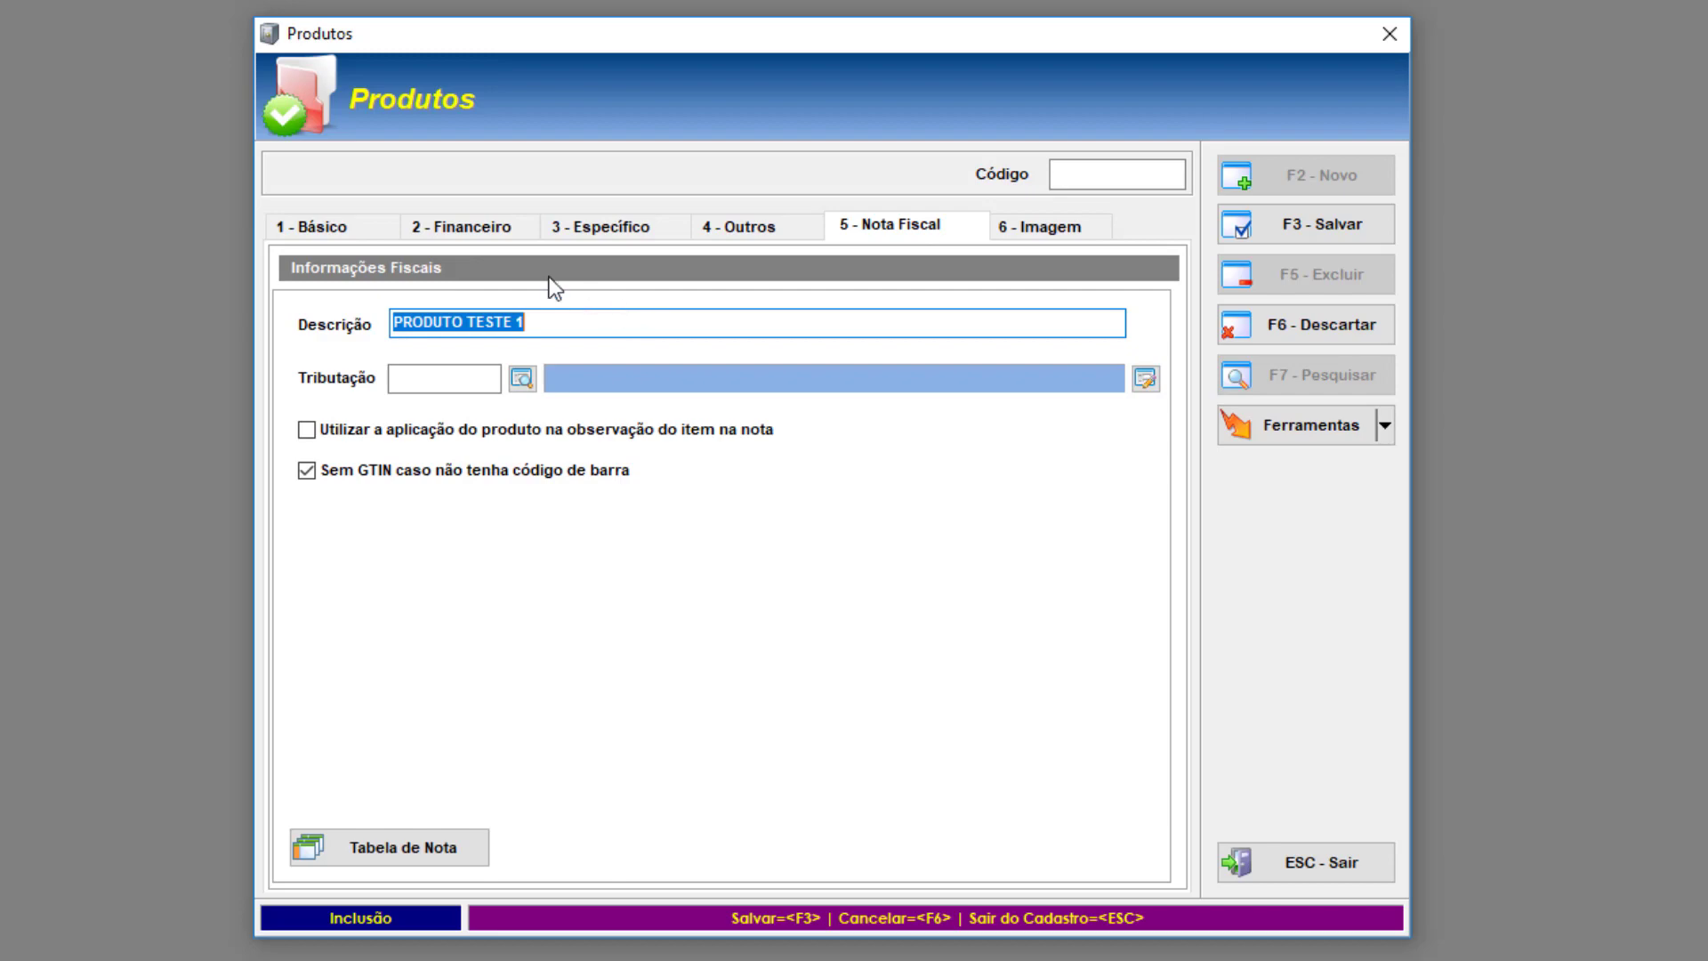
left_click(365, 231)
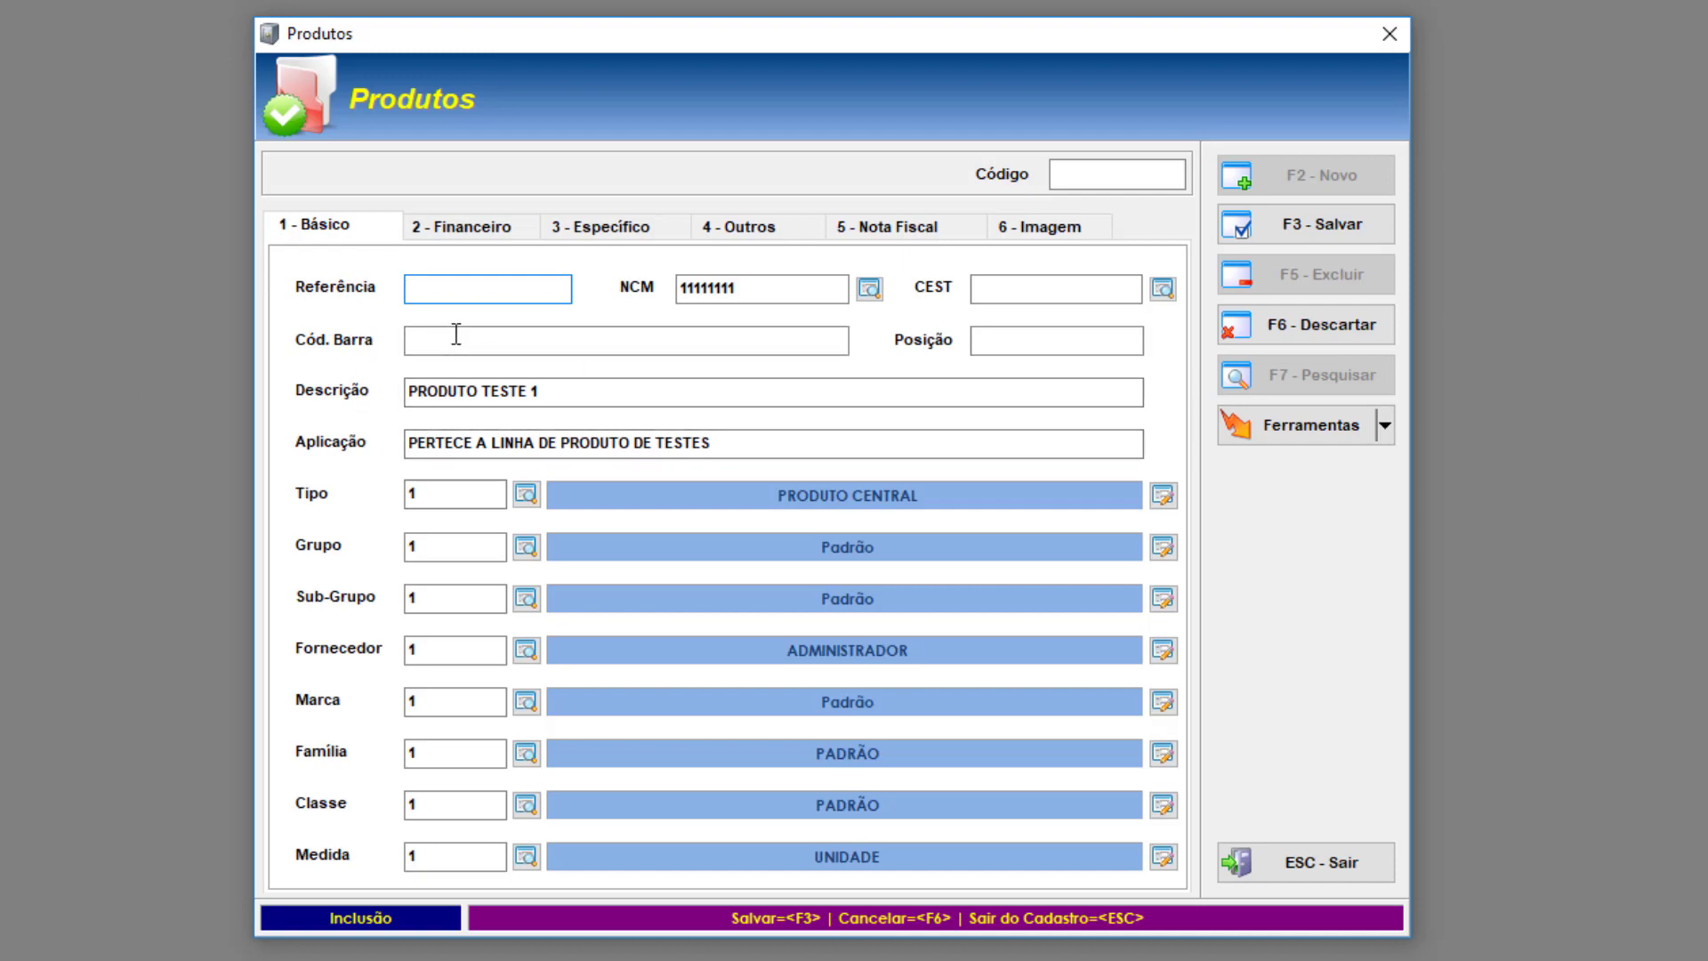
Set the product's Tributação to code 1 in its Nota Fiscal data
left_click(890, 228)
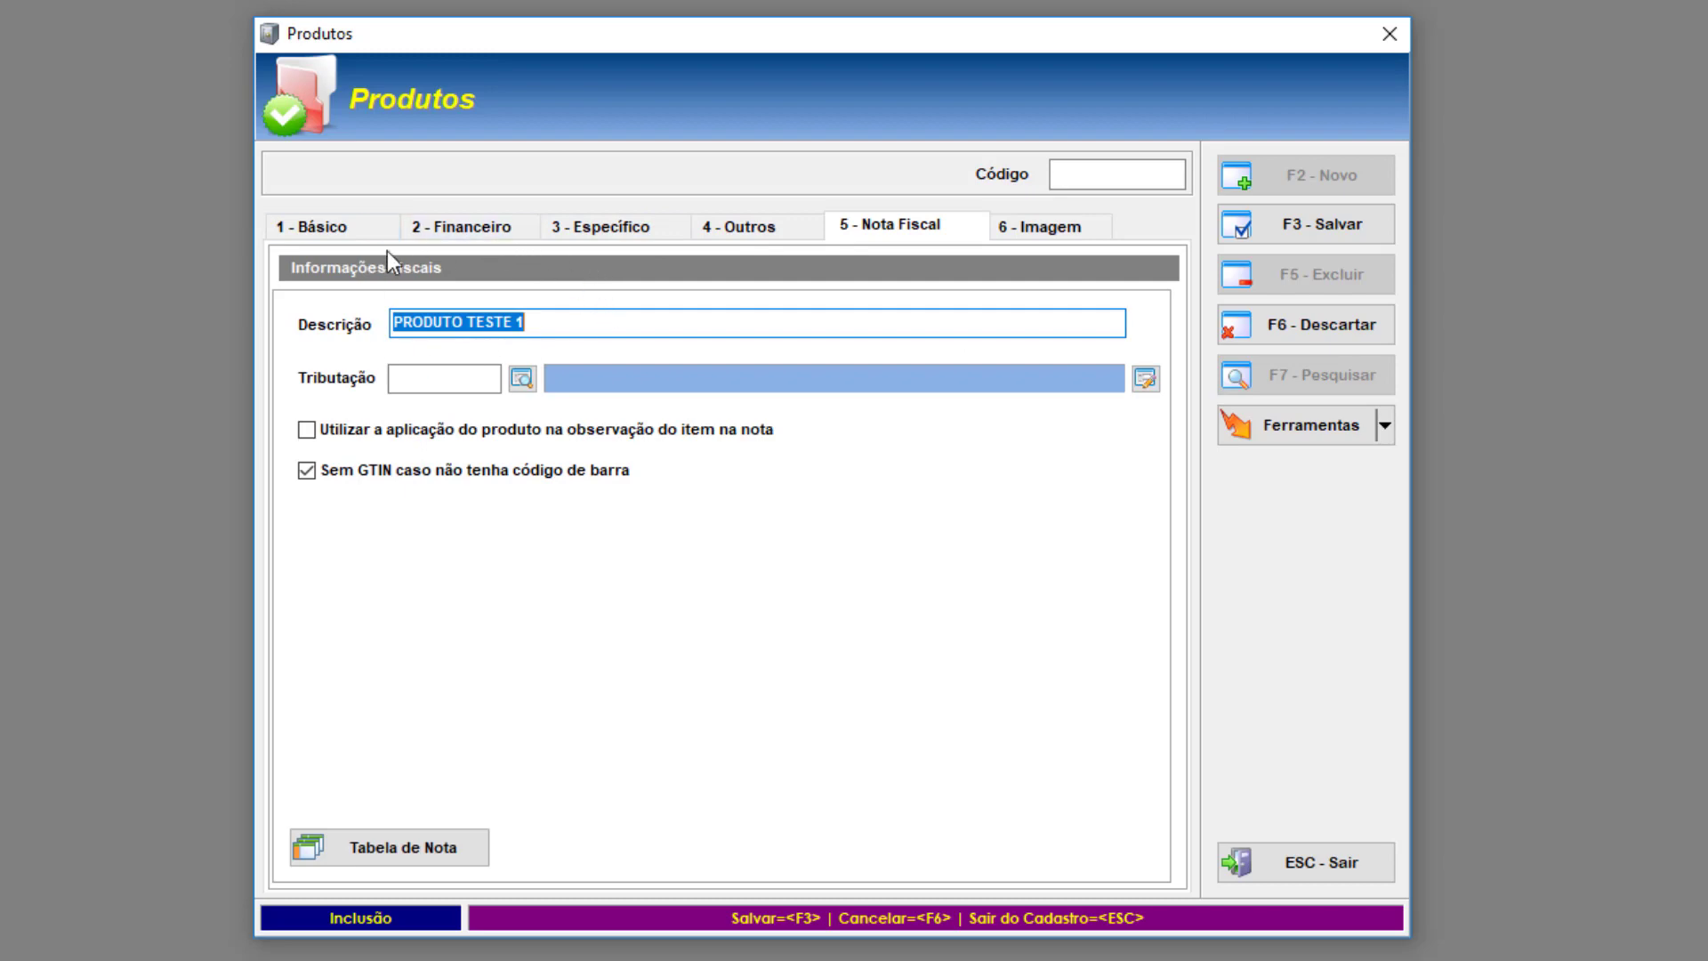
left_click(453, 377)
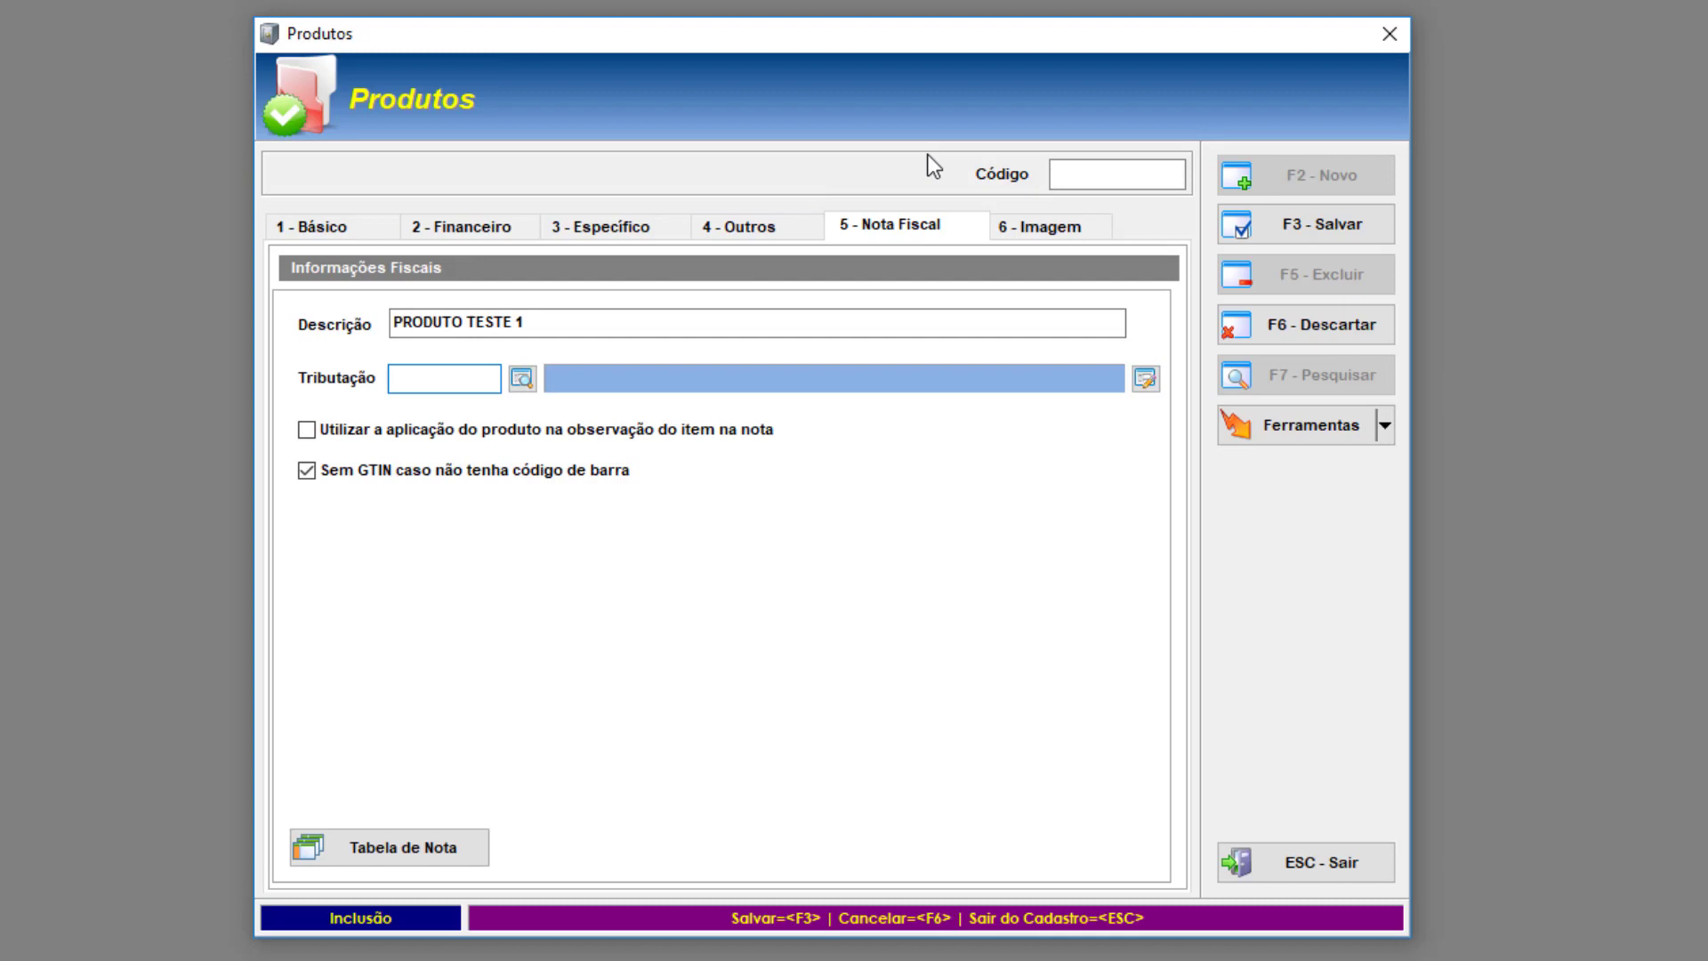
type("1")
key("Tab")
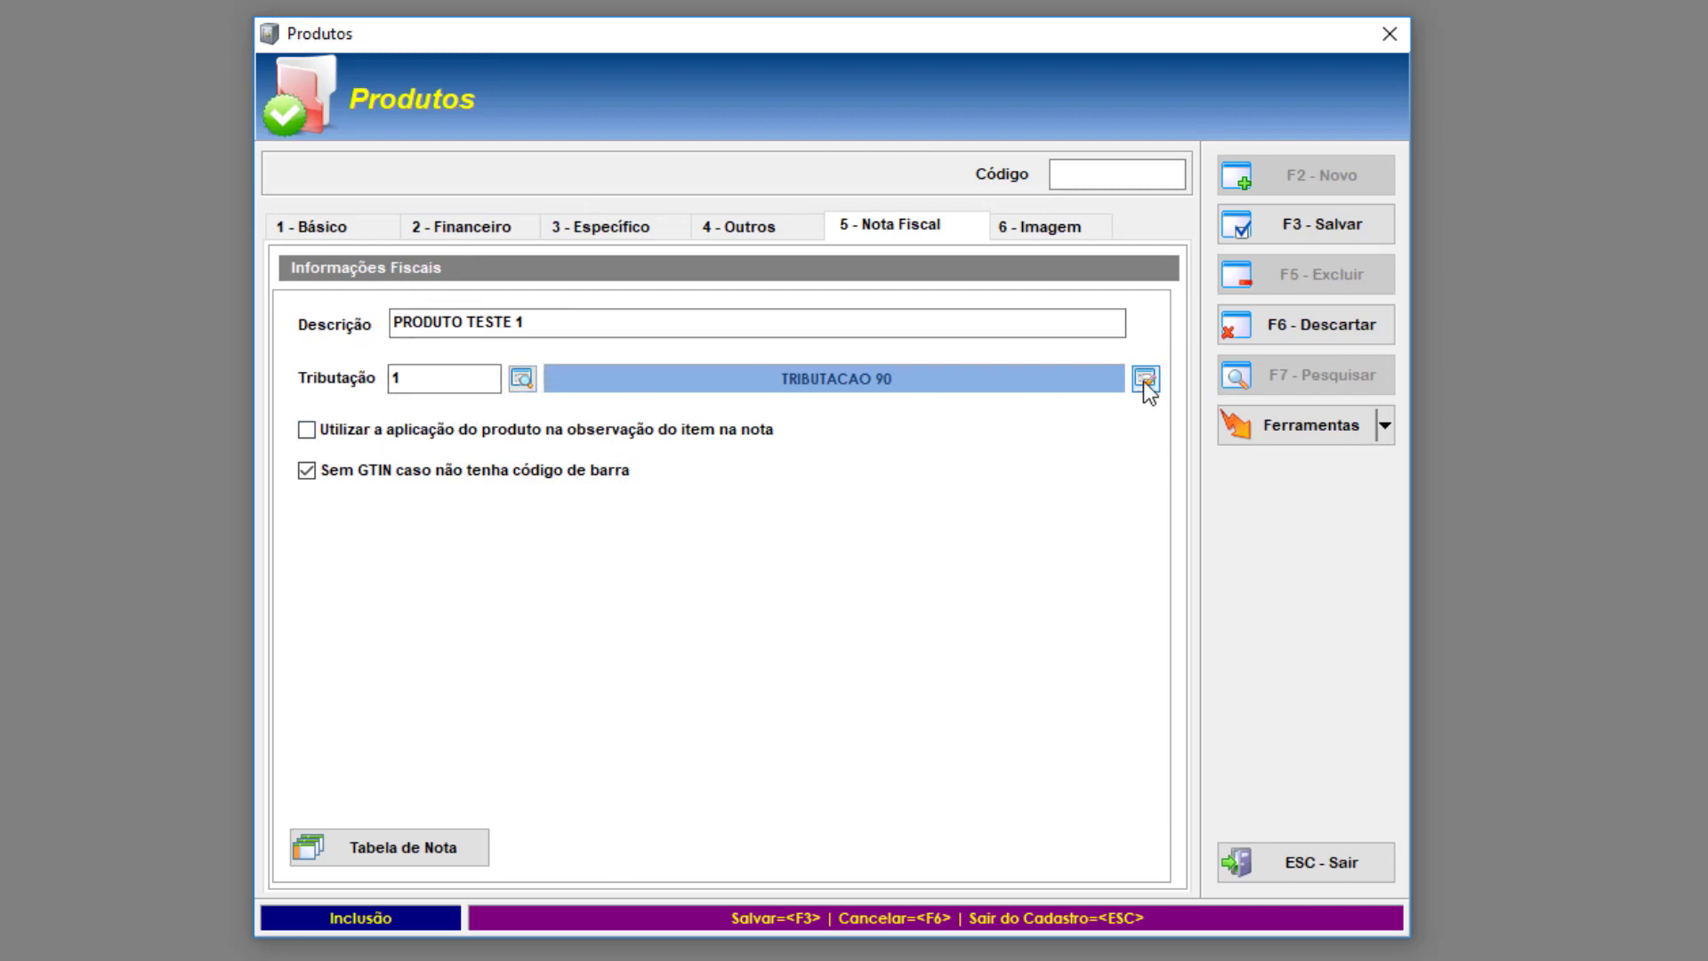
Check the fiscal operations available for the product's Tributação and cancel the search without changing the selection
left_click(529, 387)
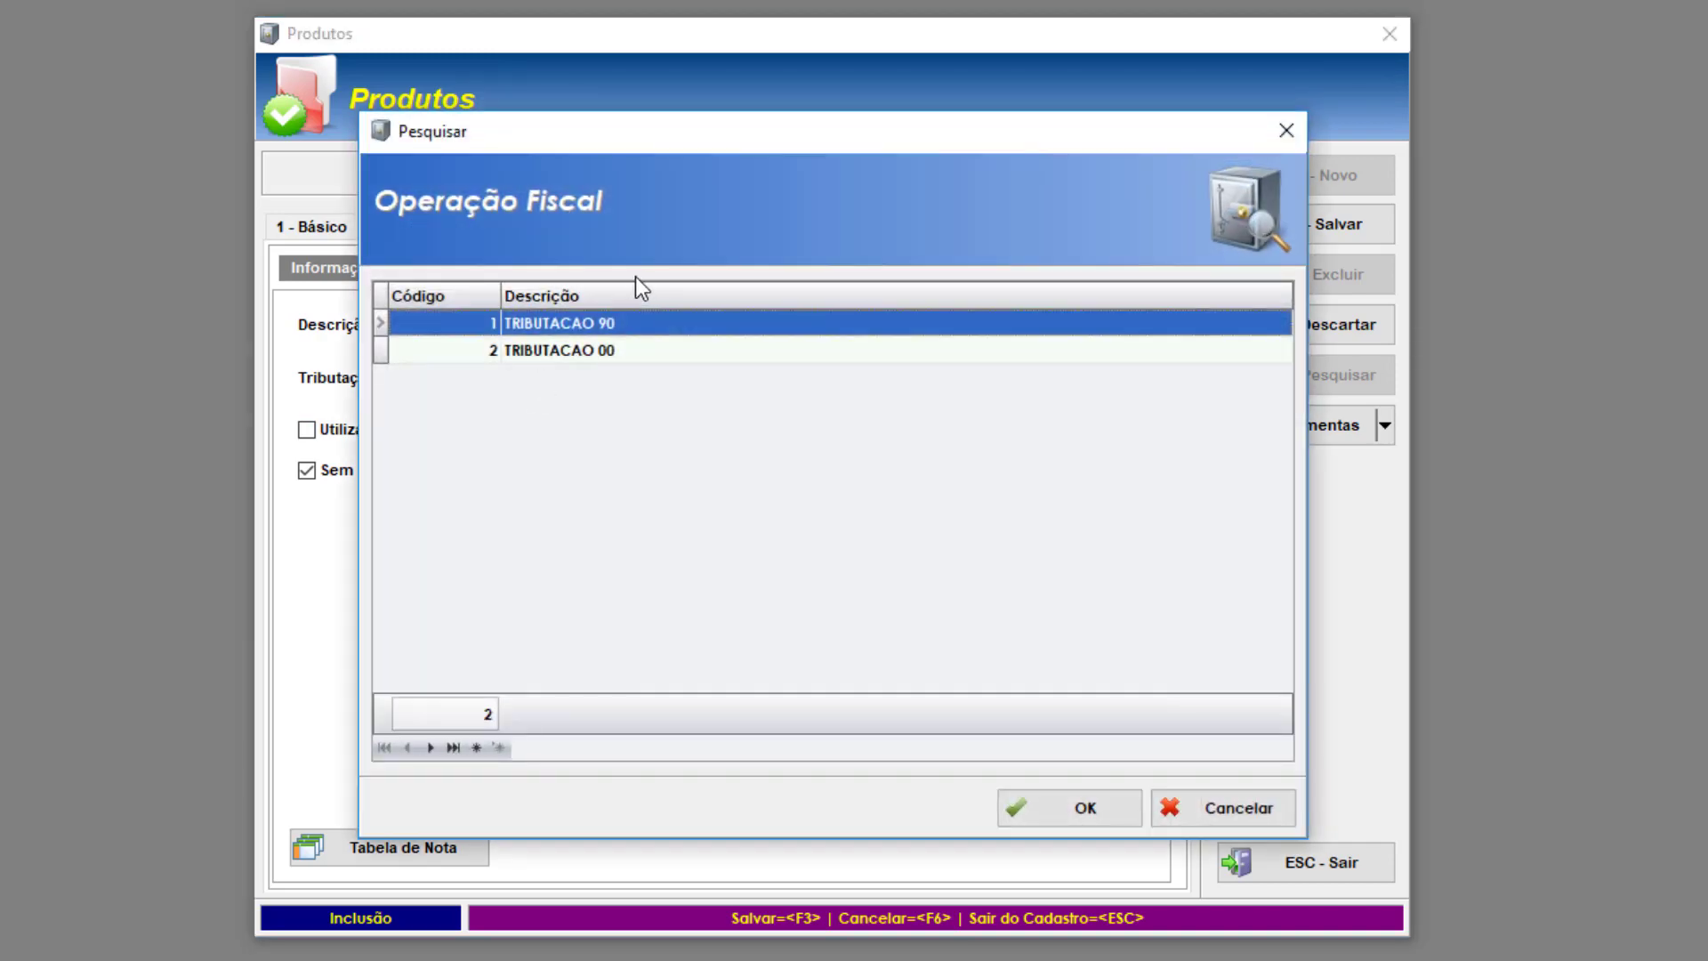
left_click(611, 356)
left_click(633, 325)
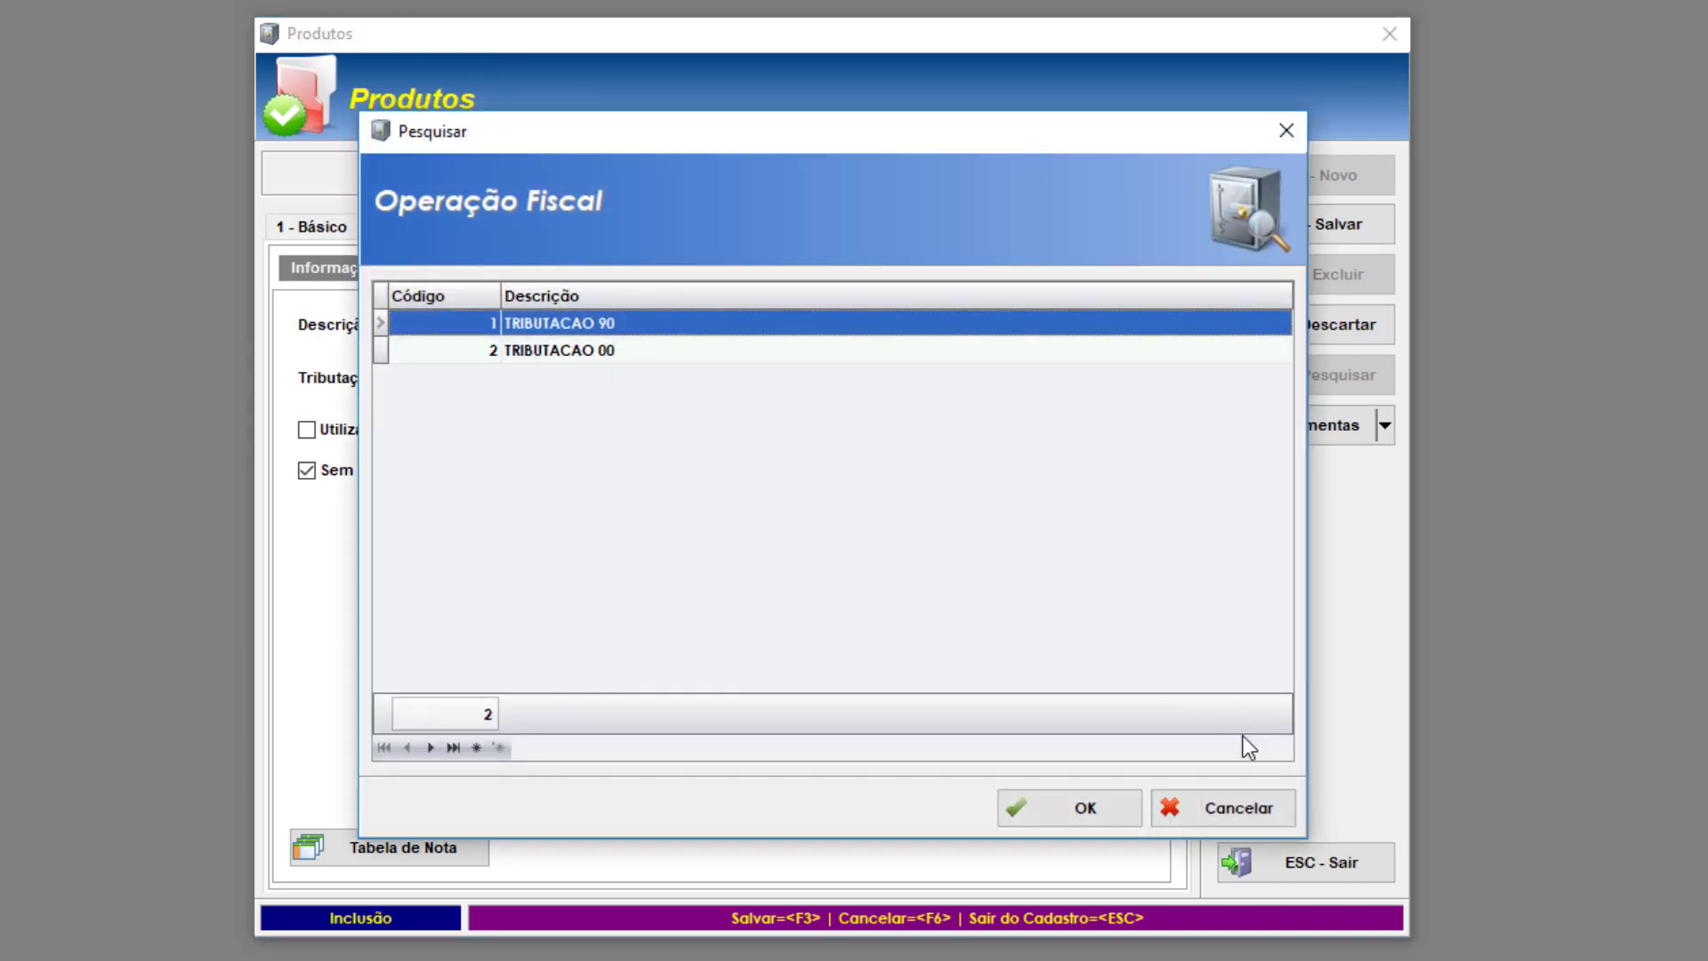
left_click(1235, 803)
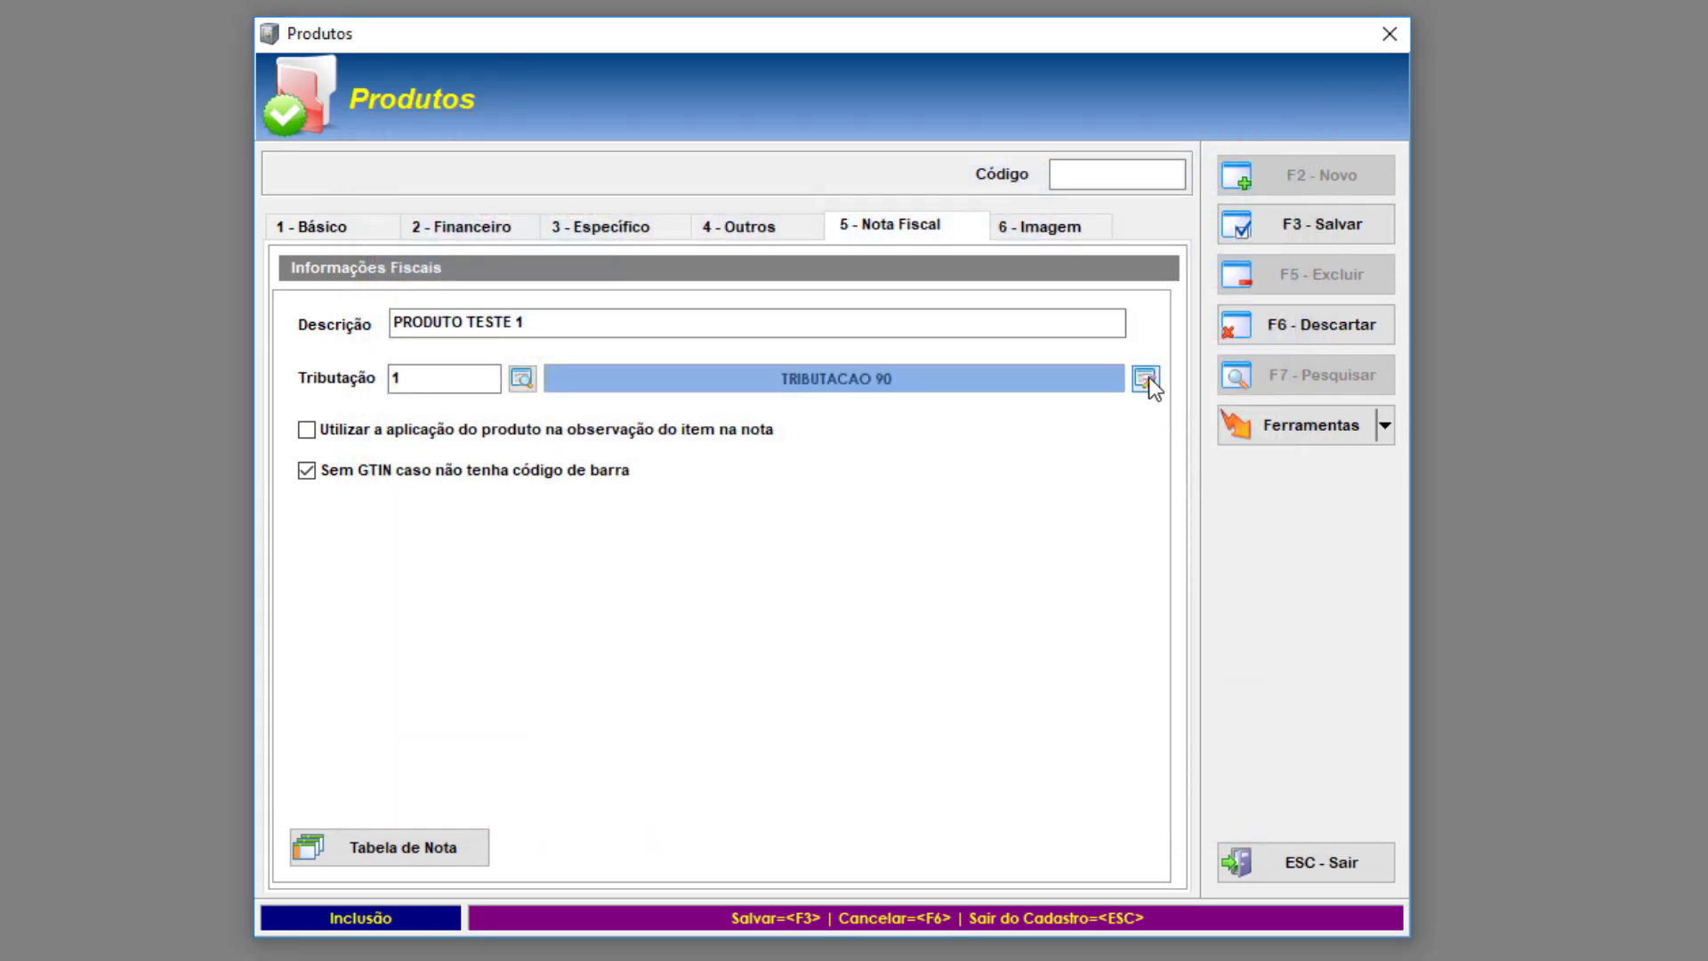
Open the Tributação Fiscal registration from the product and retrieve the TRIBUTACAO 90 record
left_click(1147, 378)
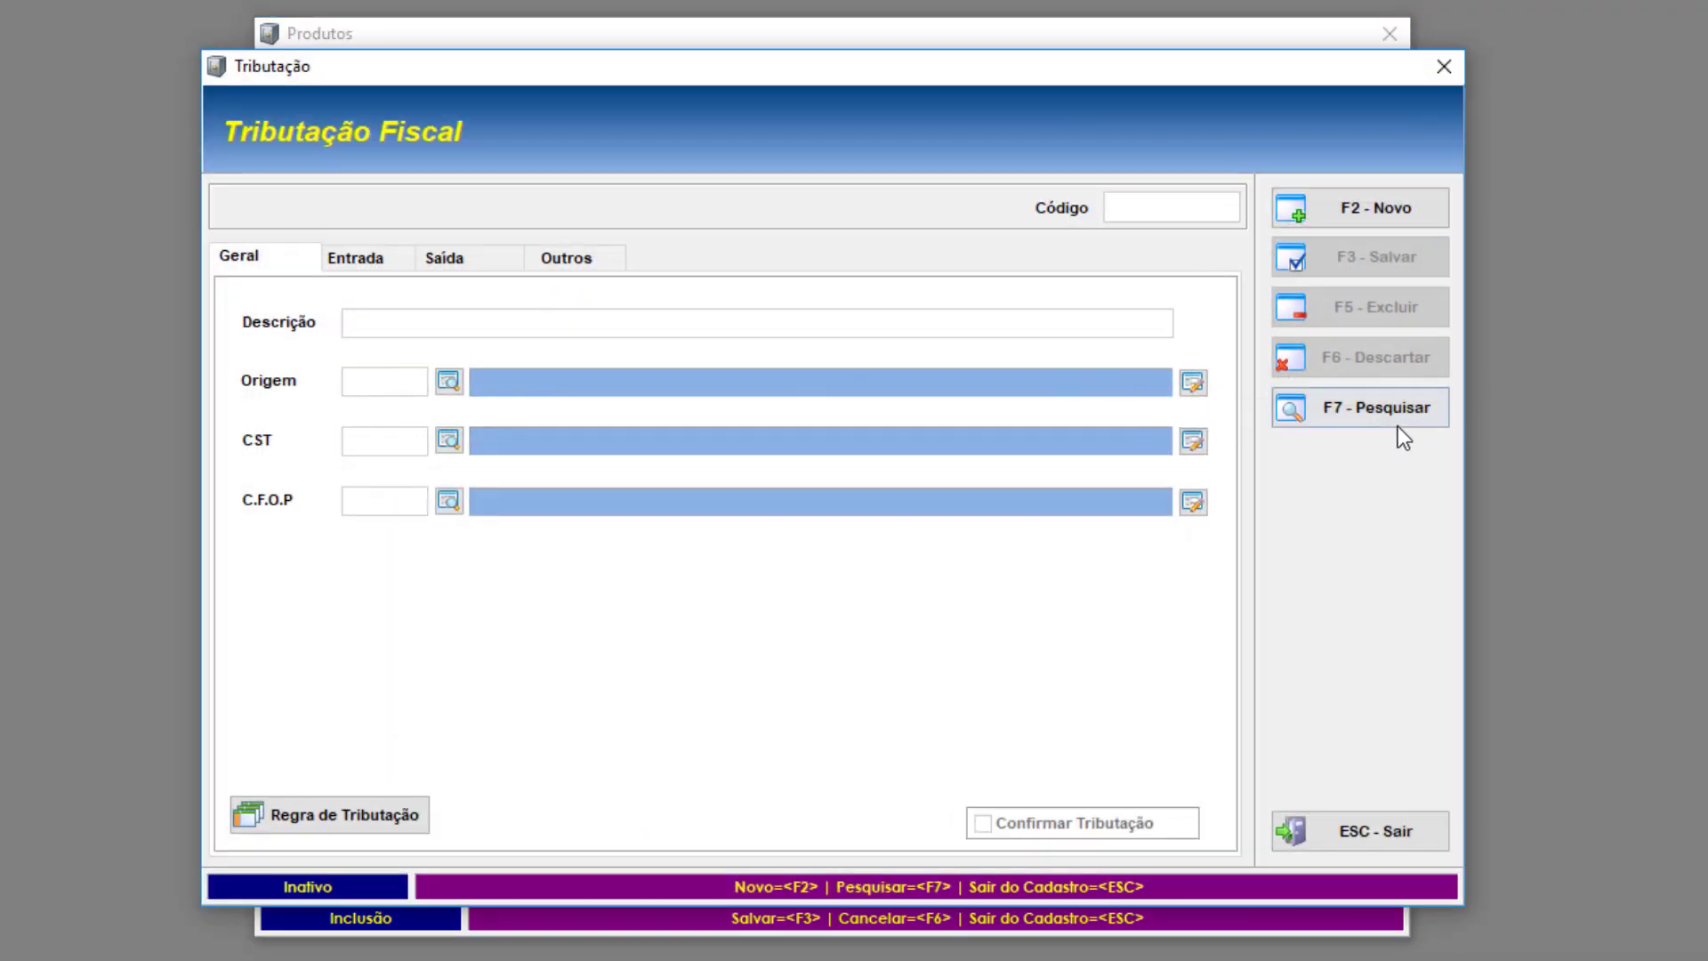
left_click(1372, 414)
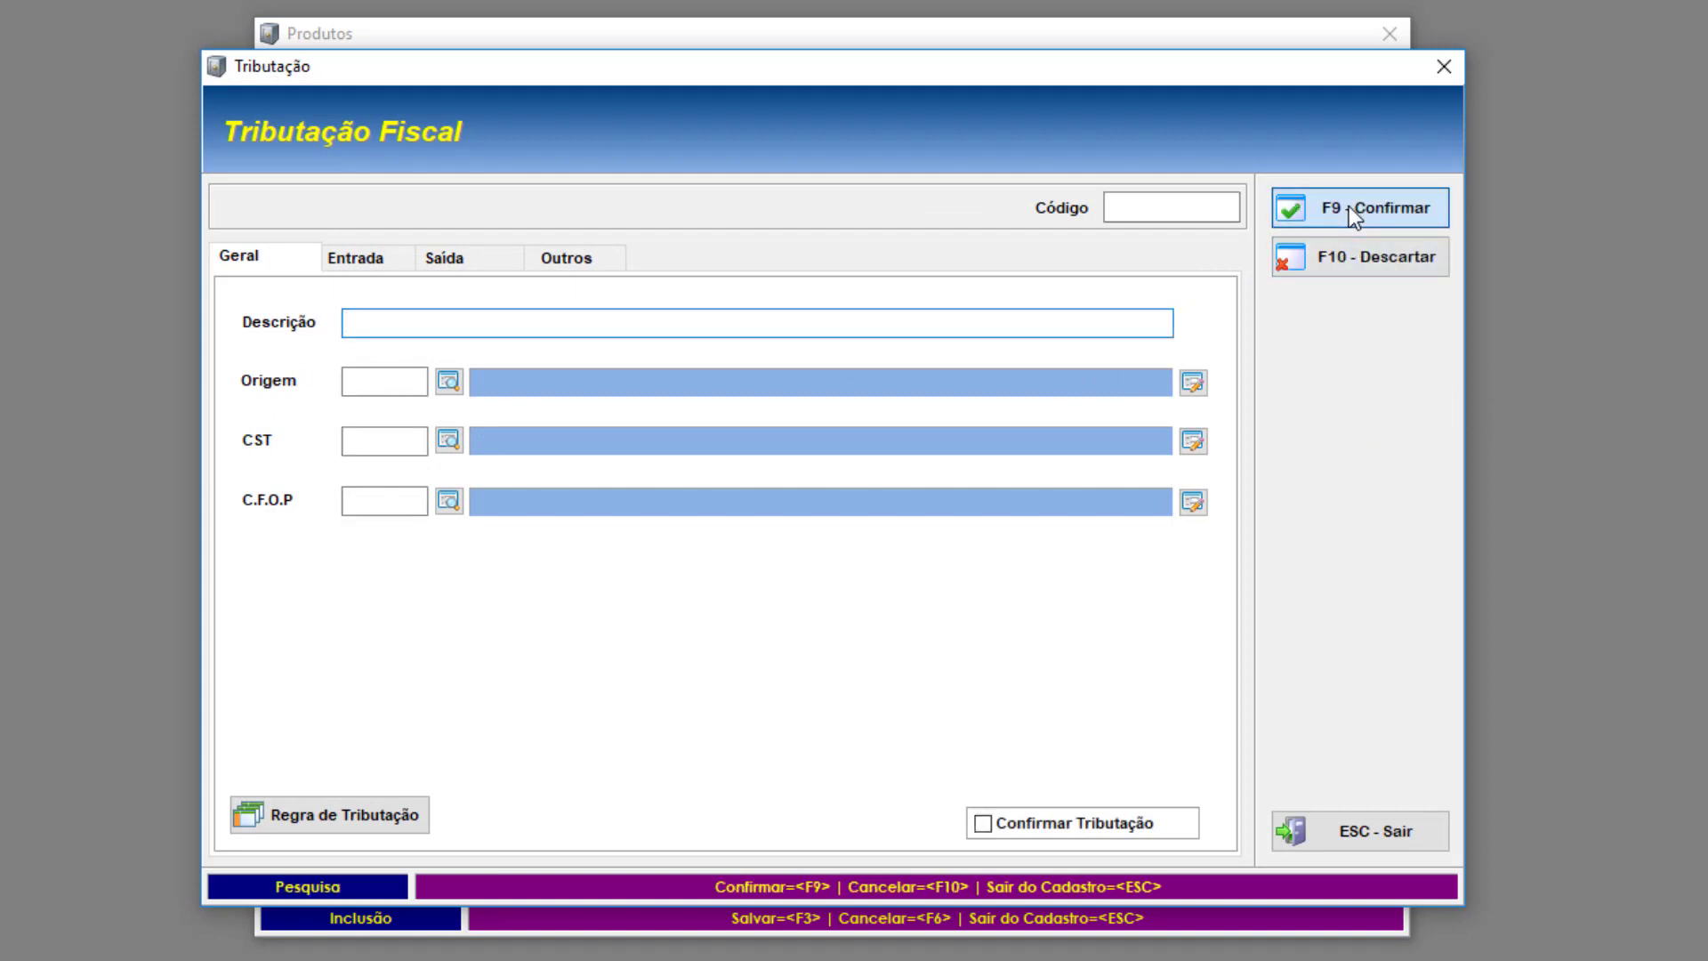
left_click(1349, 207)
left_click(559, 272)
left_click(1388, 308)
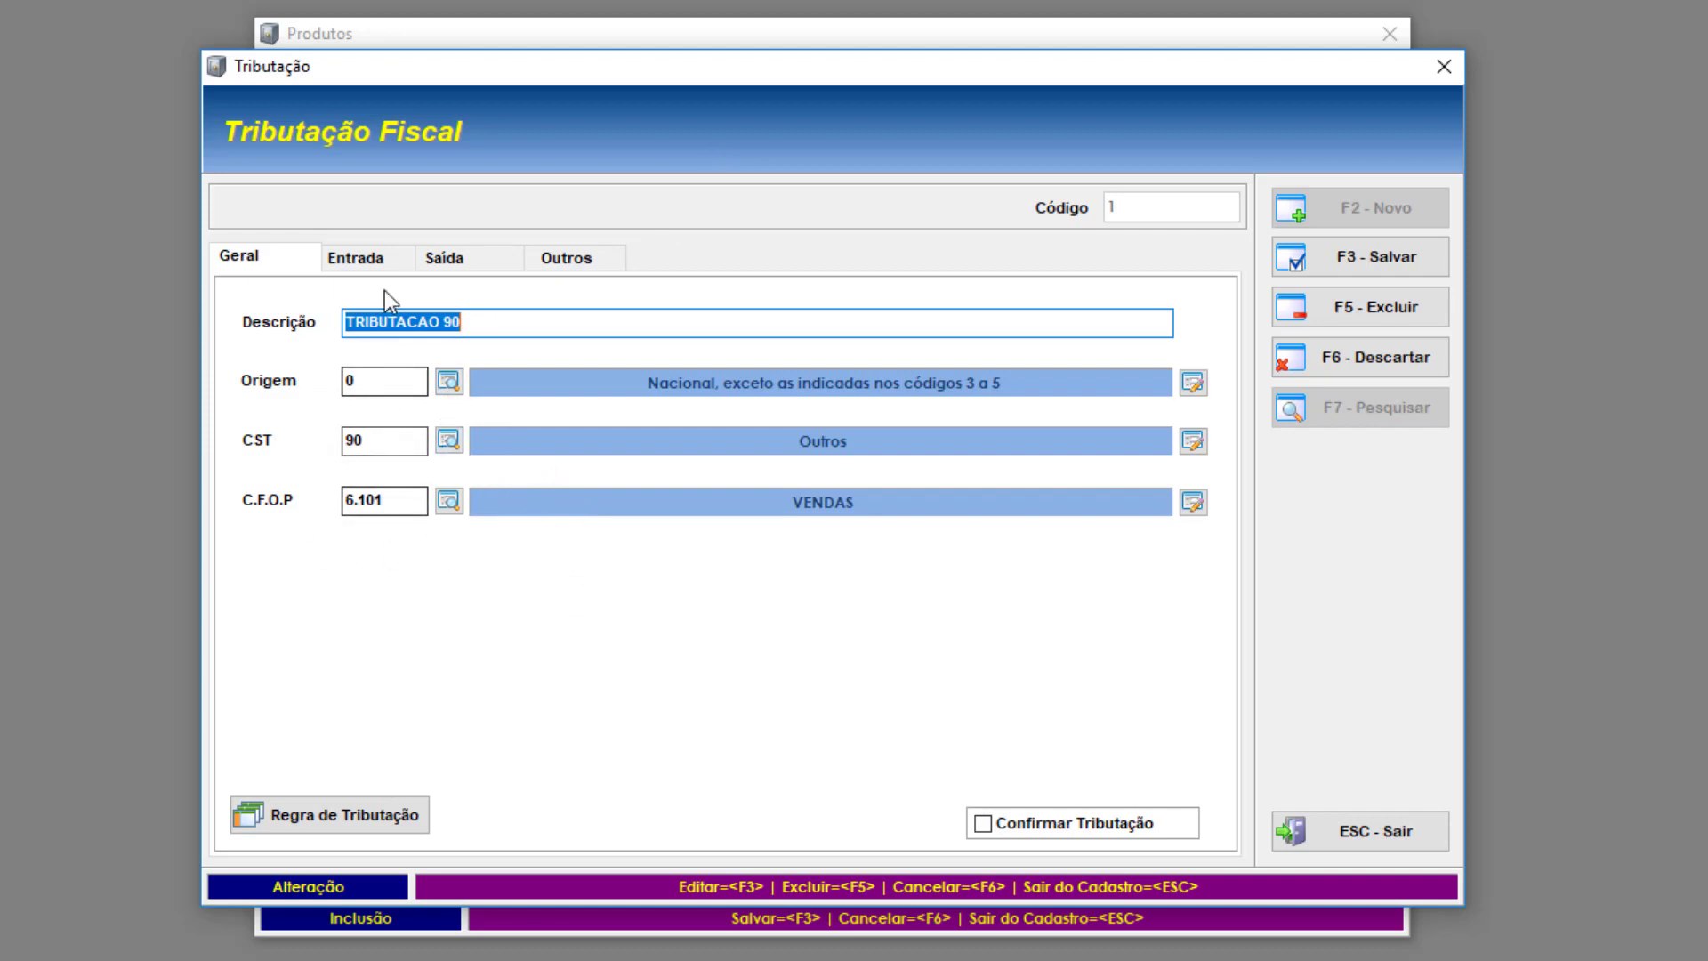
Review the Entrada, Saída and Outros settings of TRIBUTACAO 90, discard the edit and close the tax registration
left_click(371, 257)
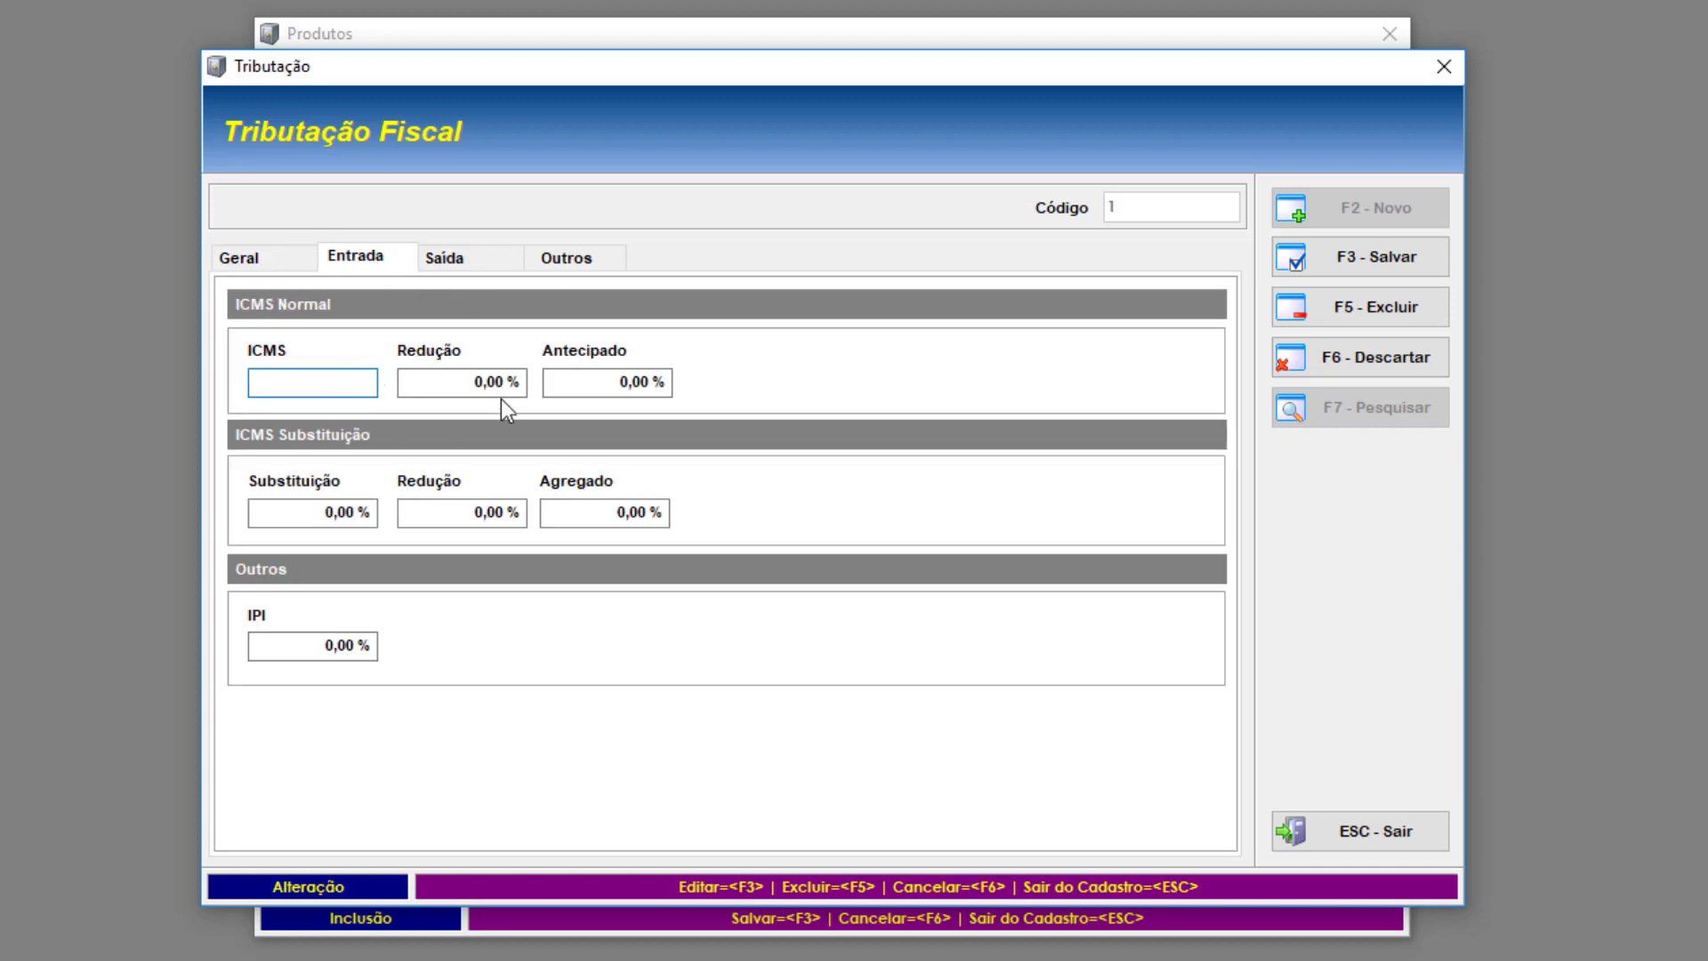
left_click(439, 264)
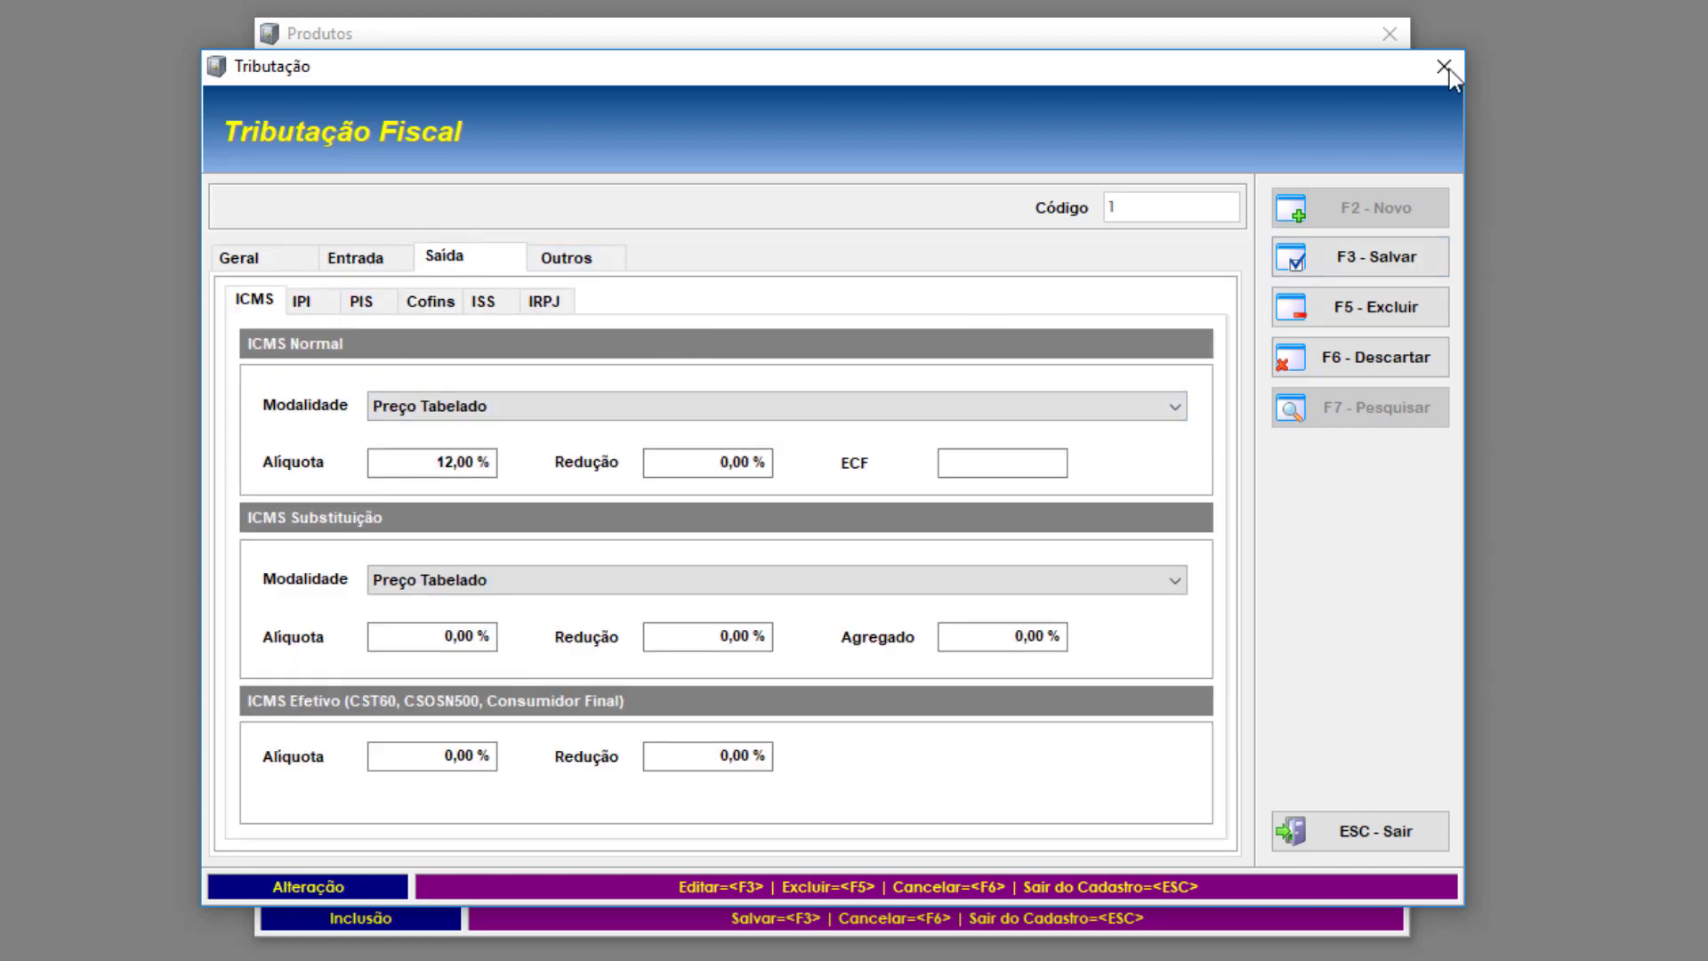
left_click(586, 265)
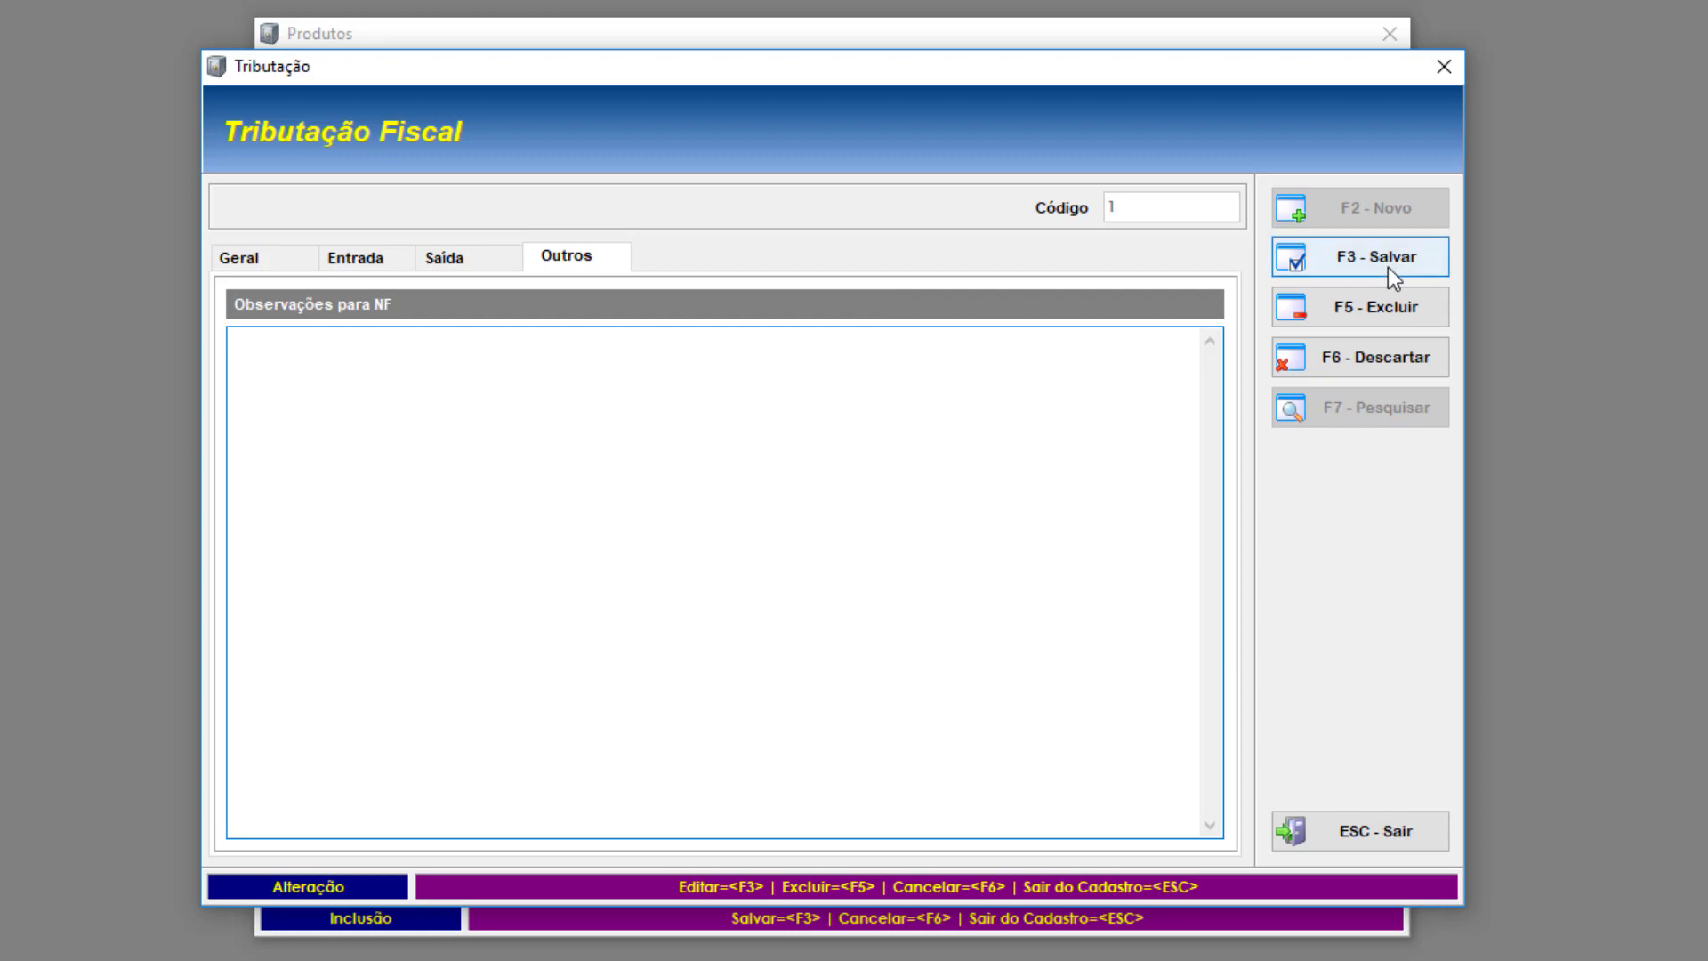
left_click(1402, 354)
left_click(1443, 67)
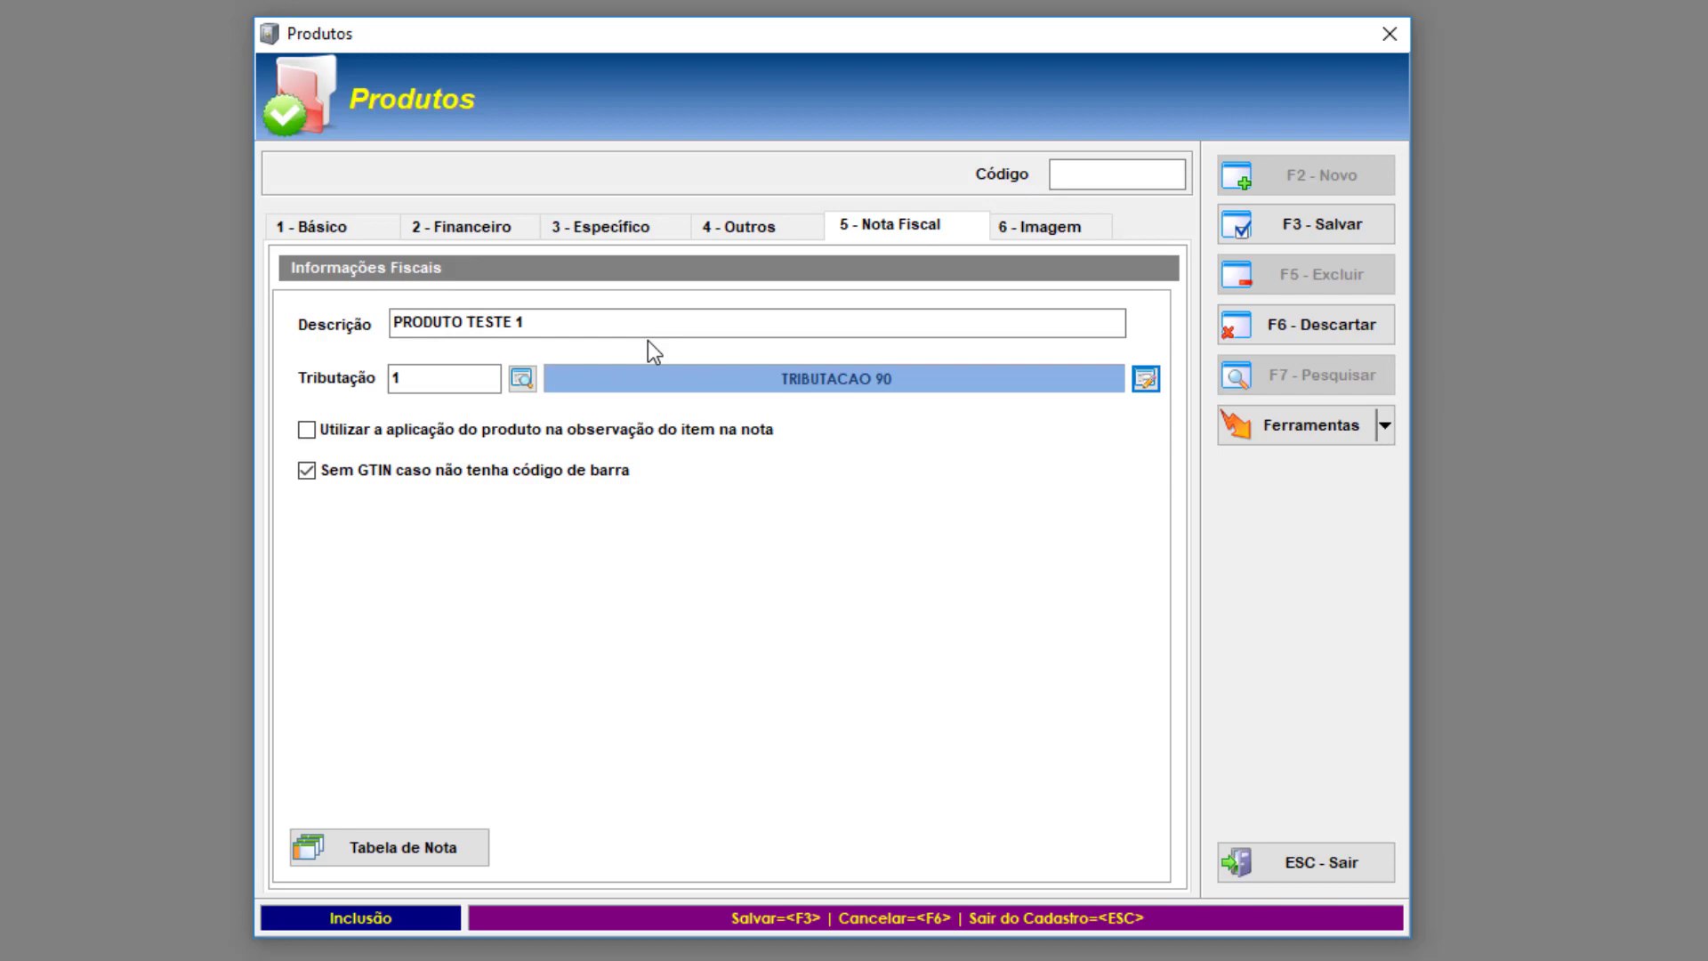
Save the new product and look over its Imagem, Financeiro and Básico data
left_click(324, 226)
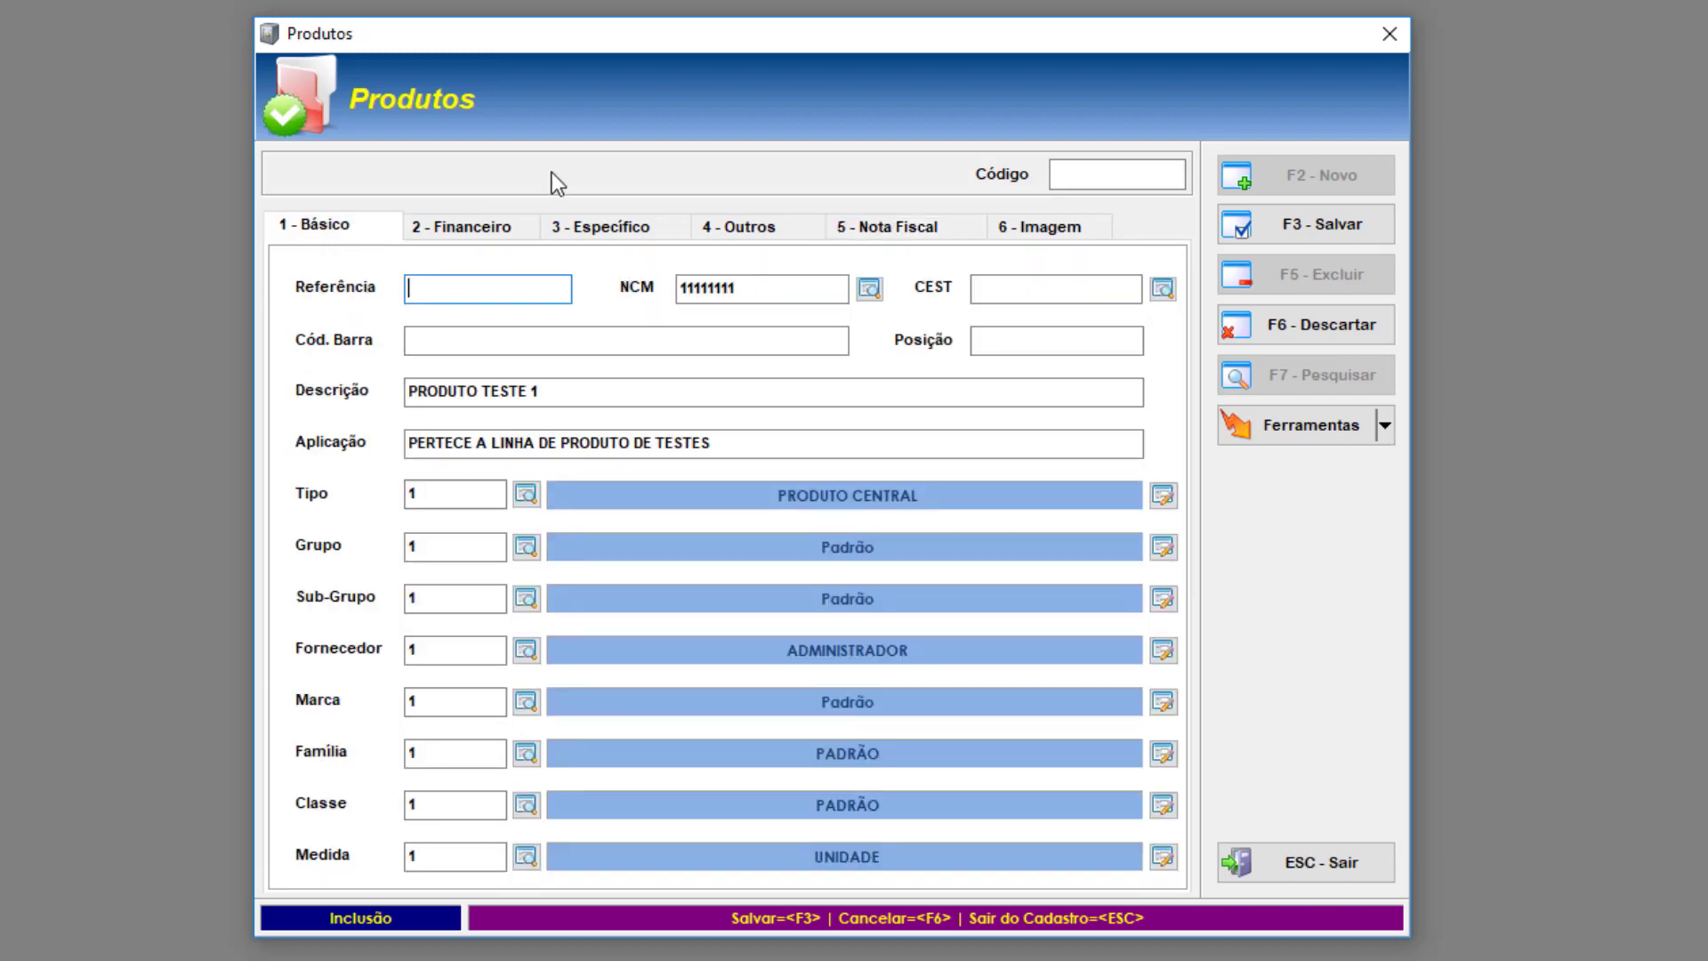
left_click(1328, 222)
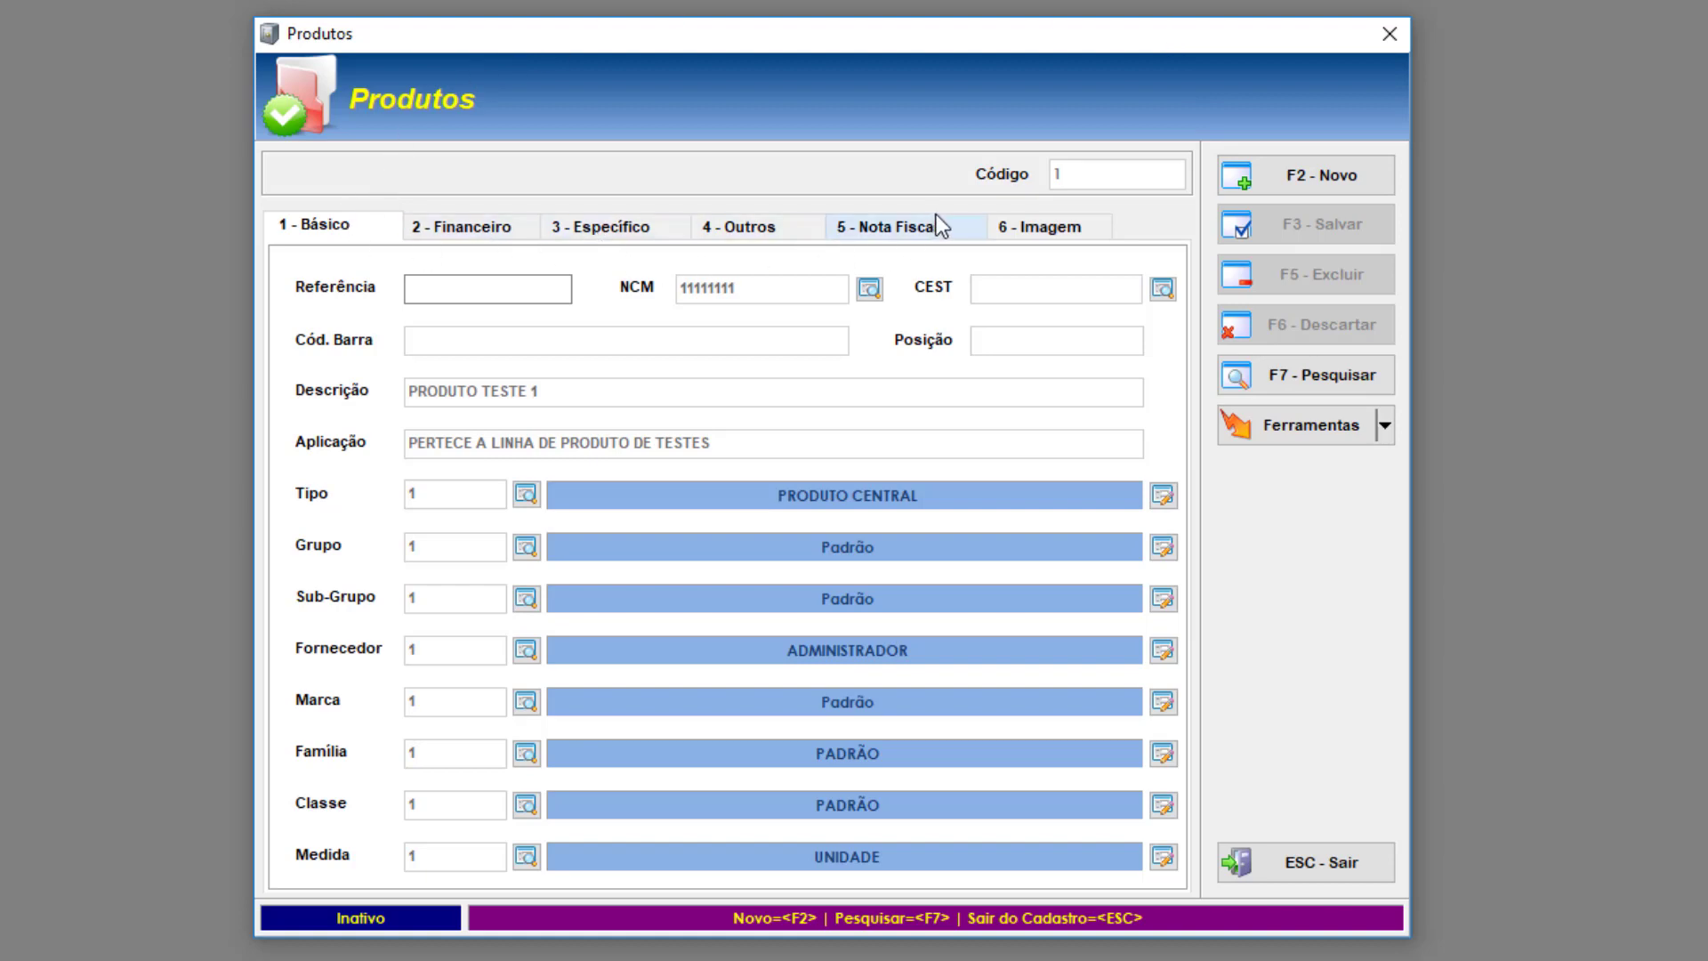
left_click(1075, 228)
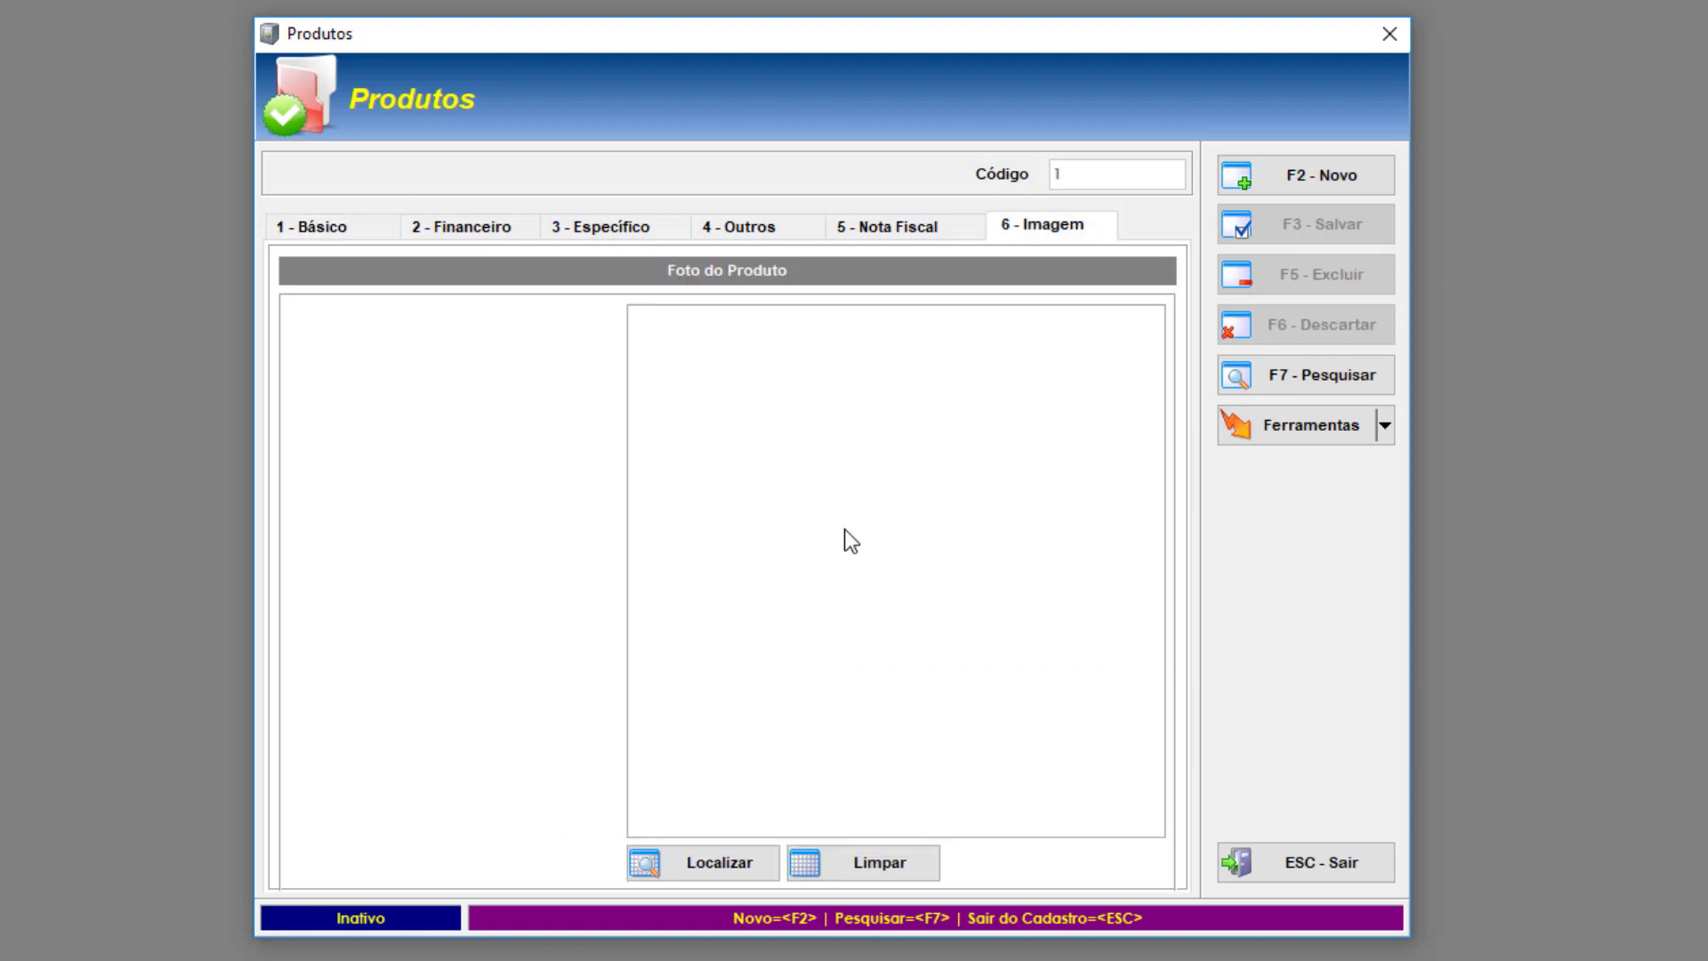
left_click(370, 231)
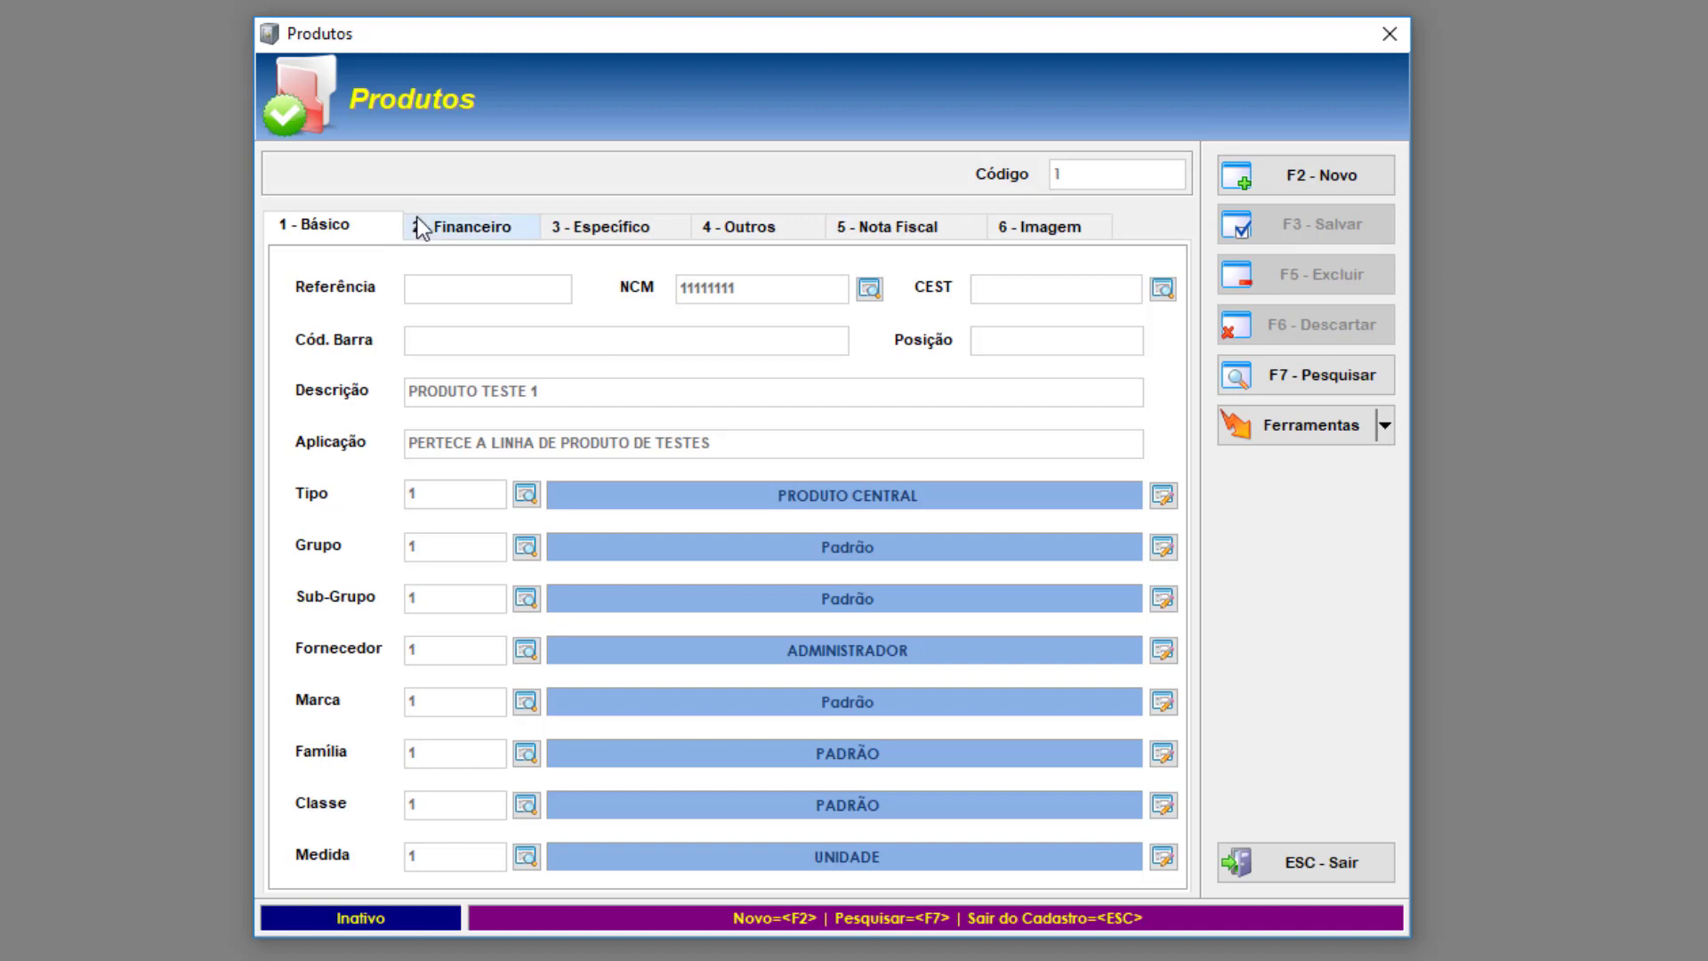
left_click(469, 233)
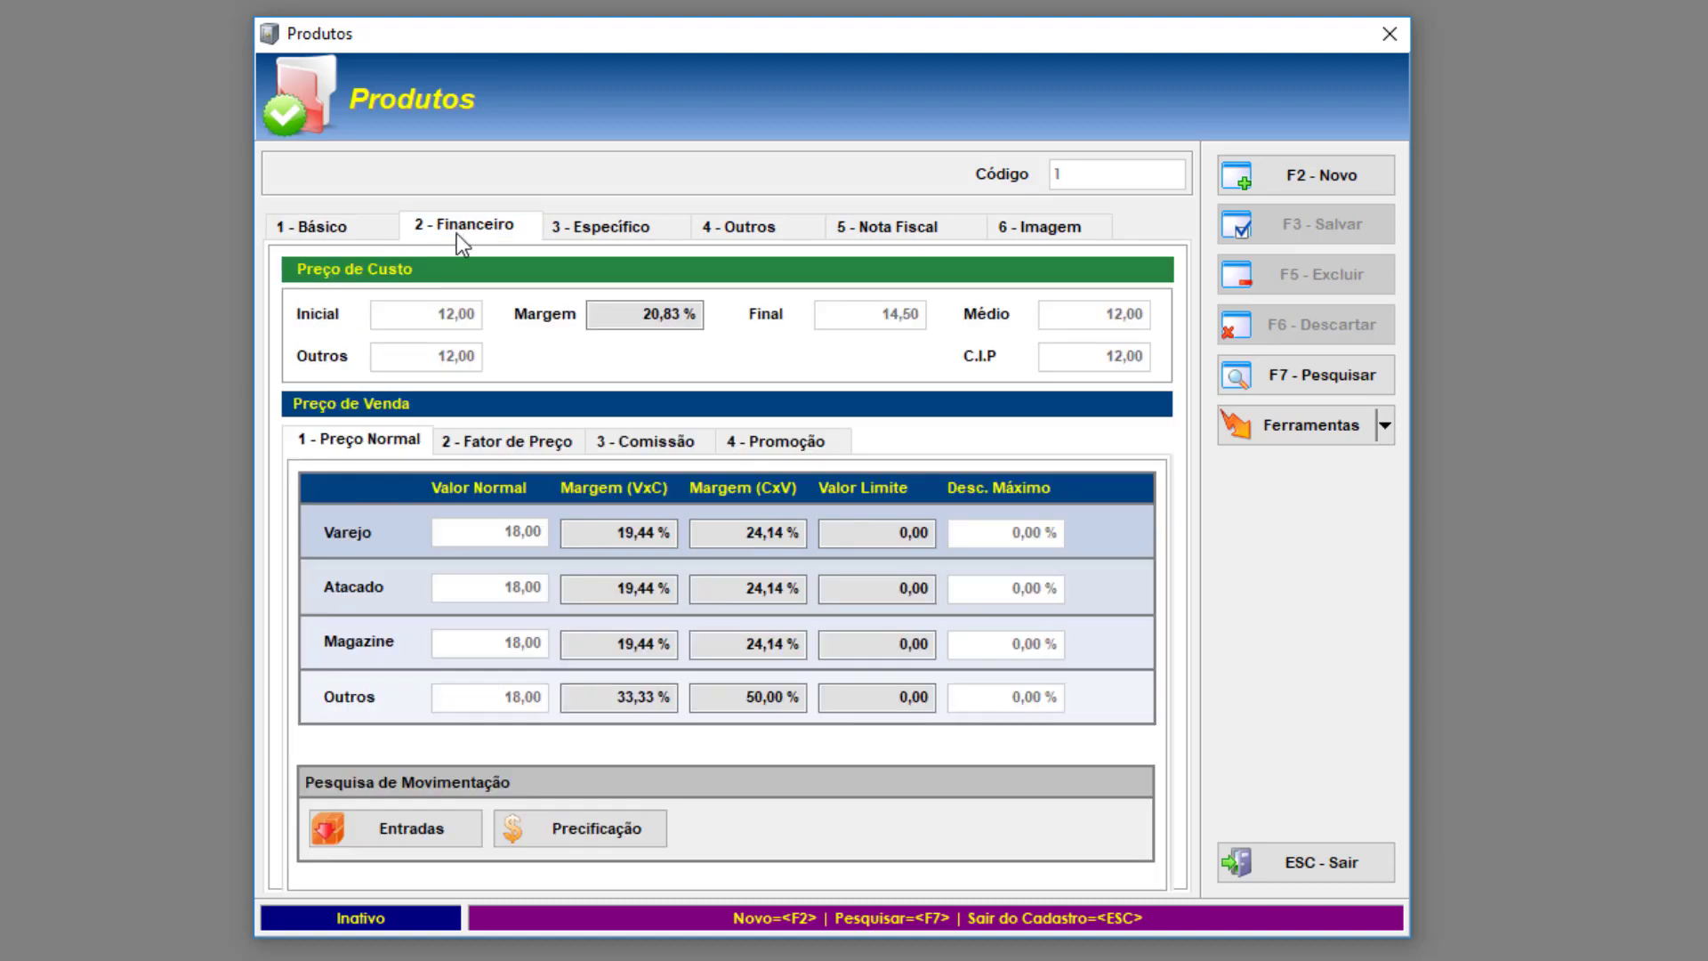
left_click(380, 235)
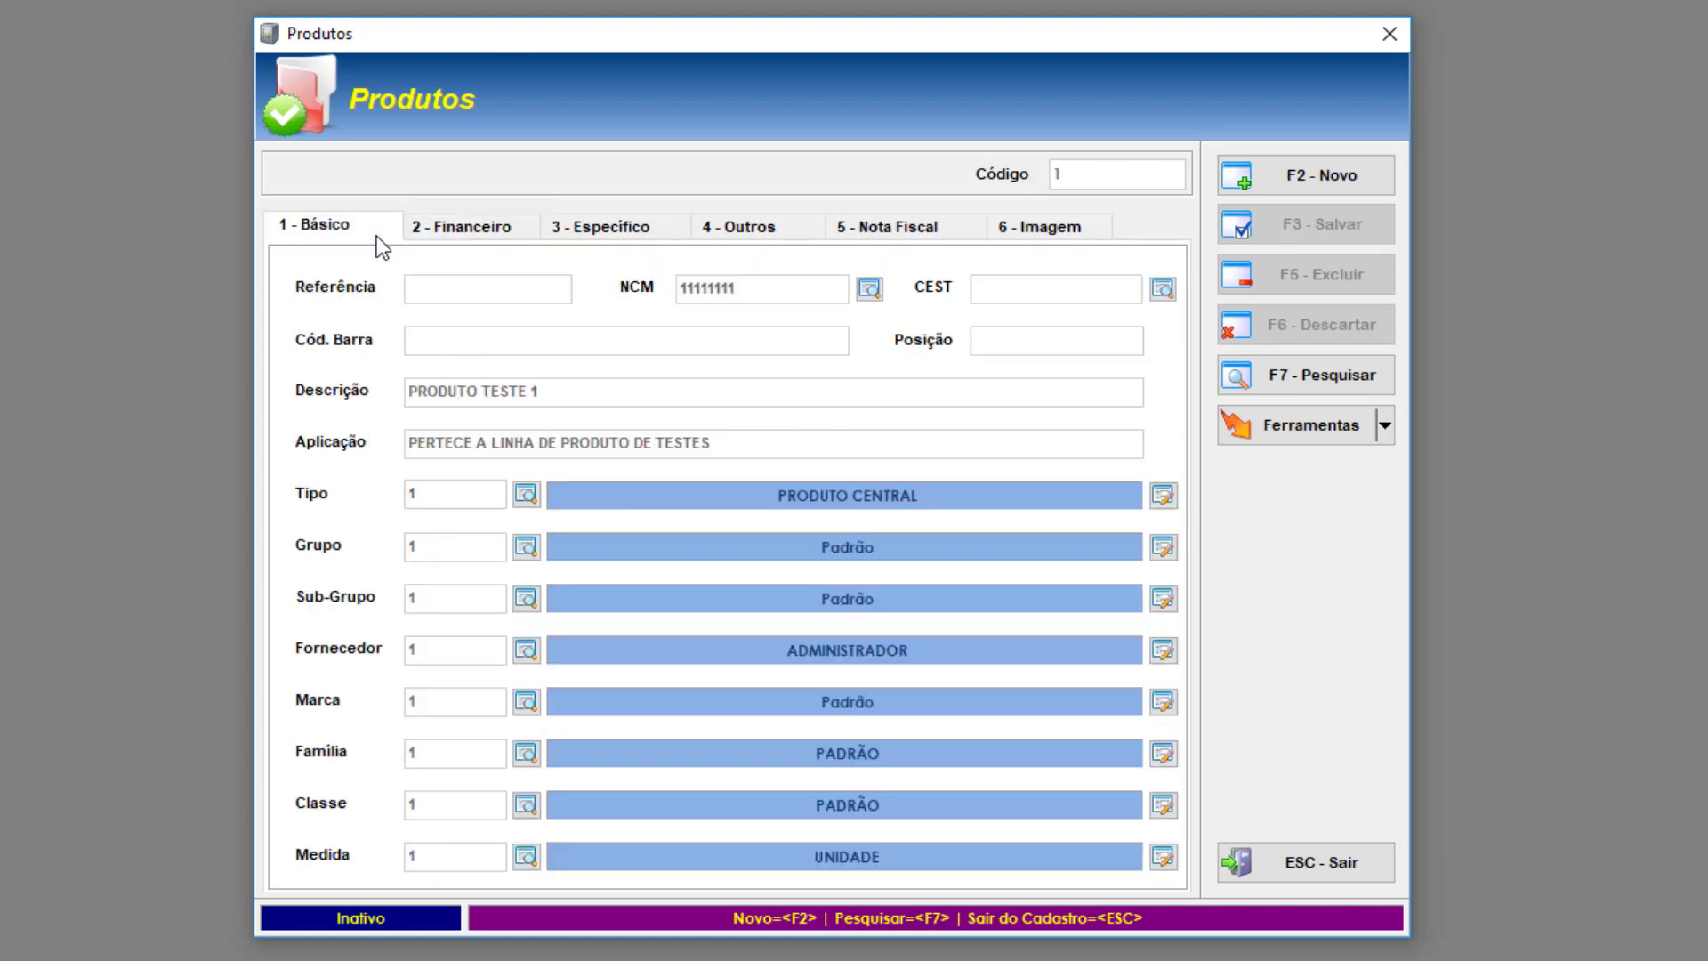